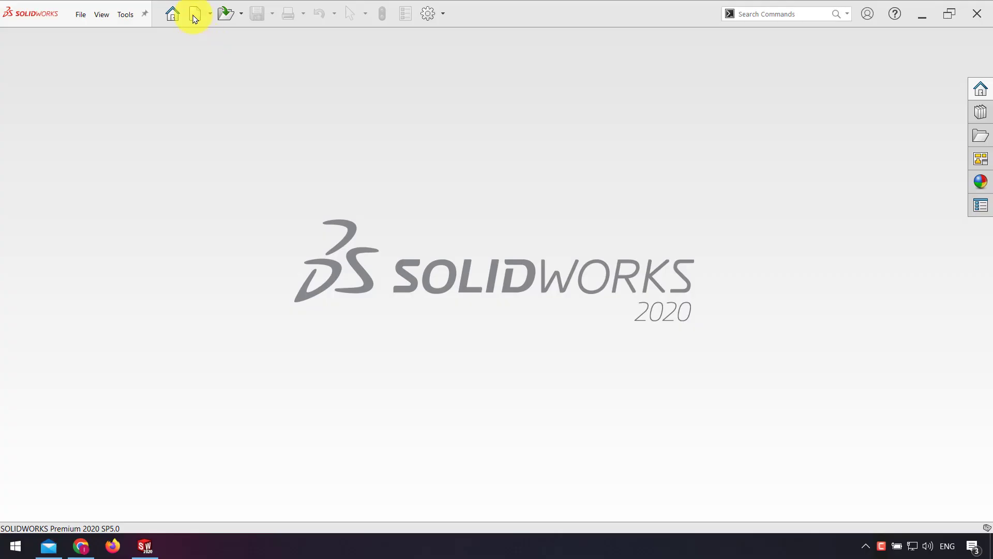
Create a new part and sketch a center rectangle at the origin on the Top Plane.
{"action": "left_click", "coordinate": [195, 19]}
{"action": "left_click", "coordinate": [616, 386]}
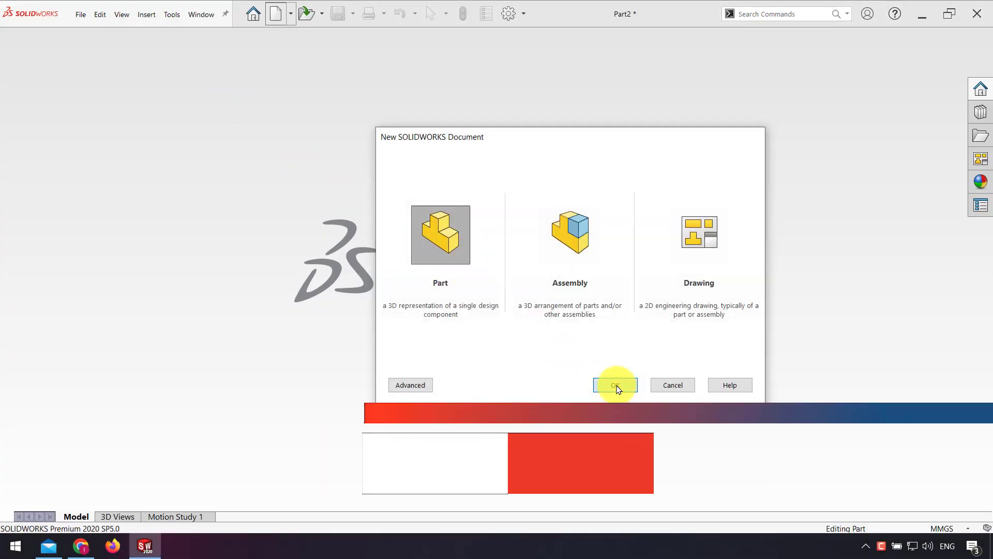
{"action": "left_click", "coordinate": [39, 234]}
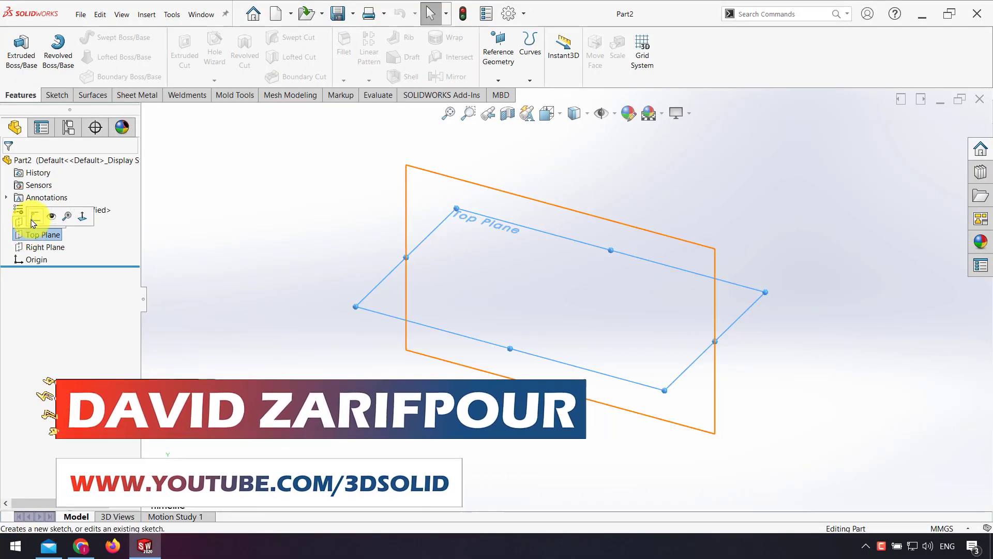
{"action": "left_click", "coordinate": [33, 217]}
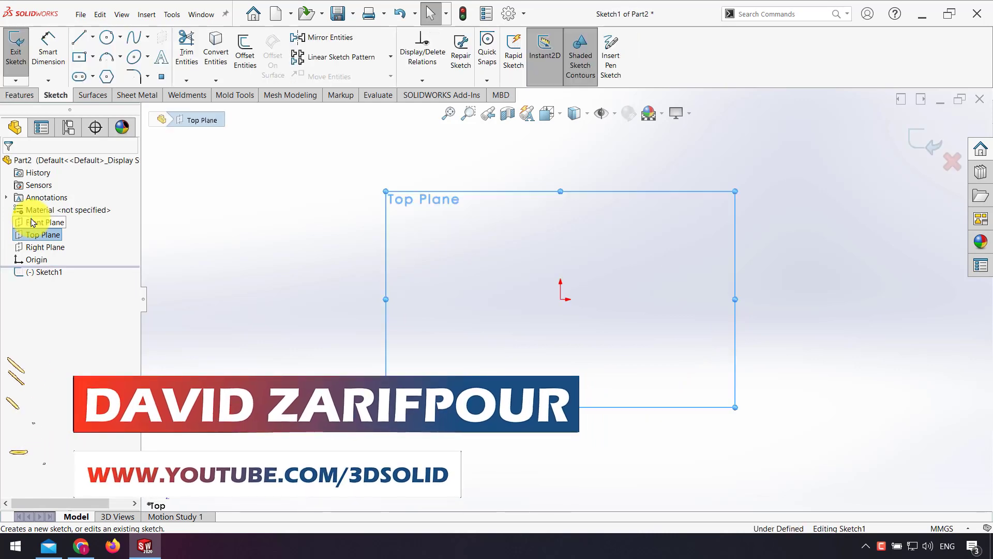
{"action": "left_click", "coordinate": [79, 60]}
{"action": "left_click", "coordinate": [561, 300]}
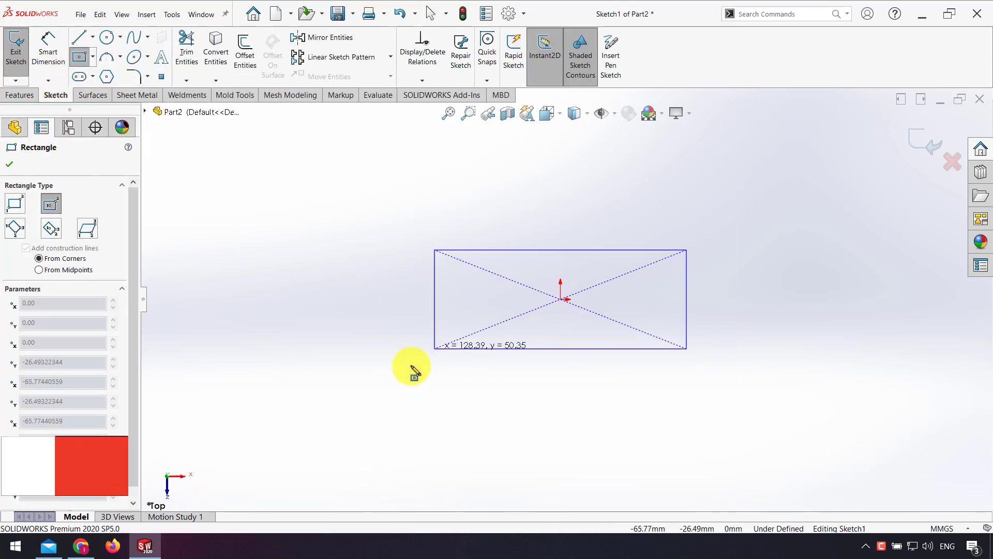
{"action": "left_click", "coordinate": [369, 386]}
Dimension the rectangle 300 mm wide and 170 mm tall.
{"action": "left_click", "coordinate": [40, 63]}
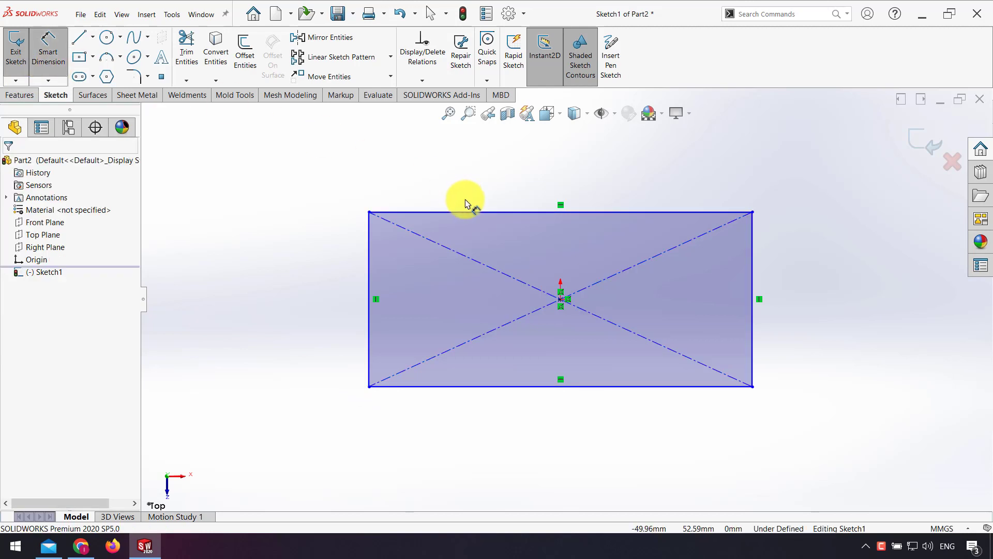
{"action": "left_click", "coordinate": [468, 212]}
{"action": "left_click", "coordinate": [543, 176]}
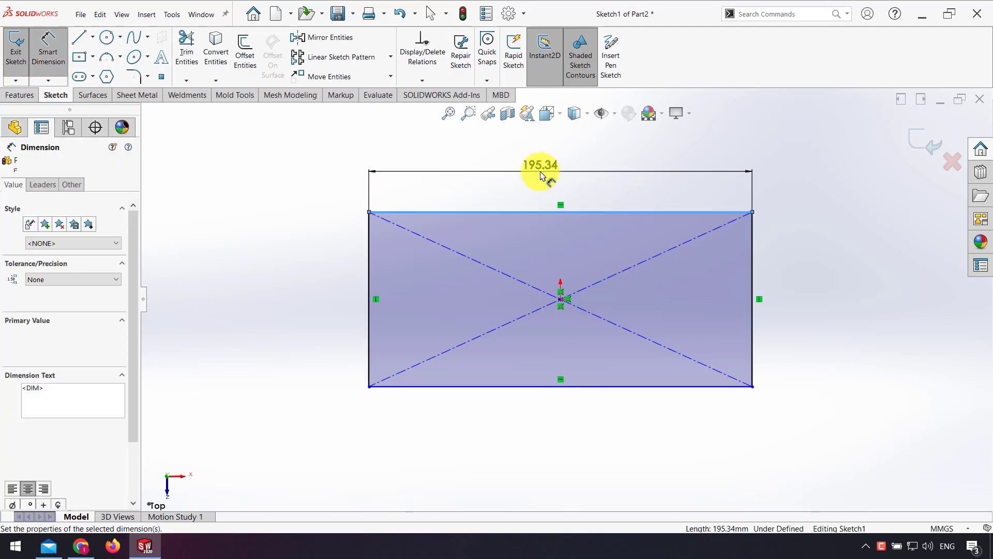
{"action": "type", "text": "300"}
{"action": "key", "text": "Return"}
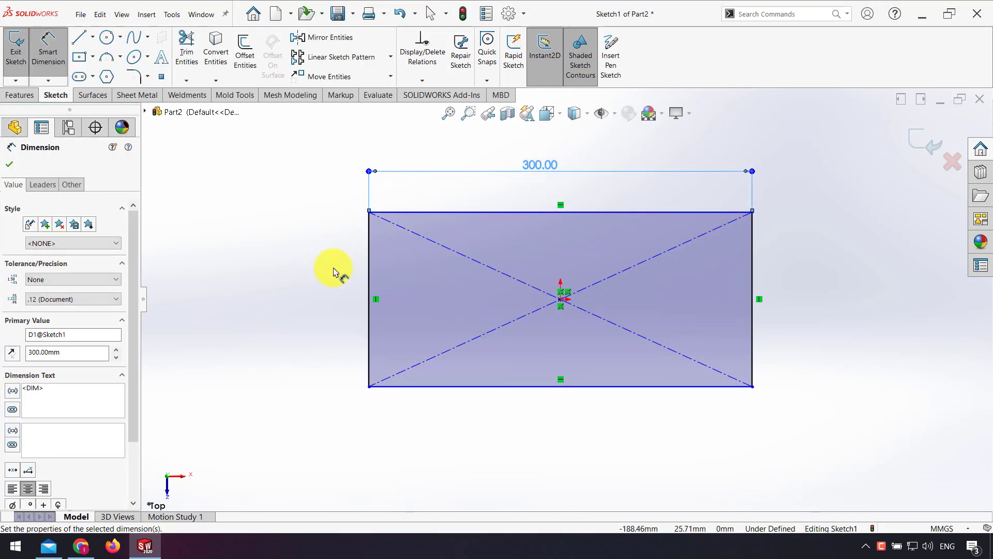
{"action": "left_click", "coordinate": [369, 259]}
{"action": "left_click", "coordinate": [354, 266]}
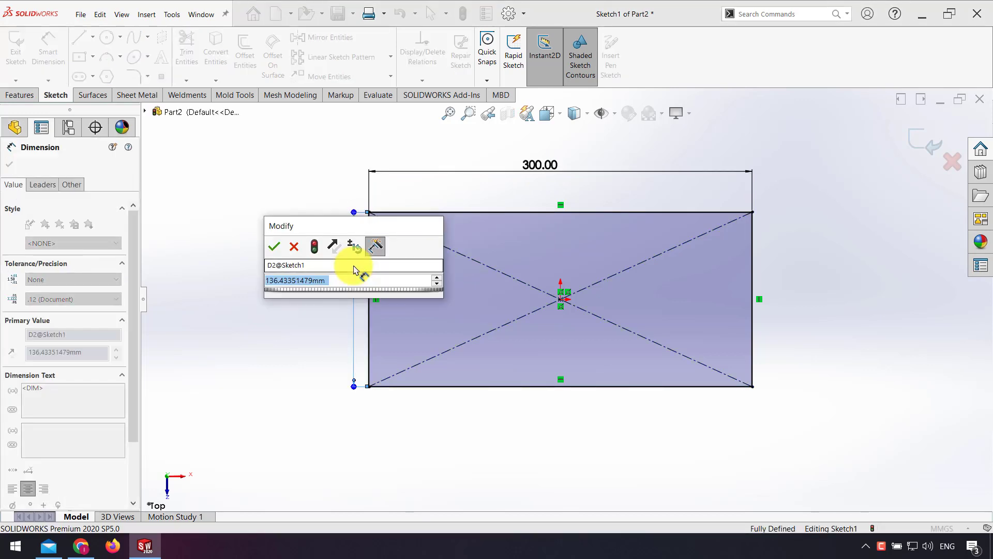
{"action": "type", "text": "170"}
{"action": "key", "text": "Return"}
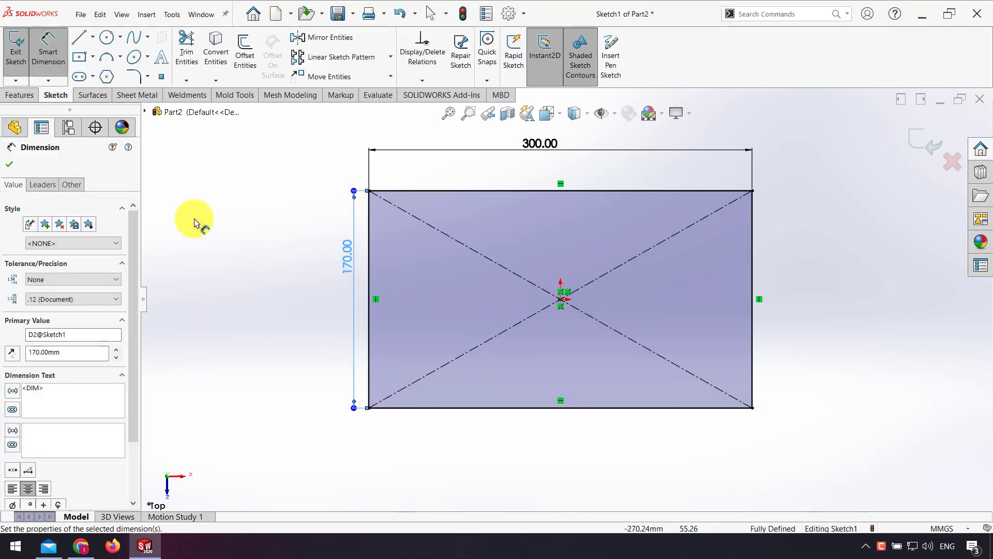
Extrude the rectangle 40 mm with a 3° outward draft.
{"action": "left_click", "coordinate": [20, 95]}
{"action": "left_click", "coordinate": [24, 57]}
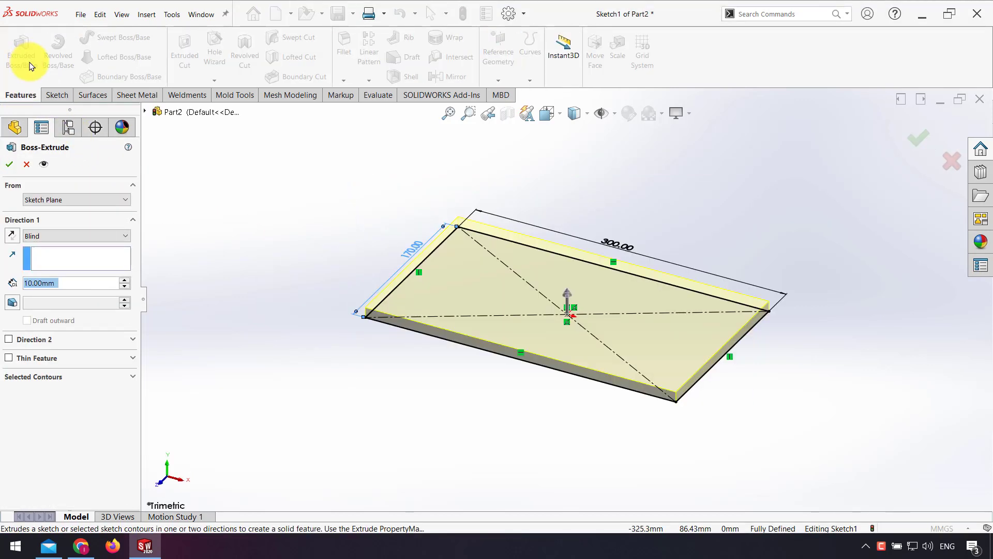
{"action": "type", "text": "40"}
{"action": "key", "text": "Return"}
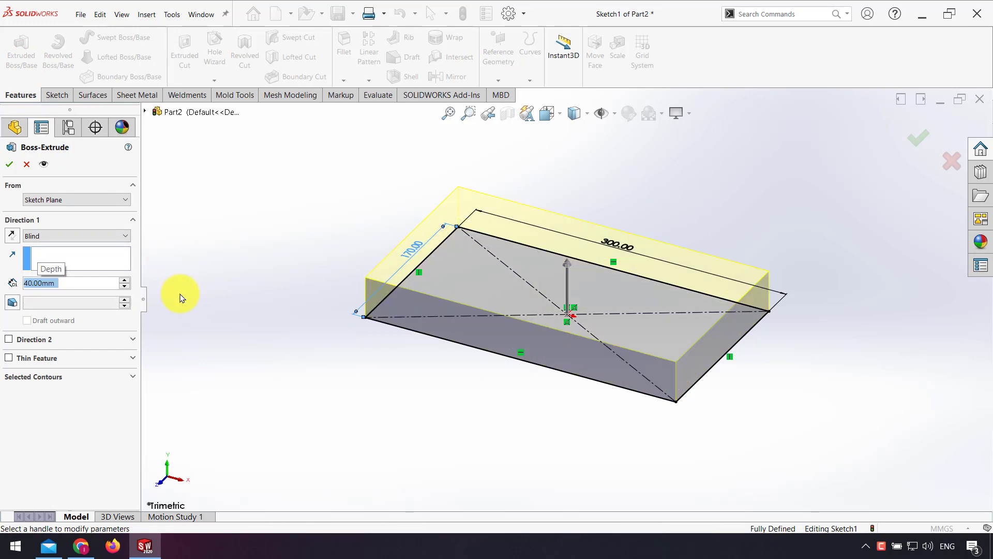
{"action": "left_click", "coordinate": [14, 304]}
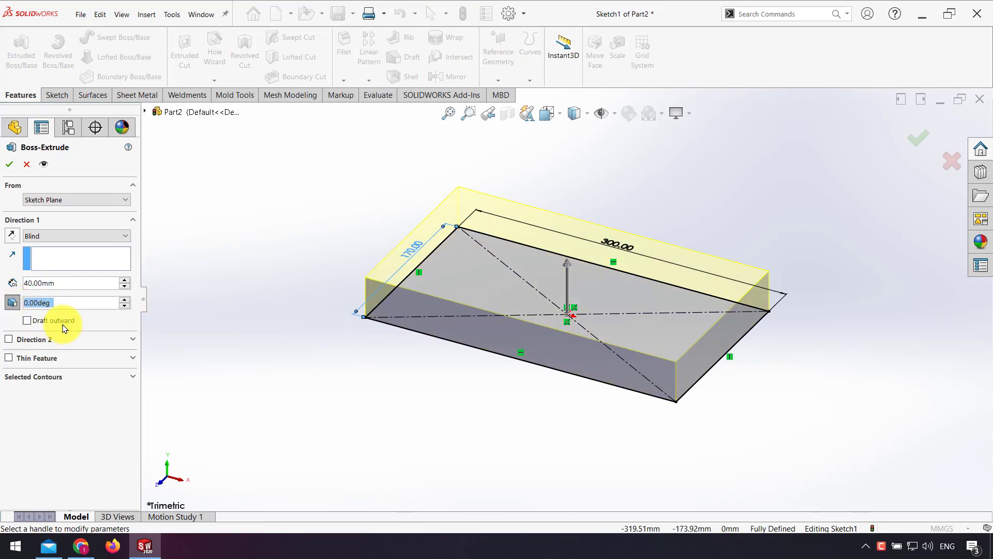
{"action": "left_click", "coordinate": [124, 300]}
{"action": "left_click", "coordinate": [124, 300]}
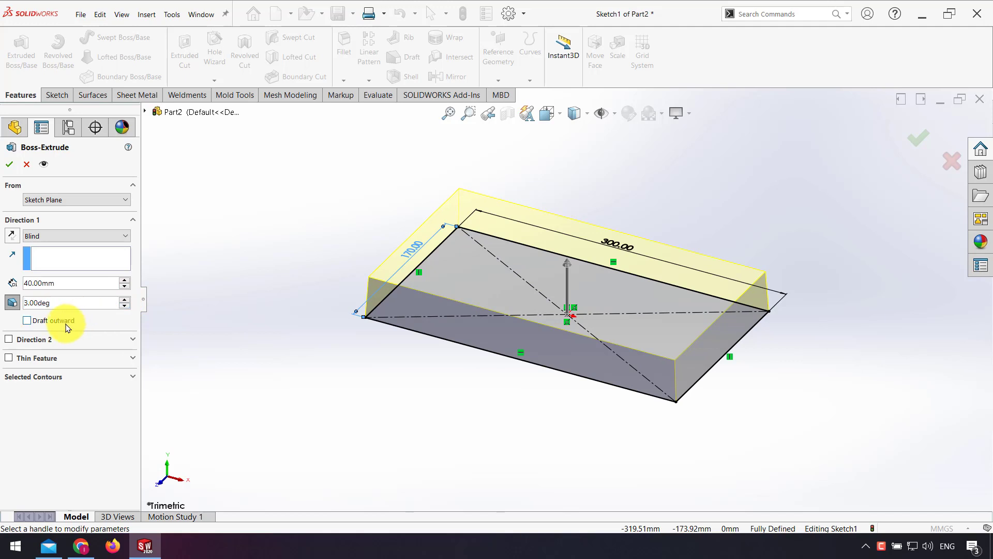
{"action": "left_click", "coordinate": [27, 320]}
{"action": "left_click", "coordinate": [10, 165]}
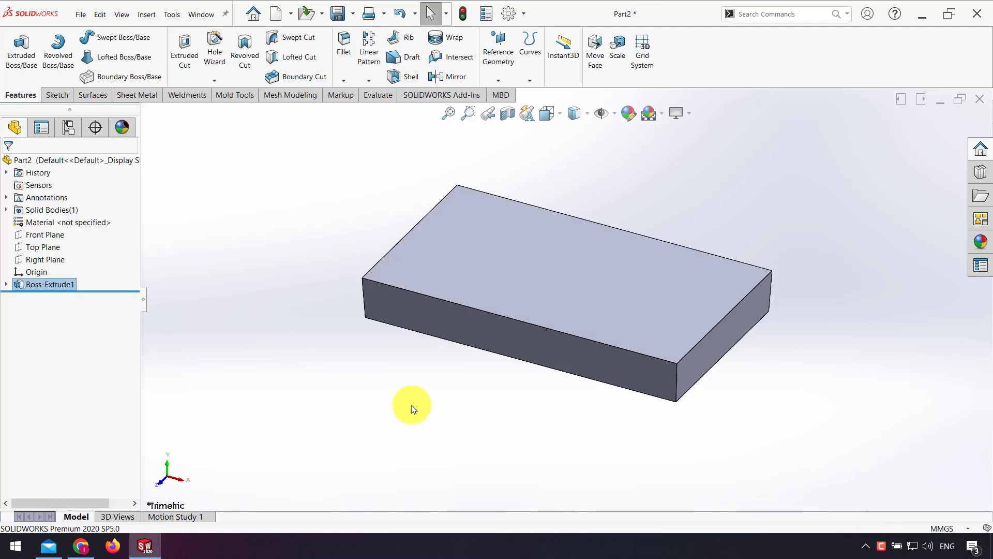
Sketch a center rectangle at the origin on the block's top face.
{"action": "left_click", "coordinate": [519, 252]}
{"action": "left_click", "coordinate": [527, 234]}
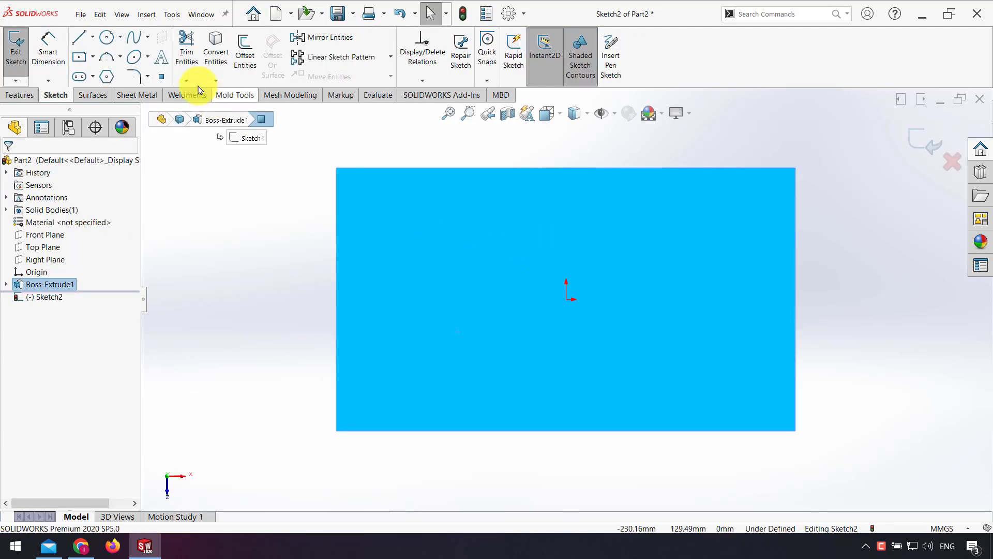
{"action": "left_click", "coordinate": [80, 63]}
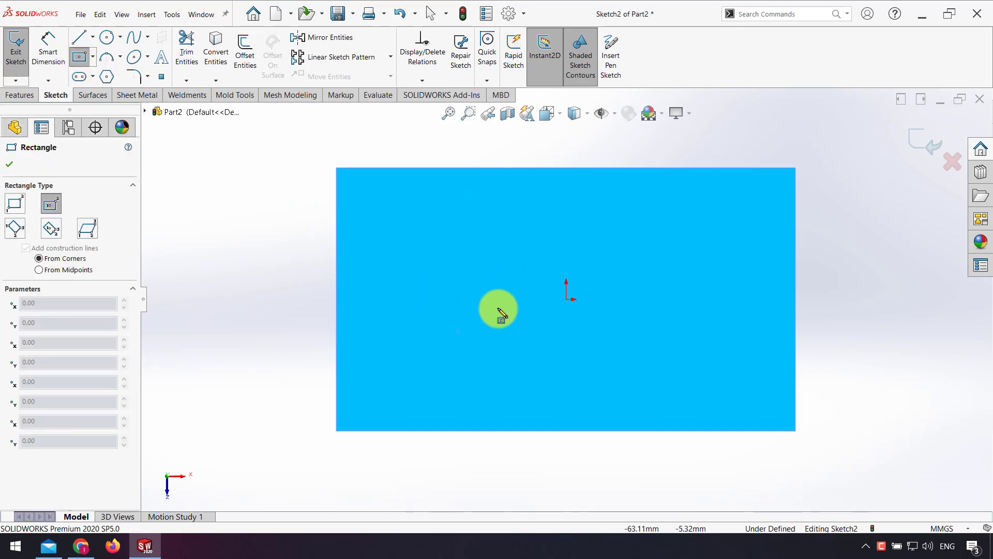
{"action": "left_click", "coordinate": [567, 299]}
{"action": "left_click", "coordinate": [313, 454]}
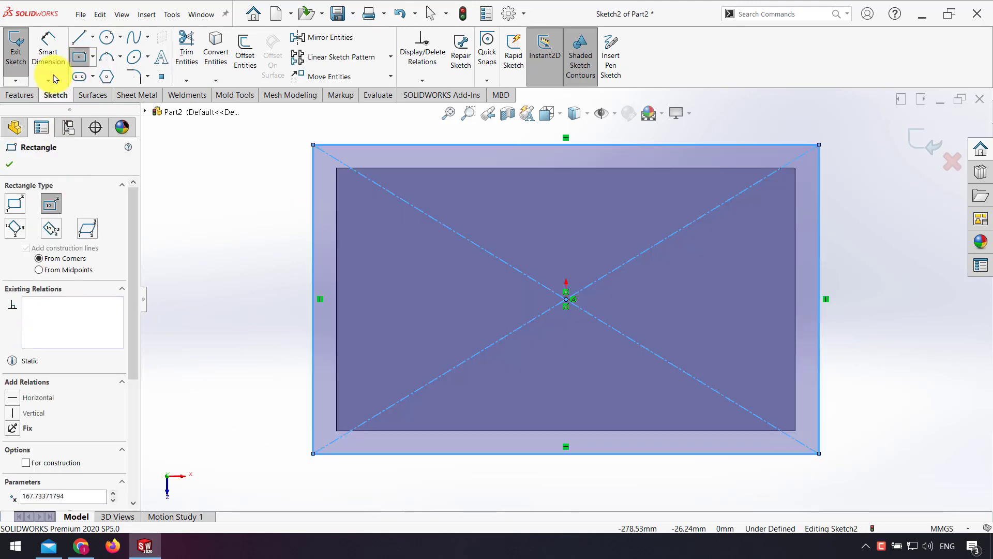
Dimension the new rectangle 330 mm wide and 190 mm tall.
{"action": "left_click", "coordinate": [48, 45]}
{"action": "left_click", "coordinate": [475, 146]}
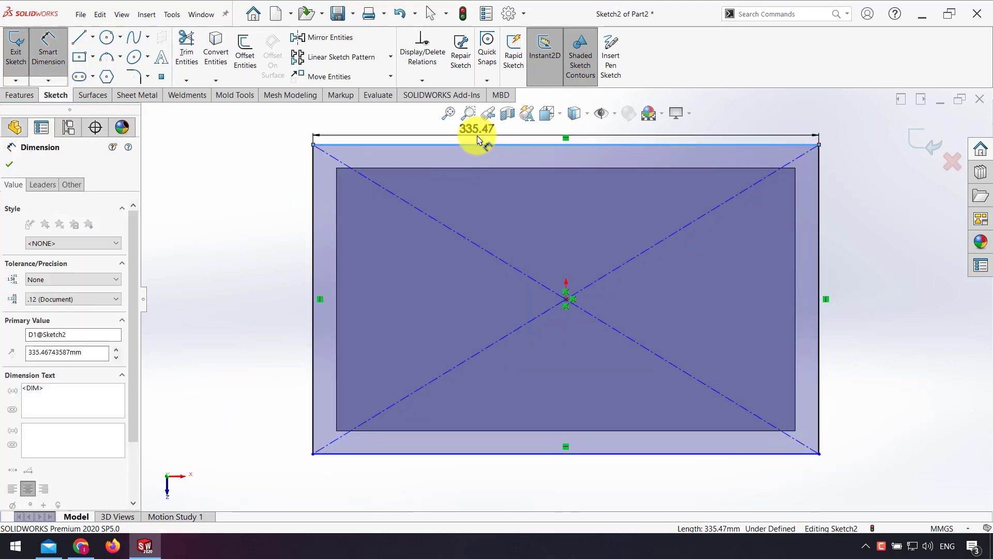
{"action": "type", "text": "330"}
{"action": "key", "text": "Return"}
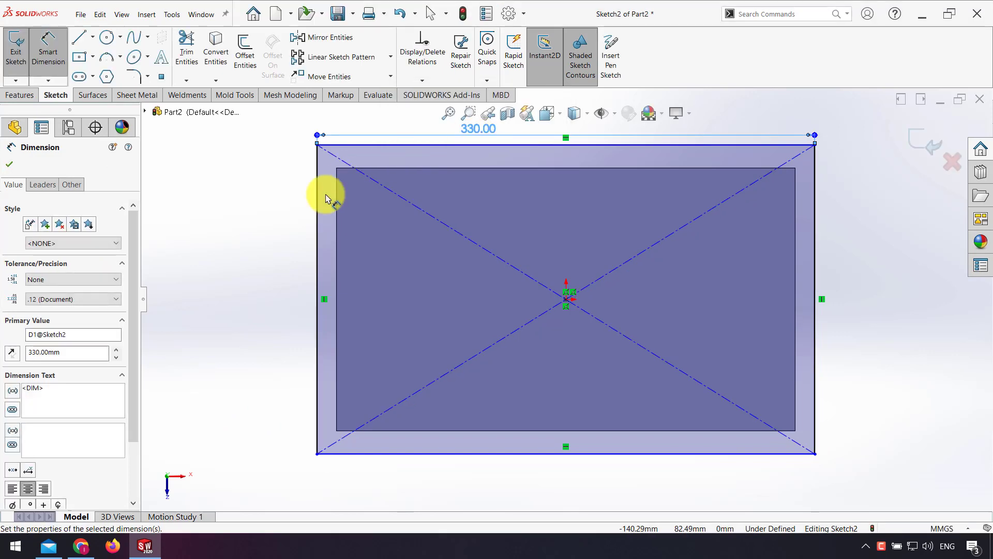
{"action": "left_click", "coordinate": [318, 227]}
{"action": "left_click", "coordinate": [284, 234]}
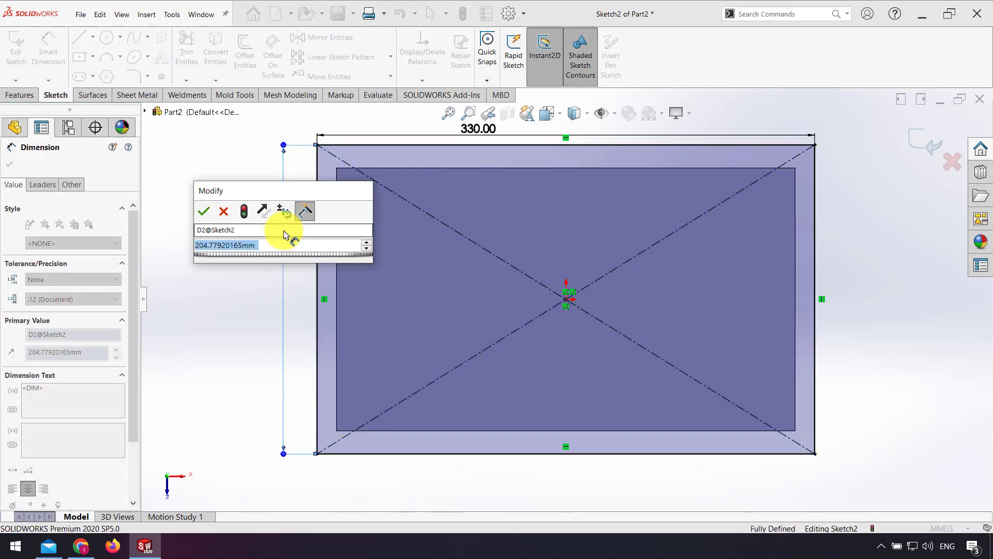
{"action": "type", "text": "2"}
{"action": "key", "text": "Return"}
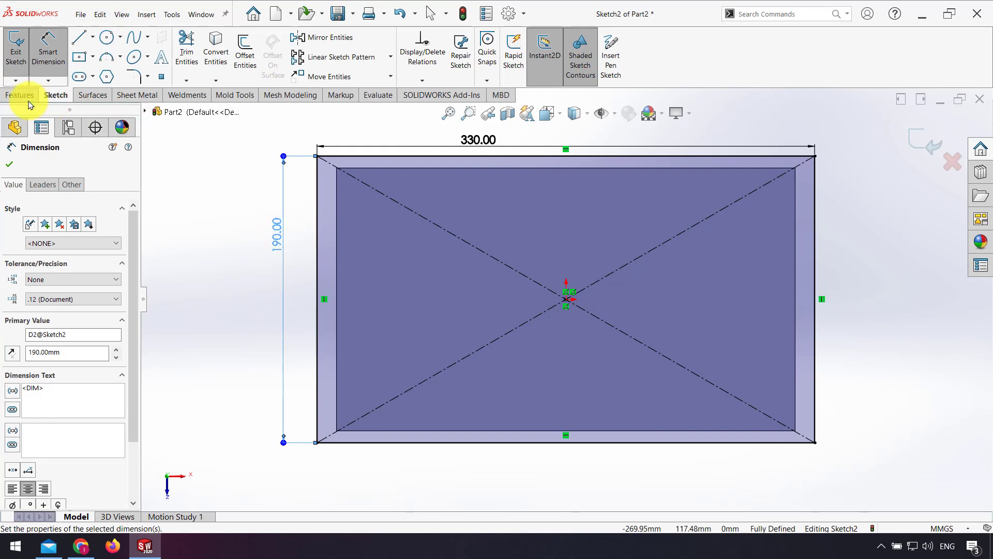
Extrude the rectangle 40 mm as a merged boss with a 3° outward draft.
{"action": "left_click", "coordinate": [20, 96]}
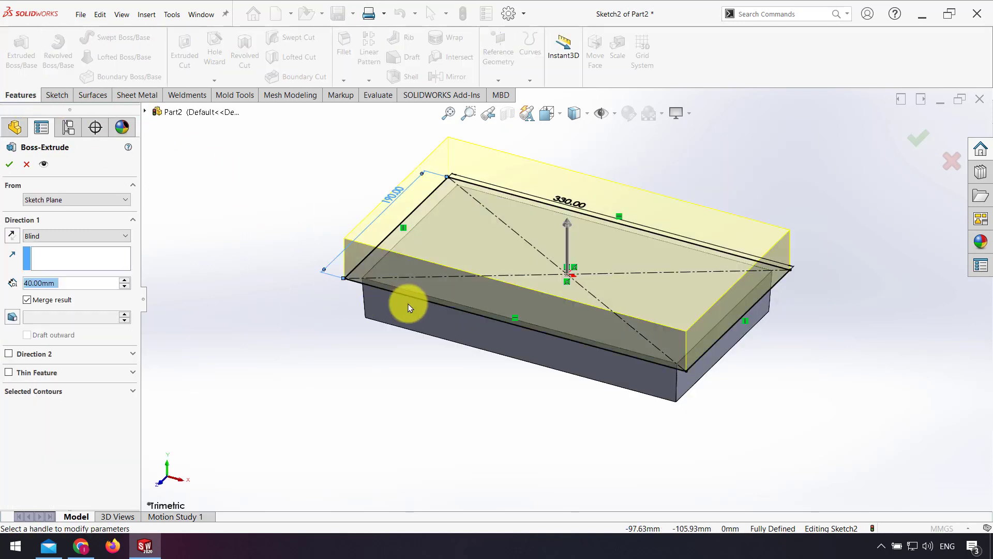
{"action": "left_click", "coordinate": [12, 318]}
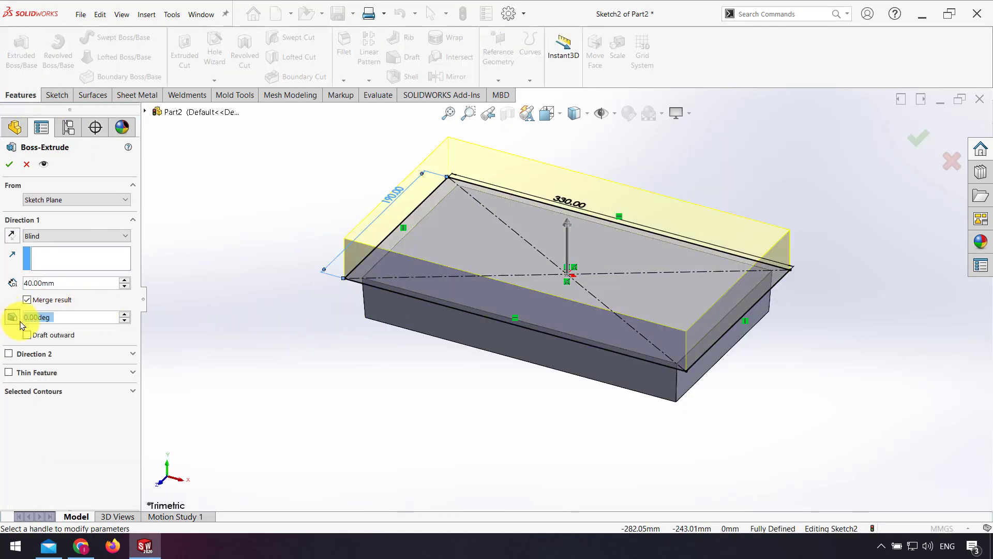
{"action": "double_click", "coordinate": [124, 315]}
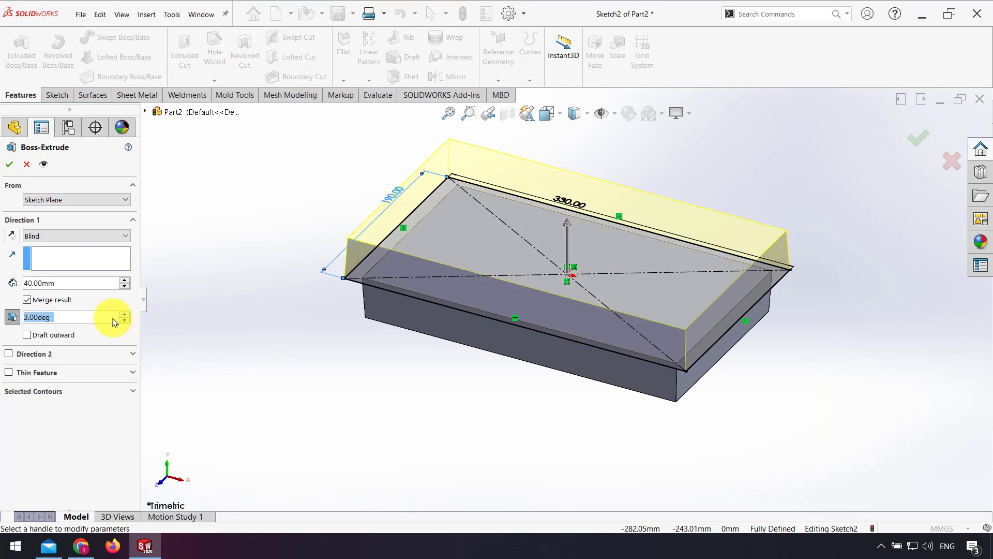
{"action": "left_click", "coordinate": [6, 164]}
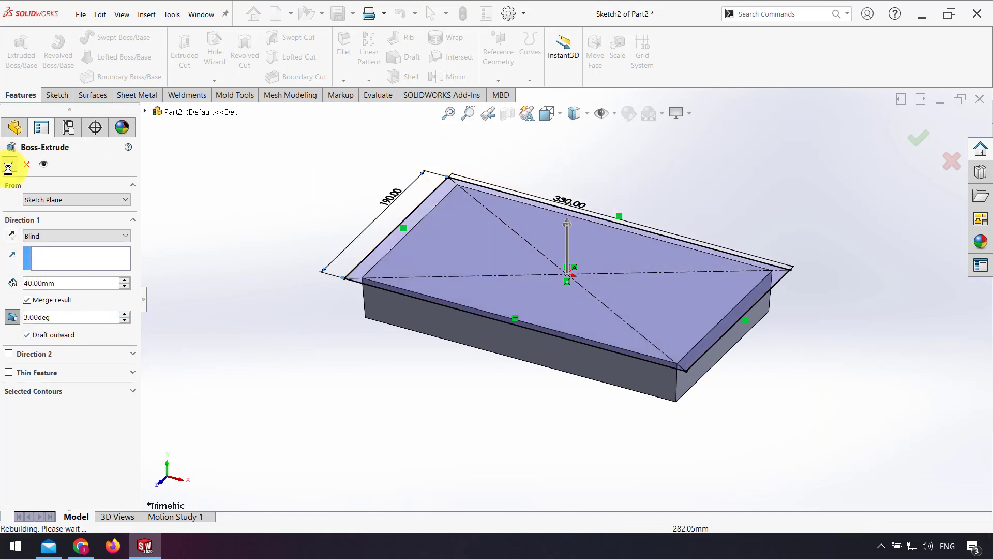
{"action": "mouse_move", "coordinate": [579, 376]}
{"action": "middle_mouse_down"}
{"action": "mouse_move", "coordinate": [528, 326]}
{"action": "mouse_move", "coordinate": [526, 348]}
{"action": "mouse_move", "coordinate": [308, 249]}
{"action": "middle_mouse_up"}
Round the larger block's four vertical corner edges with a 20 mm fillet.
{"action": "left_click", "coordinate": [341, 43]}
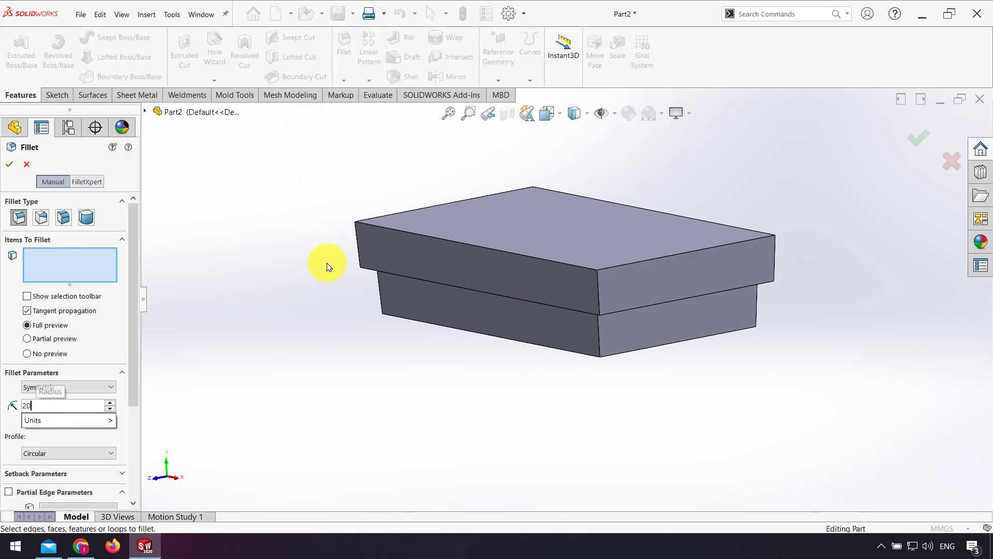
{"action": "left_click", "coordinate": [597, 291]}
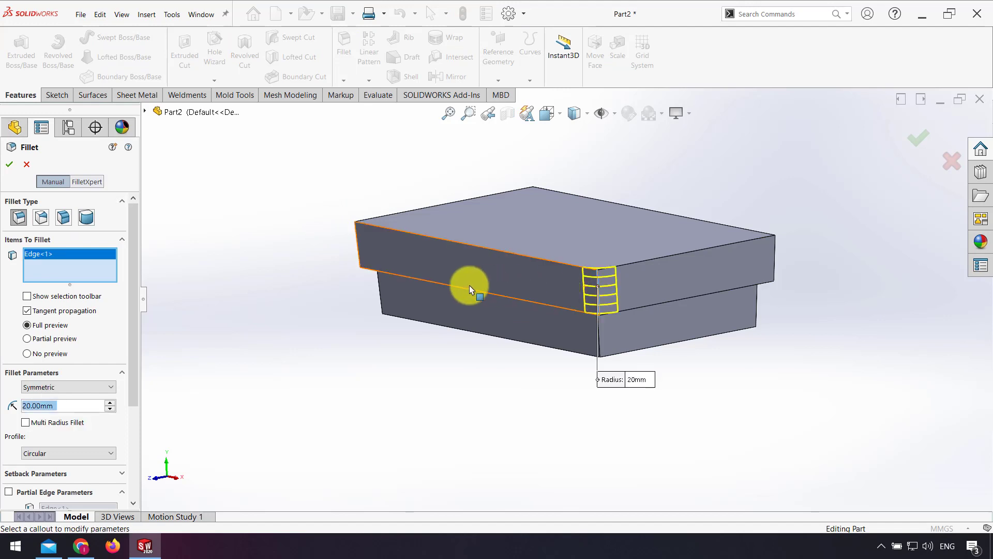
{"action": "left_click", "coordinate": [358, 246]}
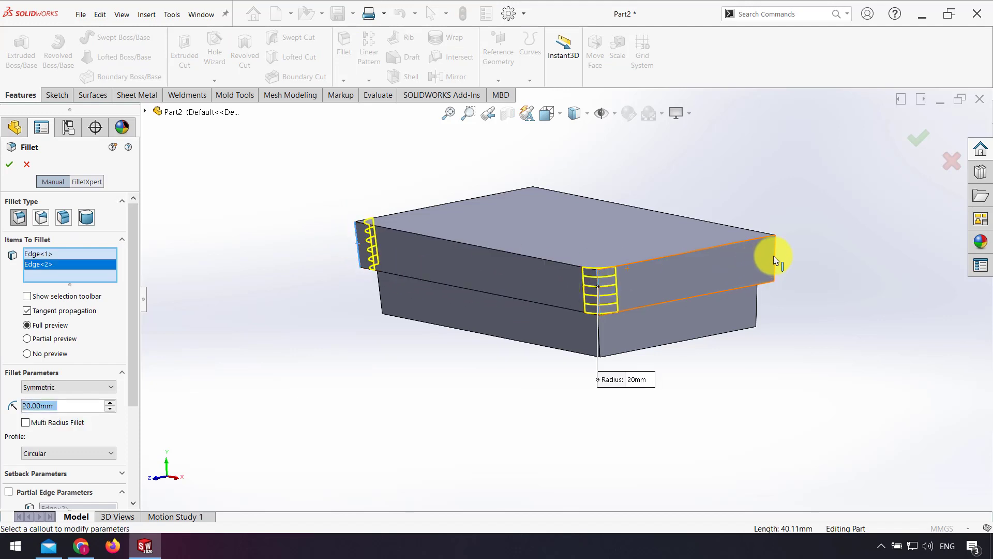
{"action": "left_click", "coordinate": [774, 256]}
{"action": "middle_click_drag", "start_coordinate": [770, 259], "coordinate": [659, 302]}
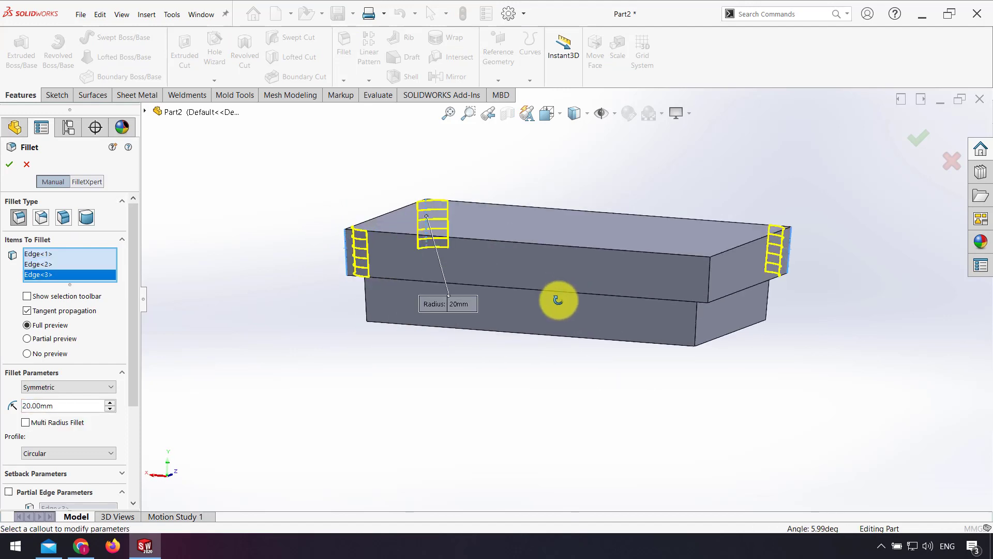
{"action": "left_click", "coordinate": [667, 299]}
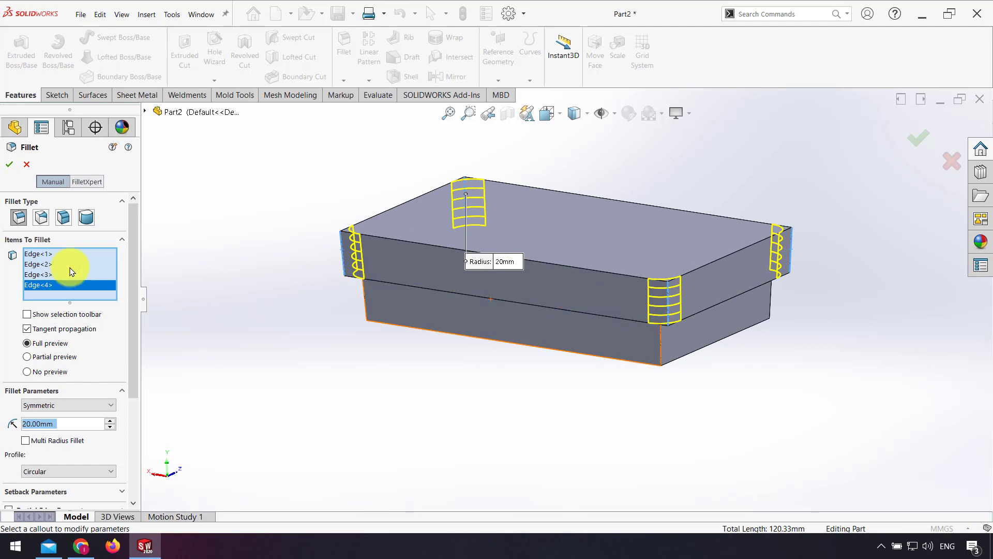
{"action": "left_click", "coordinate": [9, 164]}
Round the lower block's four vertical corner edges with 15 mm fillets.
{"action": "key", "text": "Return"}
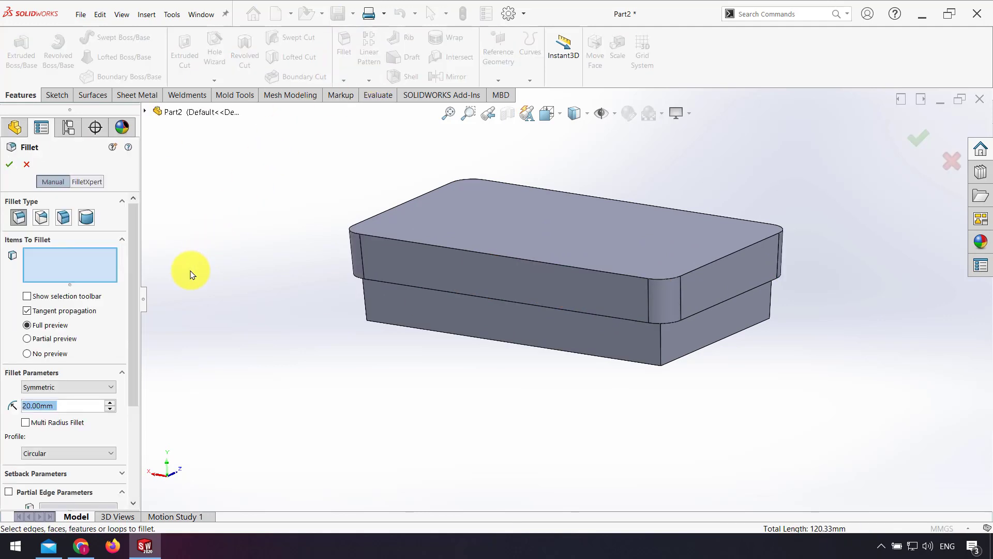
{"action": "type", "text": "15"}
{"action": "left_click", "coordinate": [660, 337]}
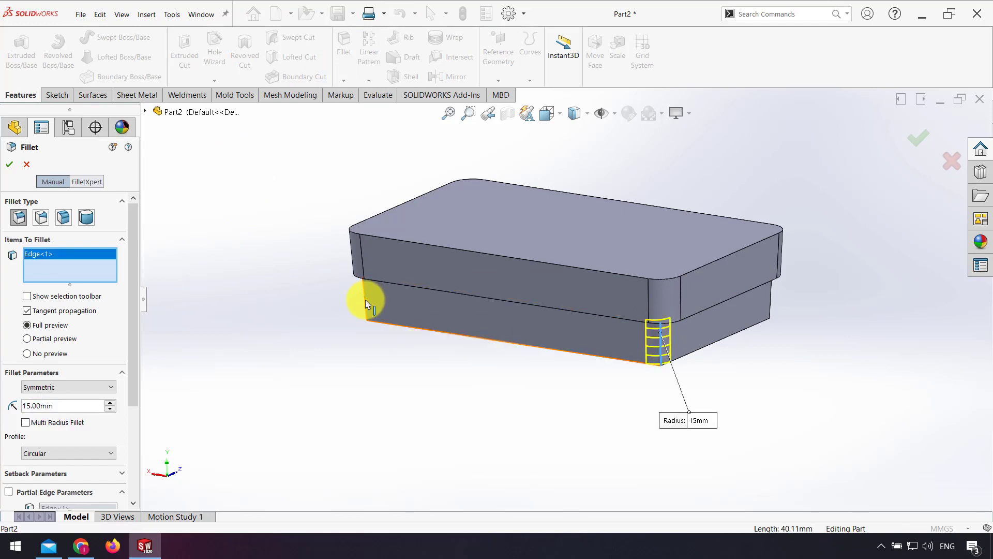
{"action": "left_click", "coordinate": [365, 304]}
{"action": "middle_click_drag", "start_coordinate": [366, 304], "coordinate": [537, 376]}
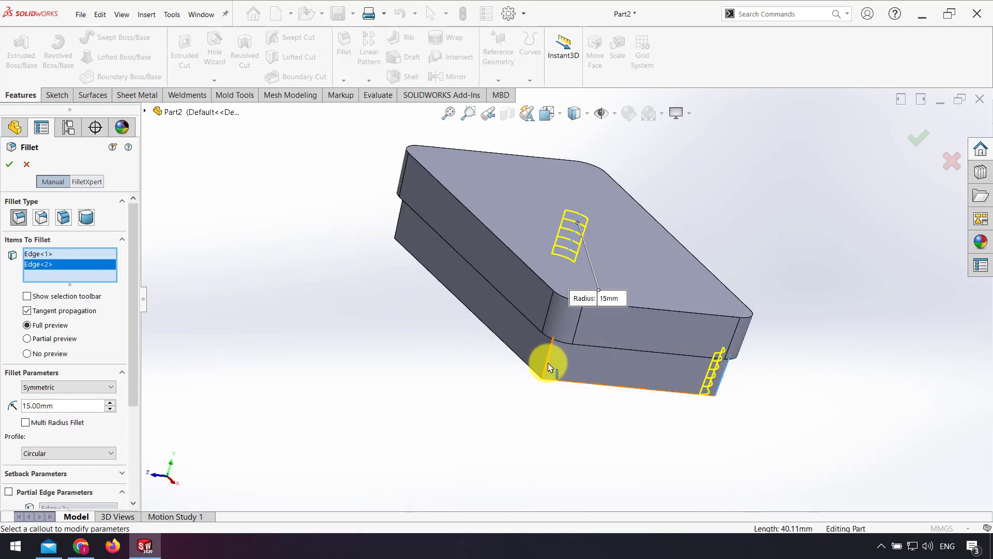
{"action": "left_click", "coordinate": [550, 368]}
{"action": "left_click", "coordinate": [400, 223]}
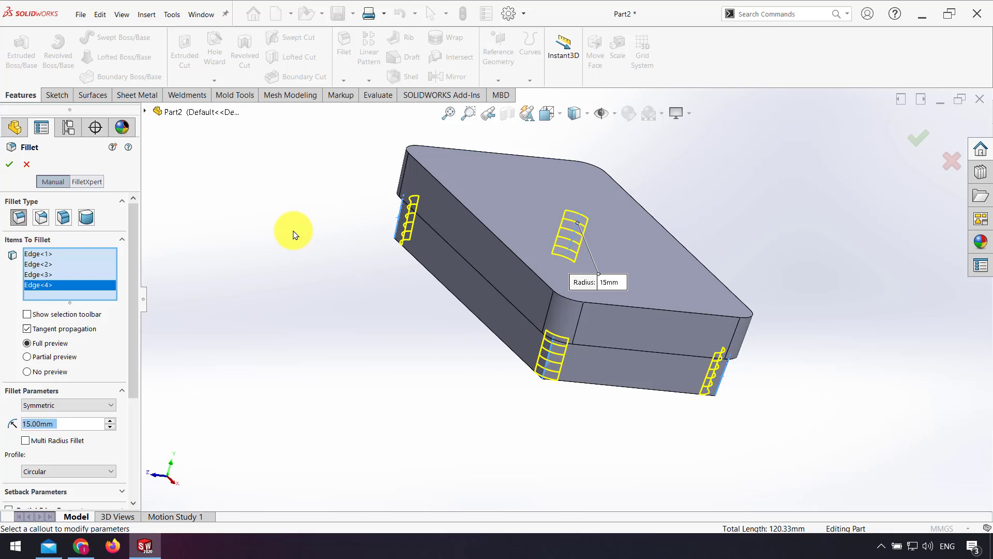
{"action": "left_click", "coordinate": [10, 167]}
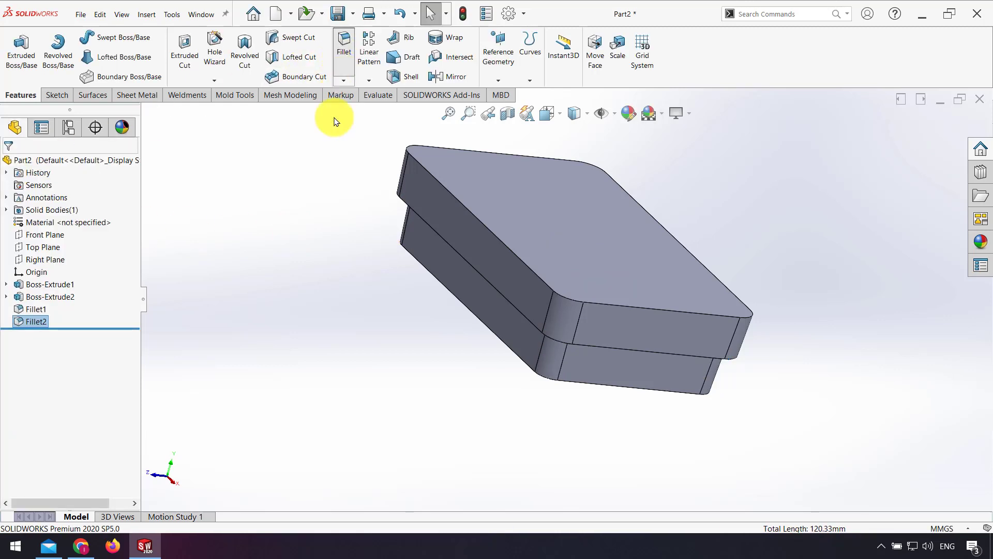
{"action": "key", "text": "Return"}
Fillet the step's edge loops with a 4 mm radius.
{"action": "type", "text": "4"}
{"action": "mouse_move", "coordinate": [676, 401]}
{"action": "middle_mouse_down"}
{"action": "mouse_move", "coordinate": [661, 309]}
{"action": "mouse_move", "coordinate": [607, 241]}
{"action": "middle_mouse_up"}
{"action": "left_click", "coordinate": [605, 242]}
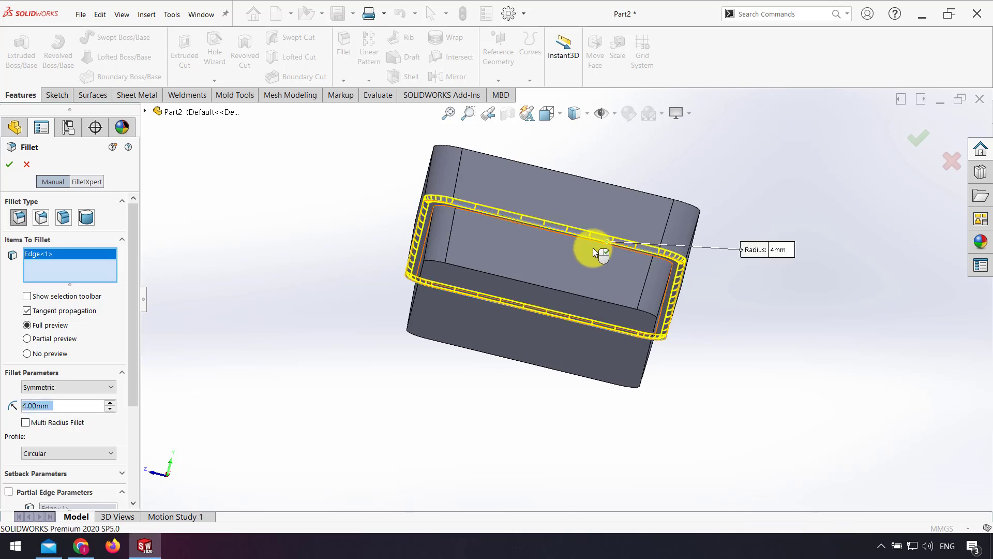
{"action": "scroll", "coordinate": [592, 248], "scroll_direction": "down", "scroll_amount": 10}
{"action": "left_click", "coordinate": [450, 185]}
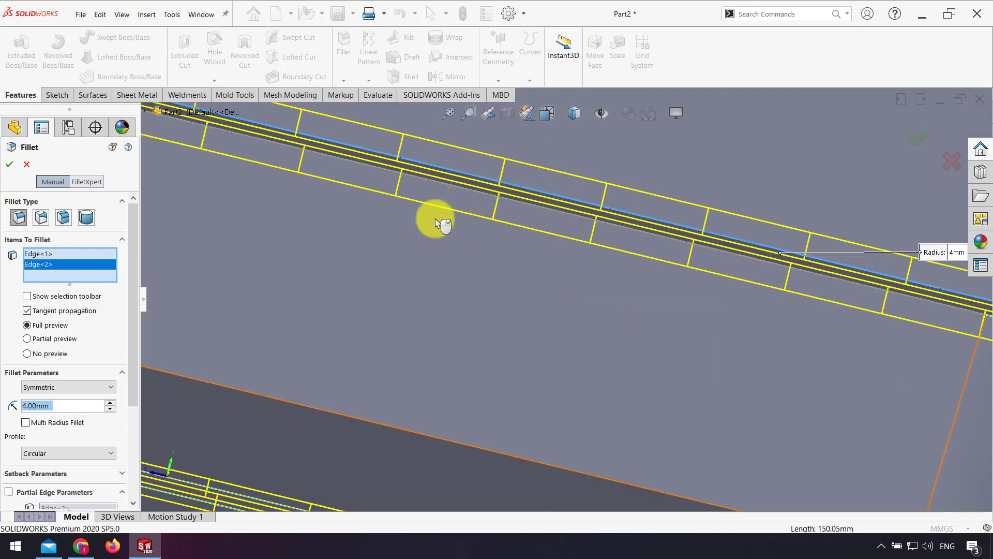
{"action": "key", "text": "f"}
{"action": "left_click", "coordinate": [408, 318]}
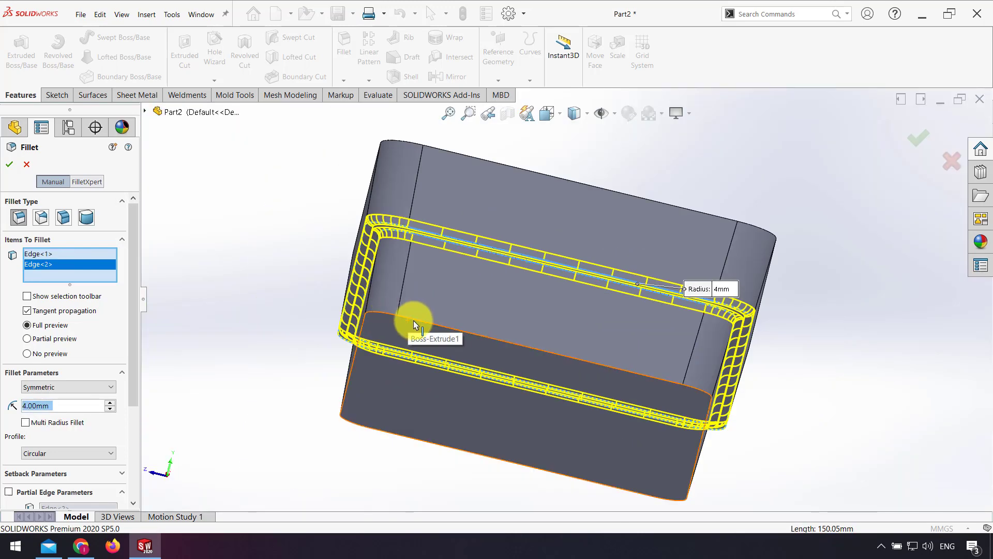
{"action": "mouse_move", "coordinate": [408, 318]}
{"action": "middle_mouse_down"}
{"action": "mouse_move", "coordinate": [361, 302]}
{"action": "mouse_move", "coordinate": [290, 308]}
{"action": "middle_mouse_up"}
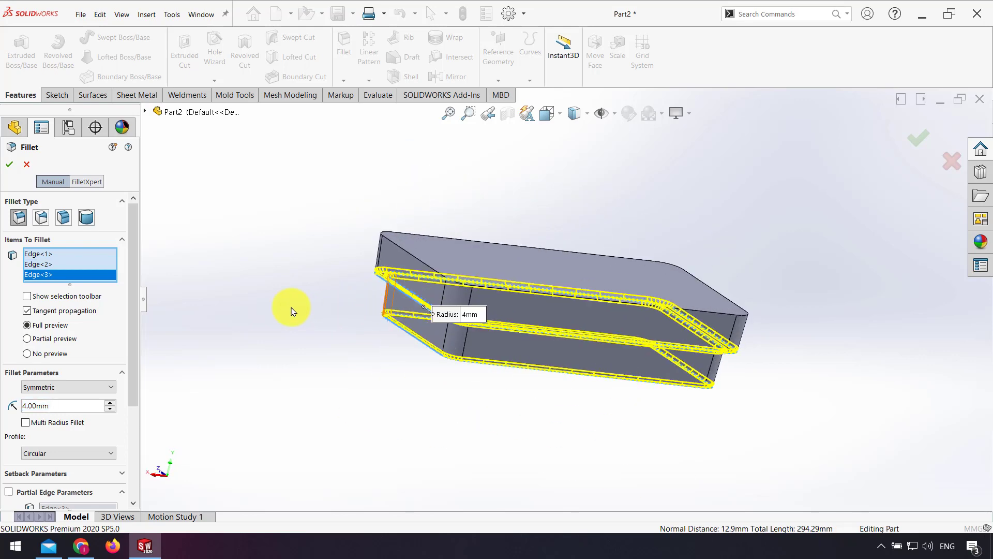
{"action": "mouse_move", "coordinate": [519, 410]}
{"action": "middle_mouse_down"}
{"action": "mouse_move", "coordinate": [569, 280]}
{"action": "mouse_move", "coordinate": [593, 267]}
{"action": "mouse_move", "coordinate": [610, 280]}
{"action": "mouse_move", "coordinate": [536, 324]}
{"action": "middle_mouse_up"}
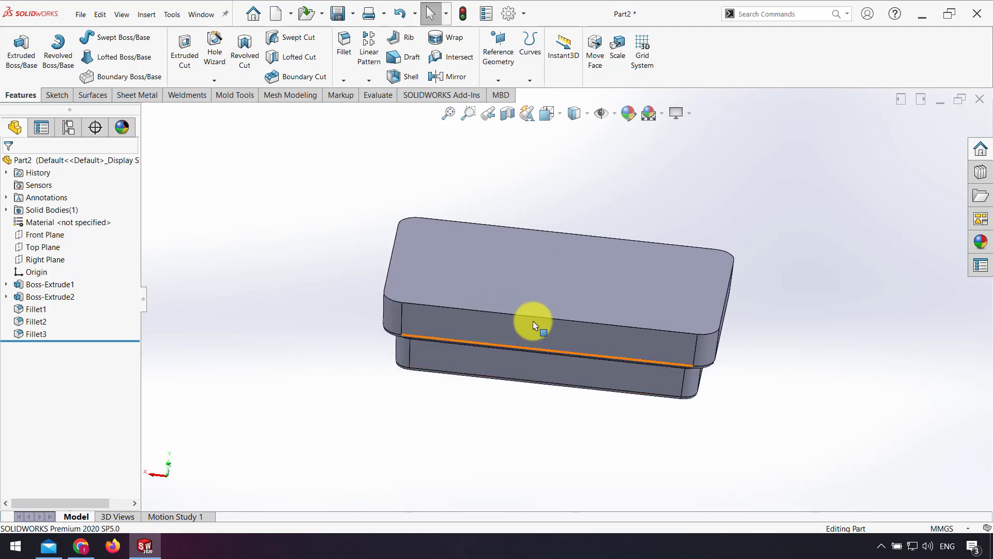
Shell the part to a 2 mm wall thickness, removing the top face.
{"action": "left_click", "coordinate": [396, 78]}
{"action": "type", "text": "2"}
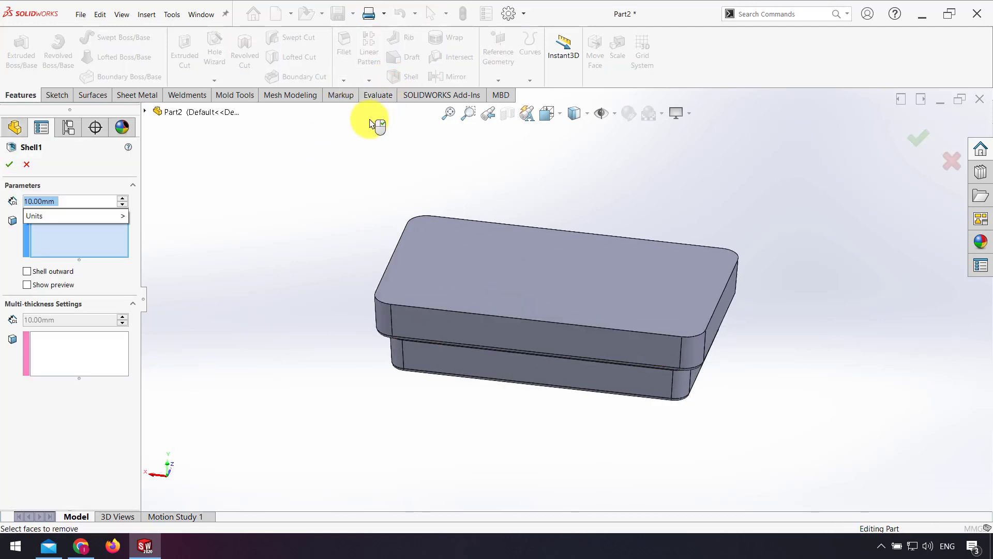
{"action": "left_click", "coordinate": [571, 269]}
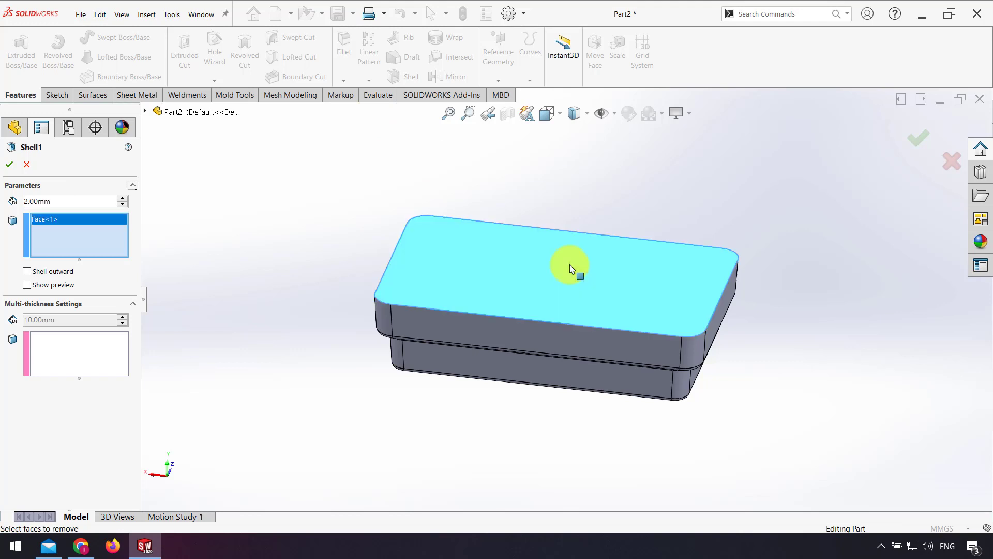
{"action": "left_click", "coordinate": [921, 137]}
{"action": "mouse_move", "coordinate": [429, 296]}
{"action": "middle_mouse_down"}
{"action": "mouse_move", "coordinate": [450, 238]}
{"action": "mouse_move", "coordinate": [318, 259]}
{"action": "middle_mouse_up"}
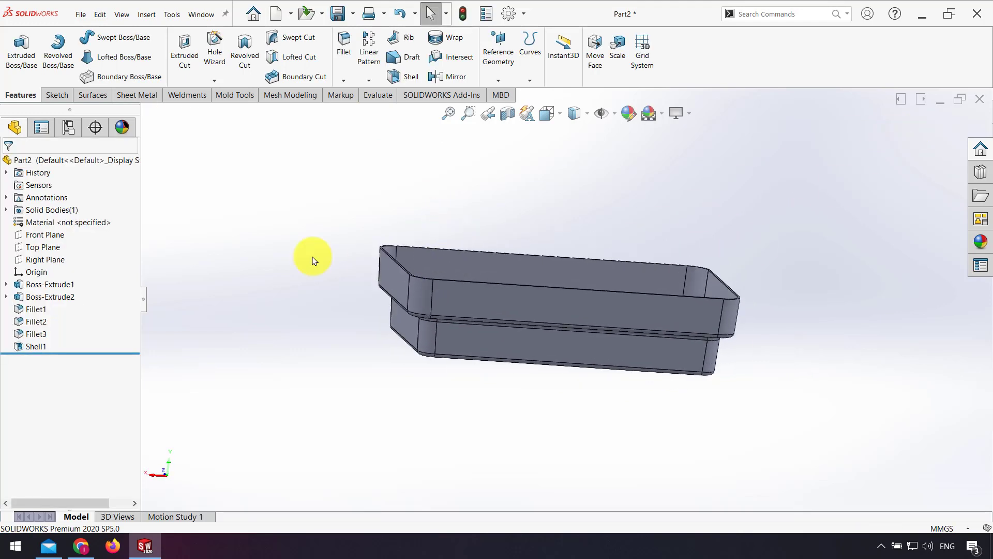
On the Front Plane, sketch a downward three-point arc closed by a line along the tray's top edge.
{"action": "left_click", "coordinate": [45, 235]}
{"action": "left_click", "coordinate": [82, 222]}
{"action": "left_click", "coordinate": [328, 339]}
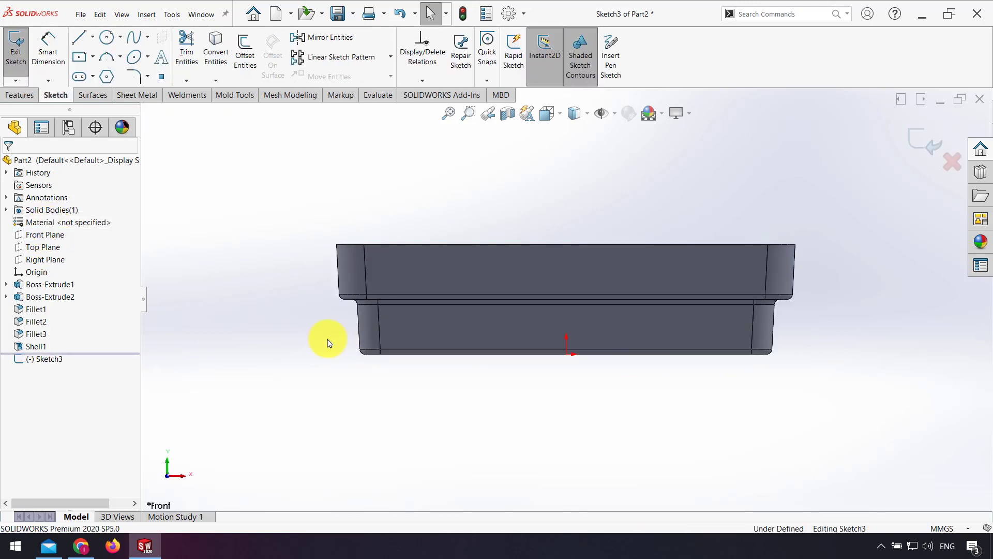
{"action": "left_click", "coordinate": [105, 58]}
{"action": "left_click", "coordinate": [424, 244]}
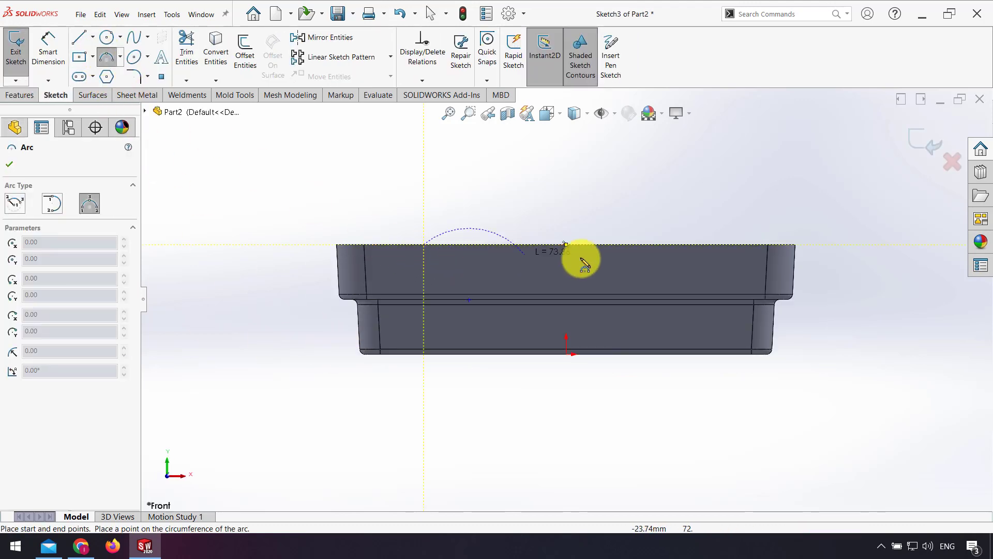
{"action": "left_click", "coordinate": [701, 245]}
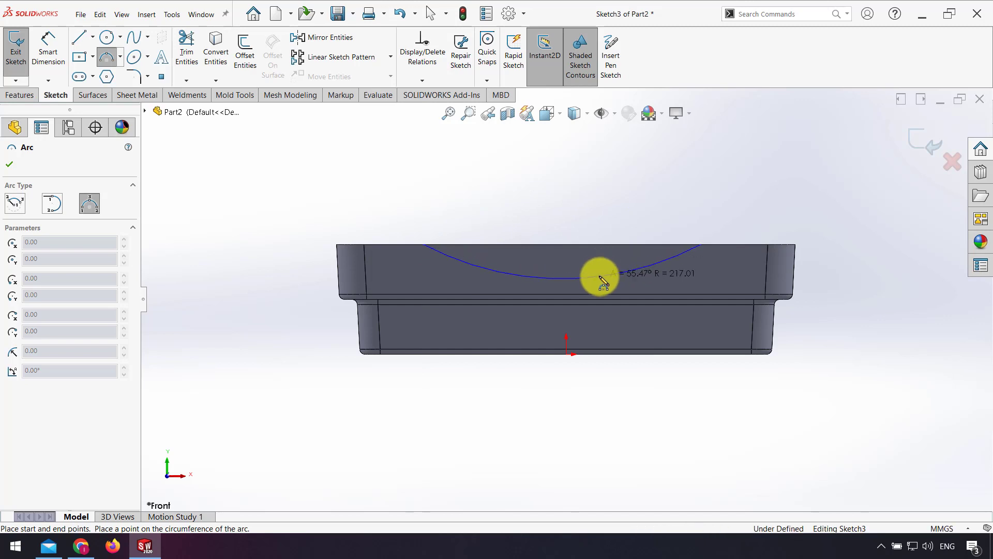
{"action": "left_click", "coordinate": [595, 276]}
{"action": "left_click", "coordinate": [78, 42]}
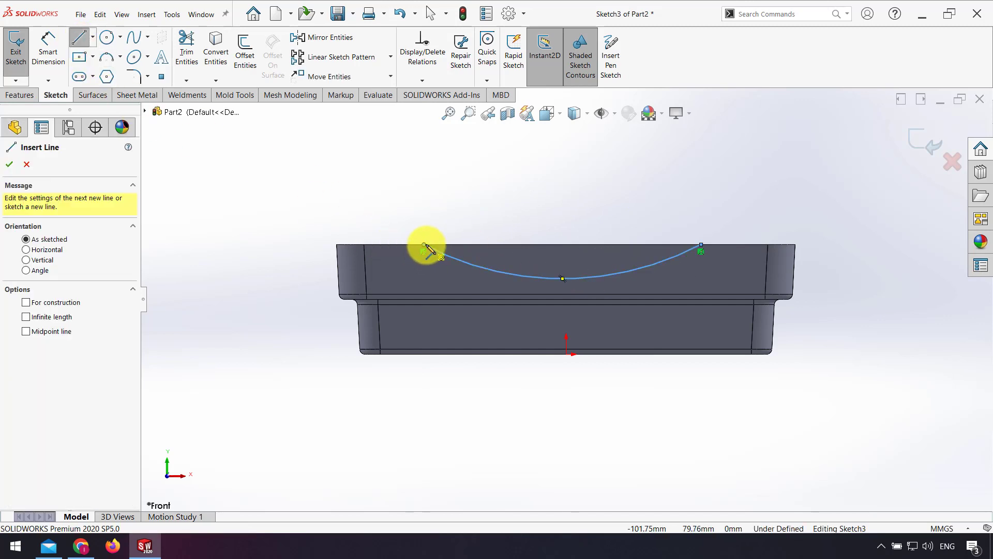
{"action": "left_click_drag", "start_coordinate": [425, 245], "coordinate": [701, 244]}
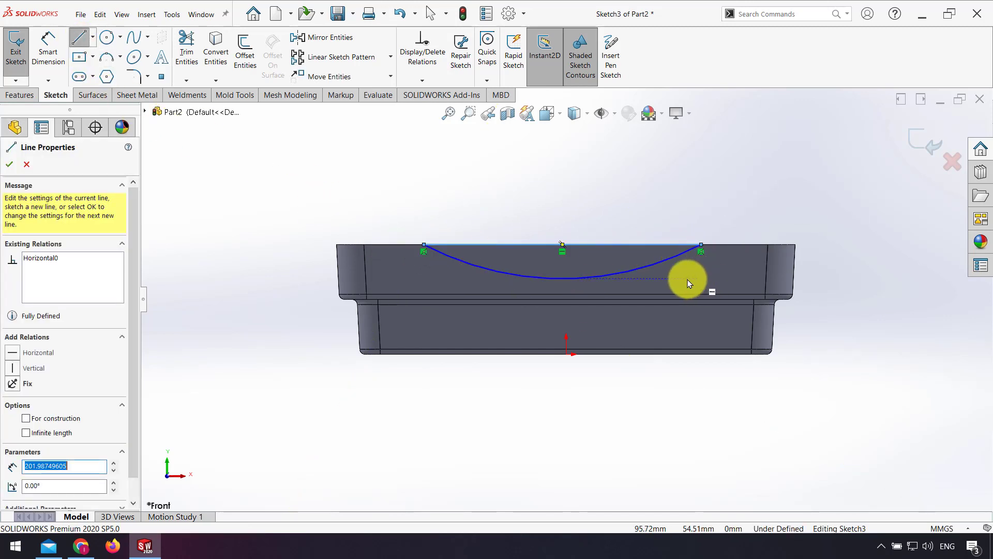
{"action": "key", "text": "Escape"}
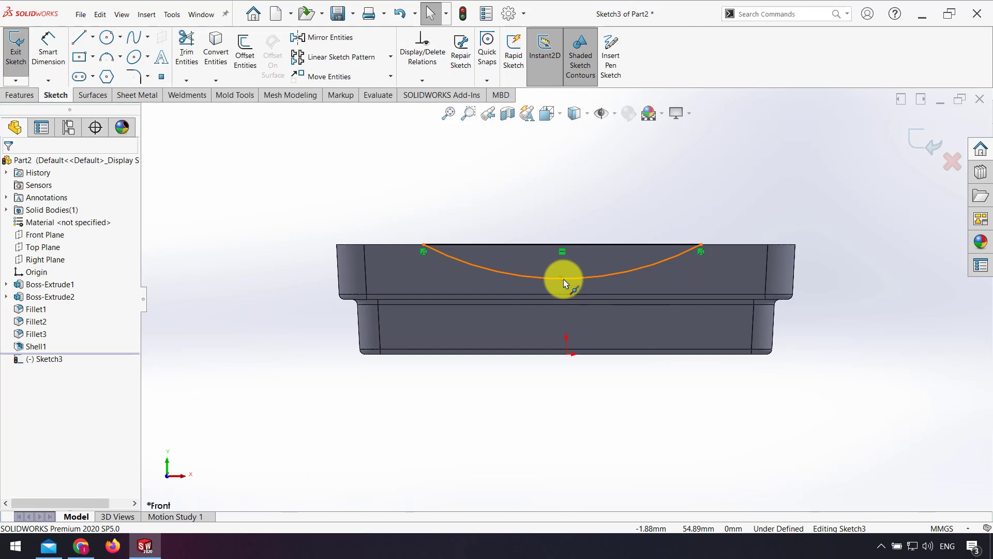
Make the arc's midpoint vertical with the part origin.
{"action": "left_click", "coordinate": [564, 279]}
{"action": "left_click", "coordinate": [566, 354], "text": "ctrl"}
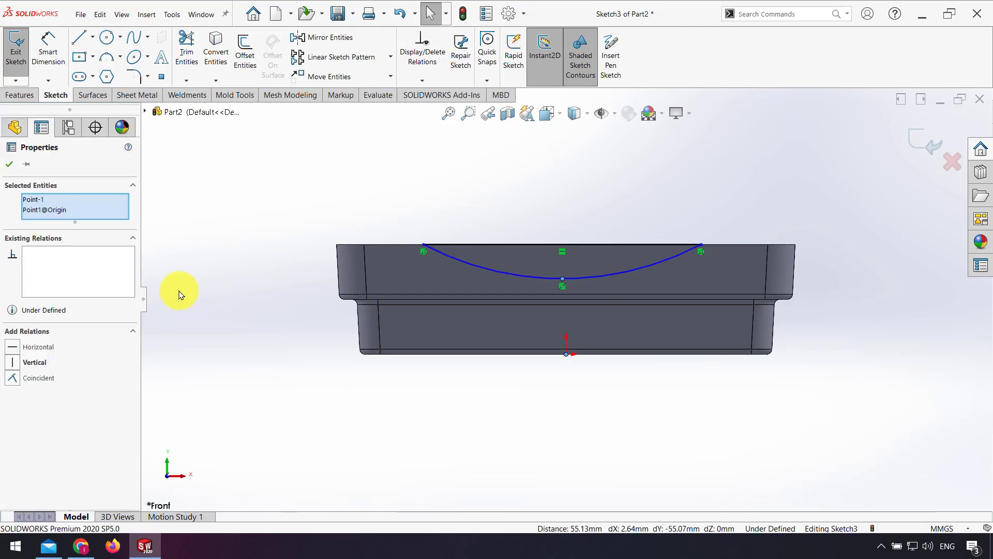
{"action": "left_click", "coordinate": [20, 361]}
{"action": "left_click", "coordinate": [155, 210]}
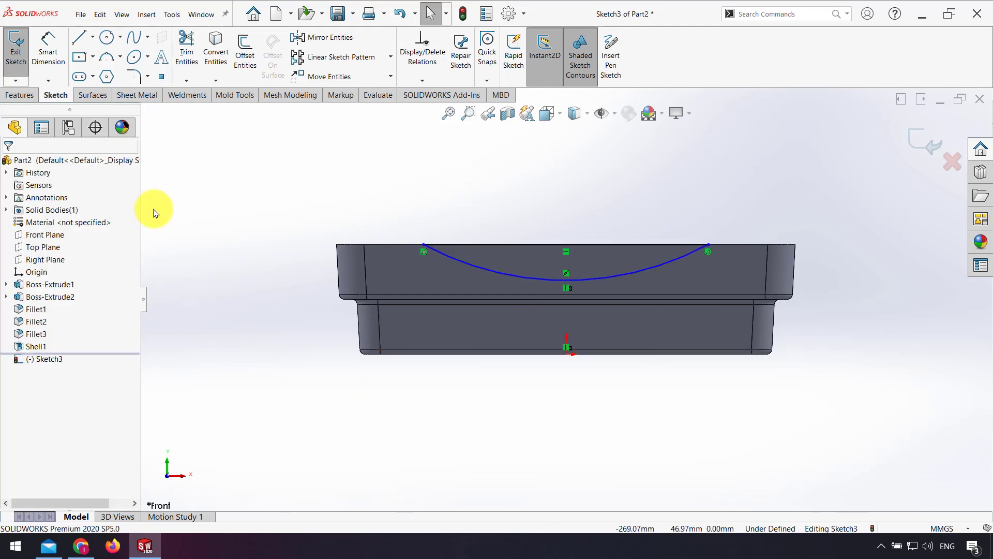
Dimension the arc to R300 and the top line to 220 mm.
{"action": "left_click", "coordinate": [48, 44]}
{"action": "left_click", "coordinate": [515, 258]}
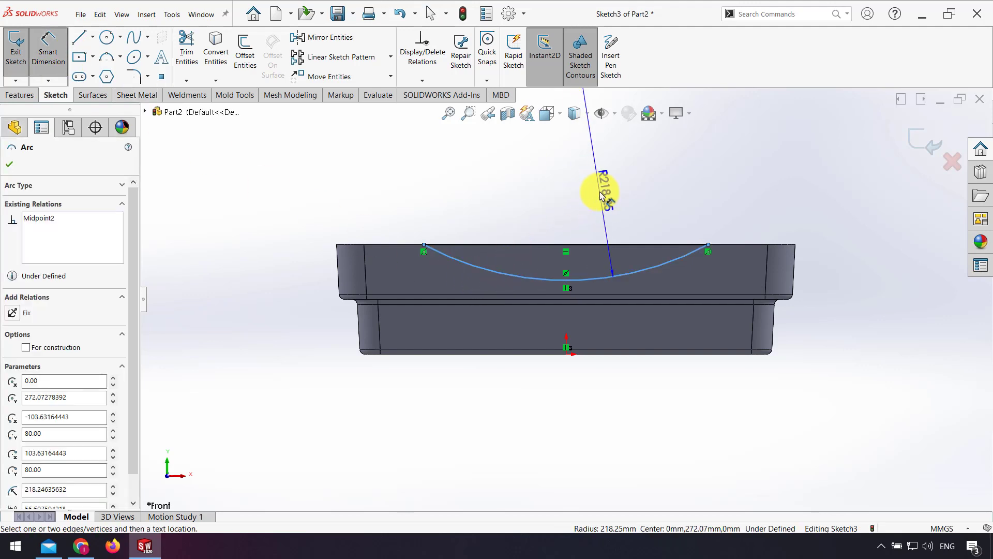
{"action": "left_click", "coordinate": [600, 195]}
{"action": "type", "text": "300"}
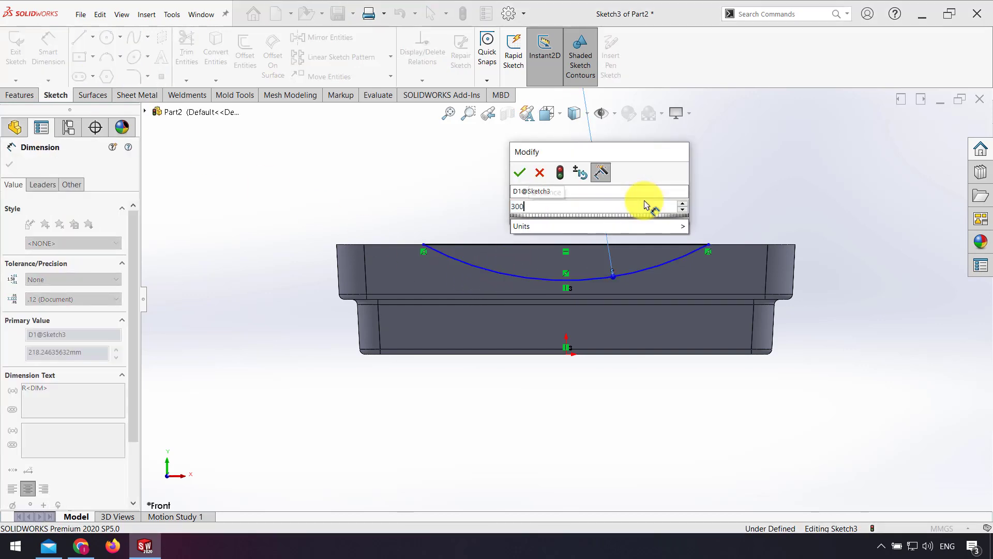
{"action": "key", "text": "Return"}
{"action": "left_click", "coordinate": [670, 245]}
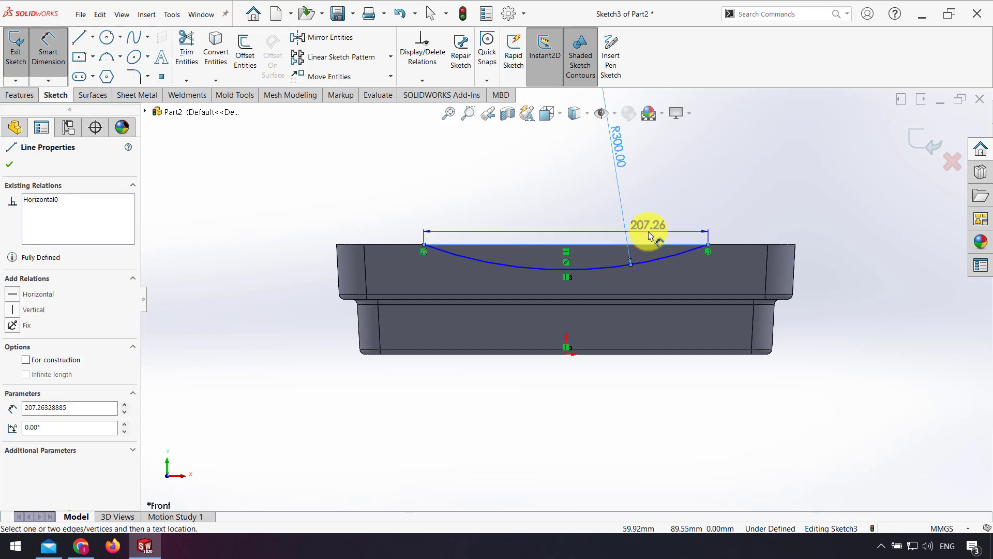
{"action": "left_click", "coordinate": [650, 235]}
{"action": "type", "text": "1"}
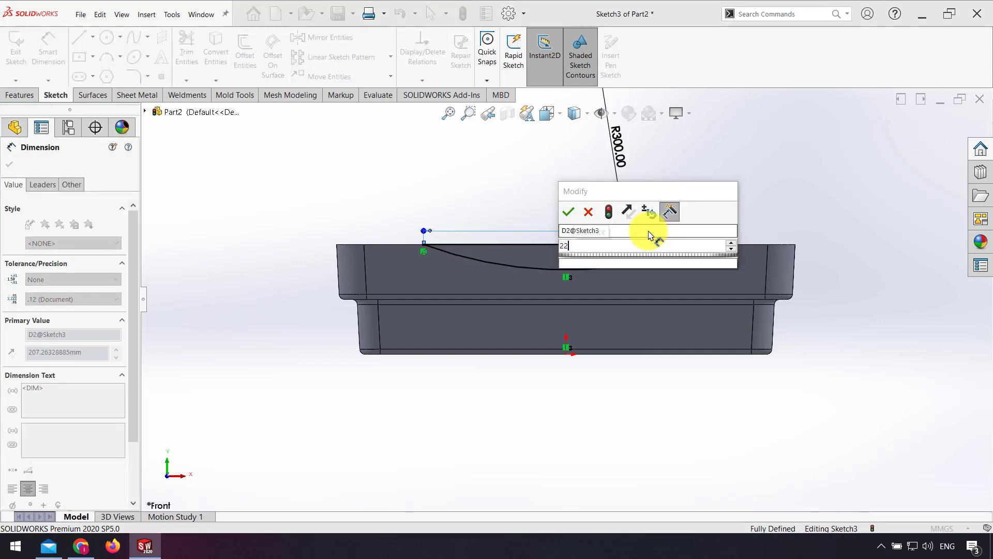
{"action": "key", "text": "Return"}
{"action": "left_click", "coordinate": [256, 203]}
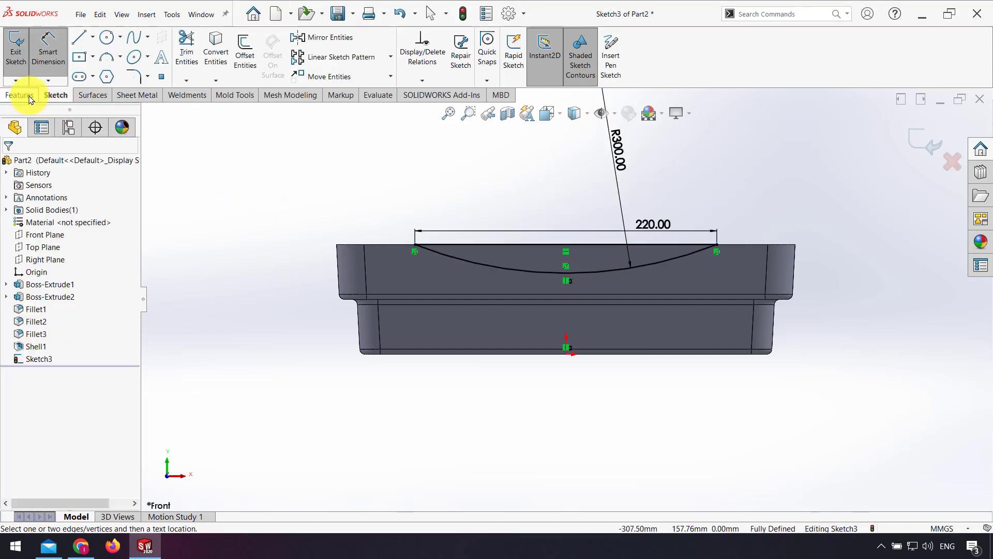
Extrude-cut the R300 arc sketch Through All in both directions across the long walls.
{"action": "left_click", "coordinate": [29, 98]}
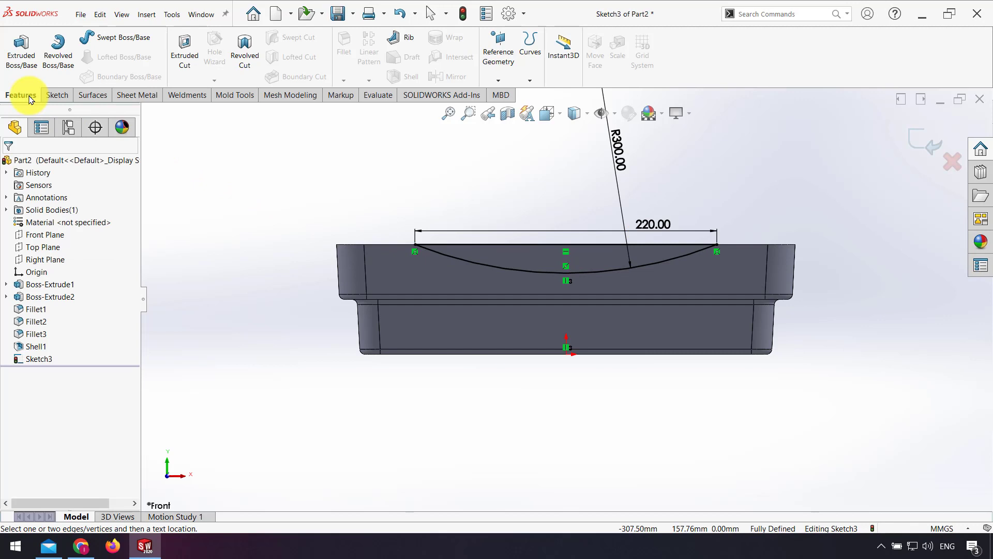
{"action": "left_click", "coordinate": [187, 68]}
{"action": "left_click", "coordinate": [60, 236]}
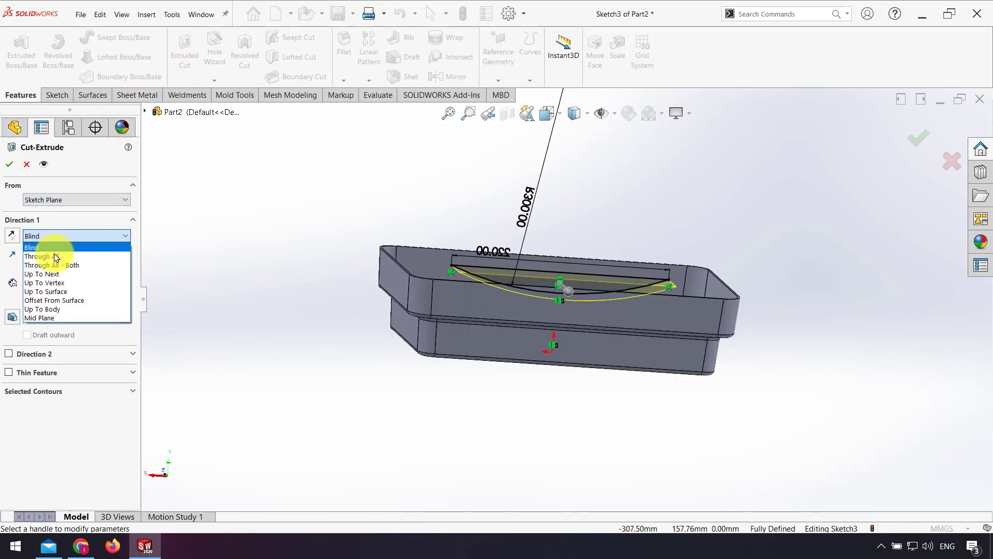
{"action": "left_click", "coordinate": [52, 265]}
{"action": "left_click", "coordinate": [919, 138]}
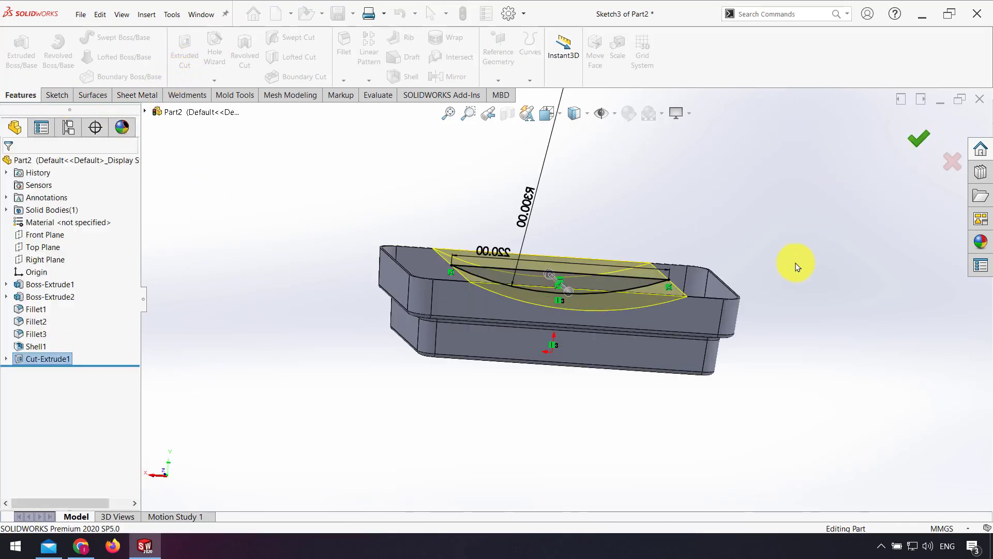
{"action": "mouse_move", "coordinate": [721, 284]}
{"action": "middle_mouse_down"}
{"action": "mouse_move", "coordinate": [532, 304]}
{"action": "mouse_move", "coordinate": [247, 165]}
{"action": "middle_mouse_up"}
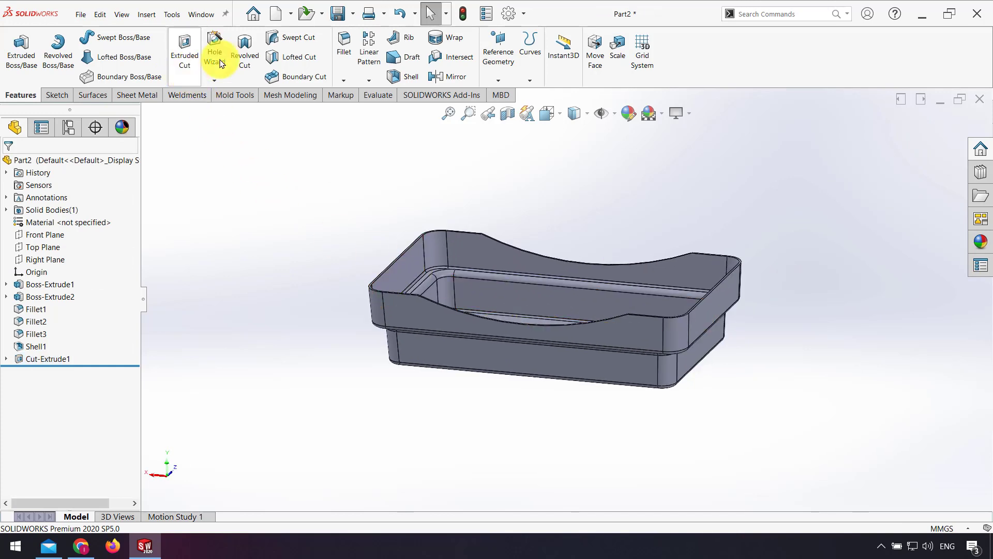
Select the first two scalloped rim edges for filleting.
{"action": "mouse_move", "coordinate": [483, 288]}
{"action": "middle_mouse_down"}
{"action": "mouse_move", "coordinate": [491, 248]}
{"action": "mouse_move", "coordinate": [458, 210]}
{"action": "middle_mouse_up"}
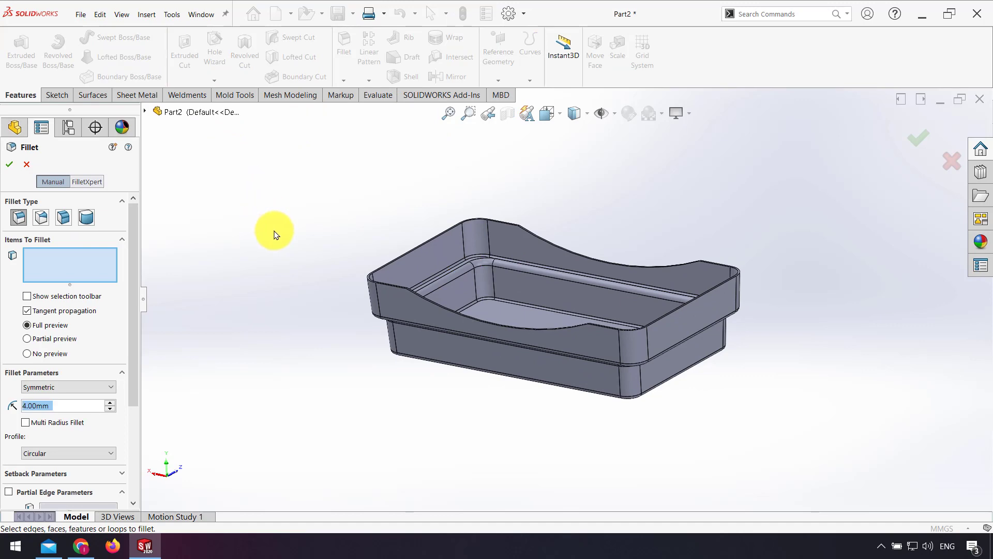
{"action": "scroll", "coordinate": [343, 324], "scroll_direction": "down", "scroll_amount": 5}
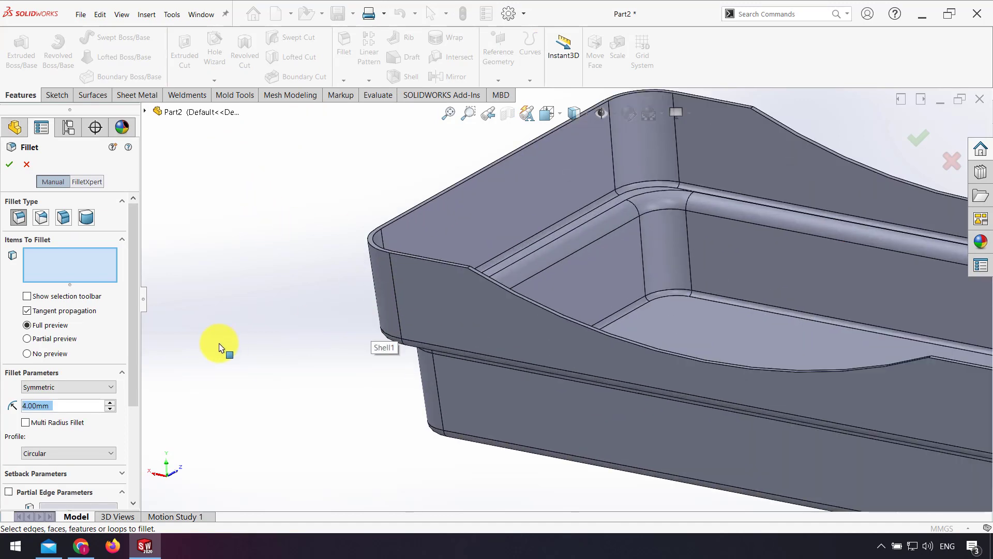
{"action": "type", "text": "10"}
{"action": "scroll", "coordinate": [505, 262], "scroll_direction": "down", "scroll_amount": 2}
{"action": "scroll", "coordinate": [415, 302], "scroll_direction": "down", "scroll_amount": 4}
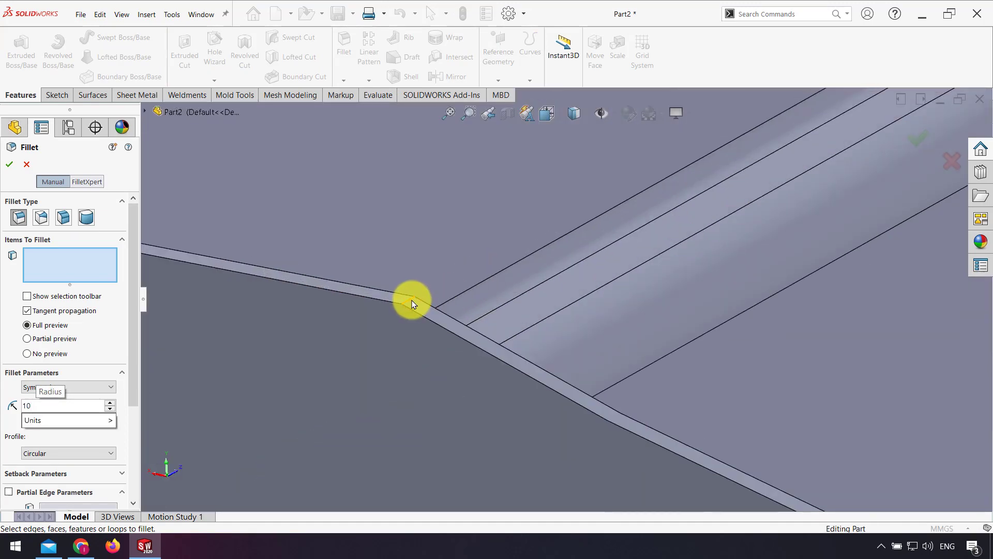
{"action": "left_click", "coordinate": [412, 303]}
{"action": "scroll", "coordinate": [416, 386], "scroll_direction": "up", "scroll_amount": 5}
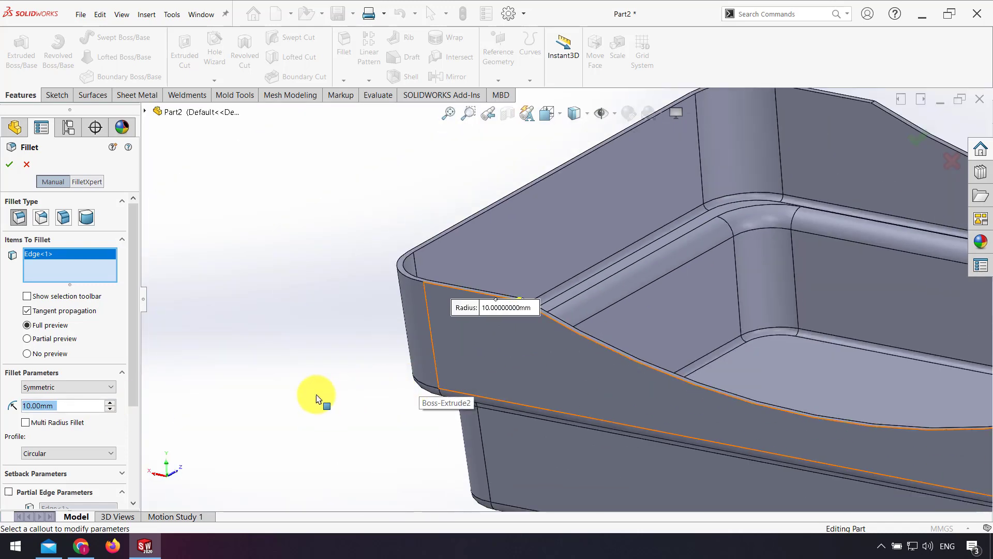
{"action": "type", "text": "20"}
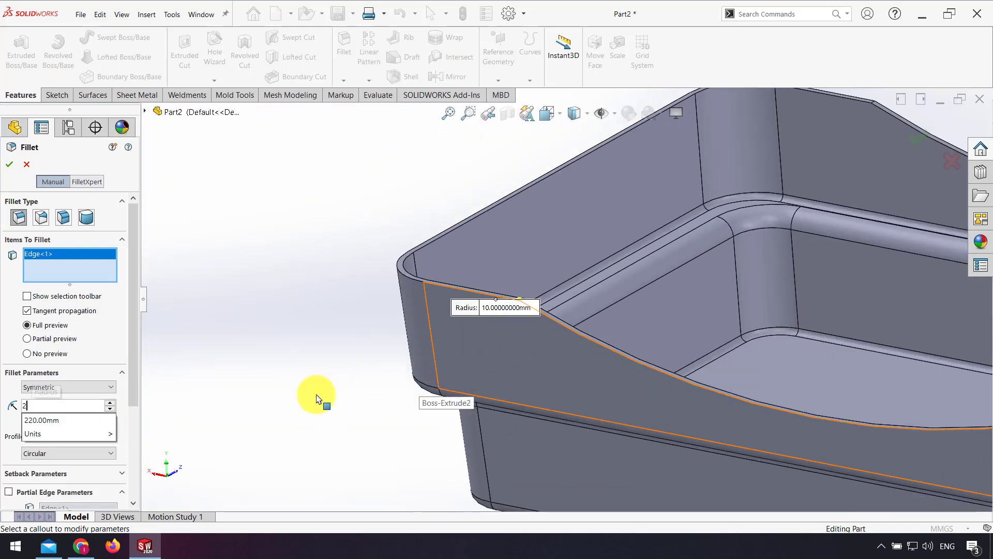
{"action": "scroll", "coordinate": [688, 228], "scroll_direction": "up", "scroll_amount": 3}
{"action": "scroll", "coordinate": [438, 342], "scroll_direction": "down", "scroll_amount": 5}
{"action": "scroll", "coordinate": [439, 341], "scroll_direction": "down", "scroll_amount": 2}
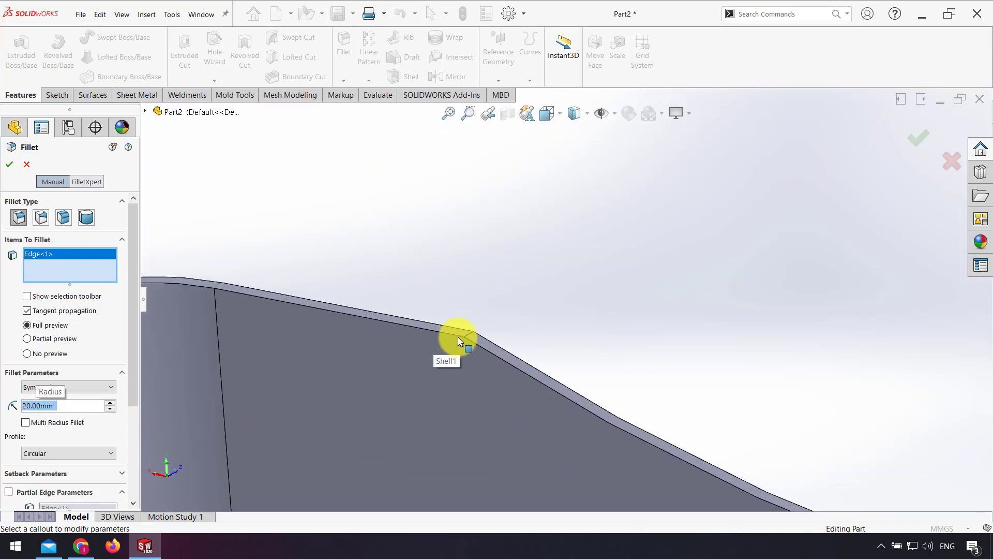
{"action": "left_click", "coordinate": [469, 333]}
Add the other two rim edges and apply the fillet at a 25 mm radius.
{"action": "scroll", "coordinate": [665, 350], "scroll_direction": "up", "scroll_amount": 4}
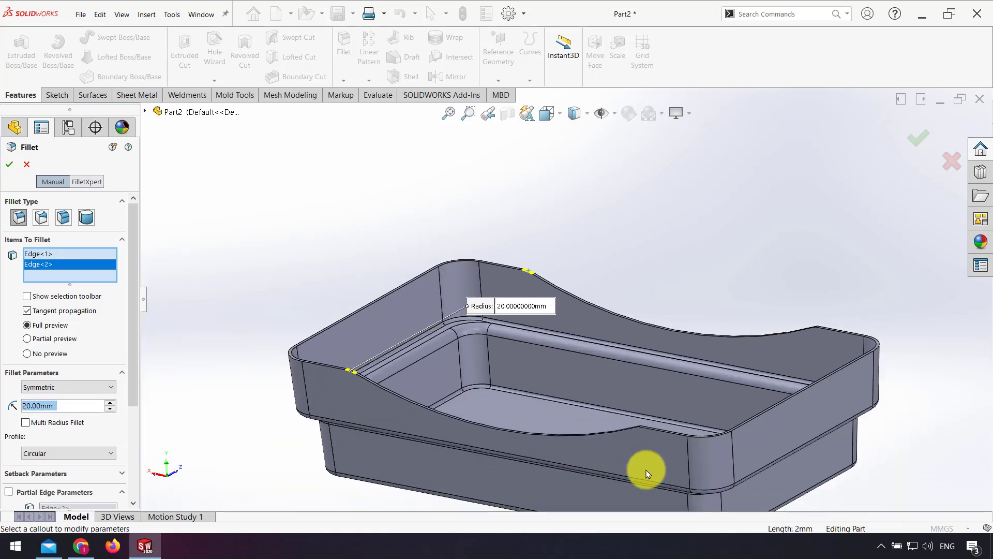
{"action": "scroll", "coordinate": [647, 469], "scroll_direction": "down", "scroll_amount": 3}
{"action": "scroll", "coordinate": [636, 362], "scroll_direction": "down", "scroll_amount": 2}
{"action": "scroll", "coordinate": [579, 290], "scroll_direction": "down", "scroll_amount": 2}
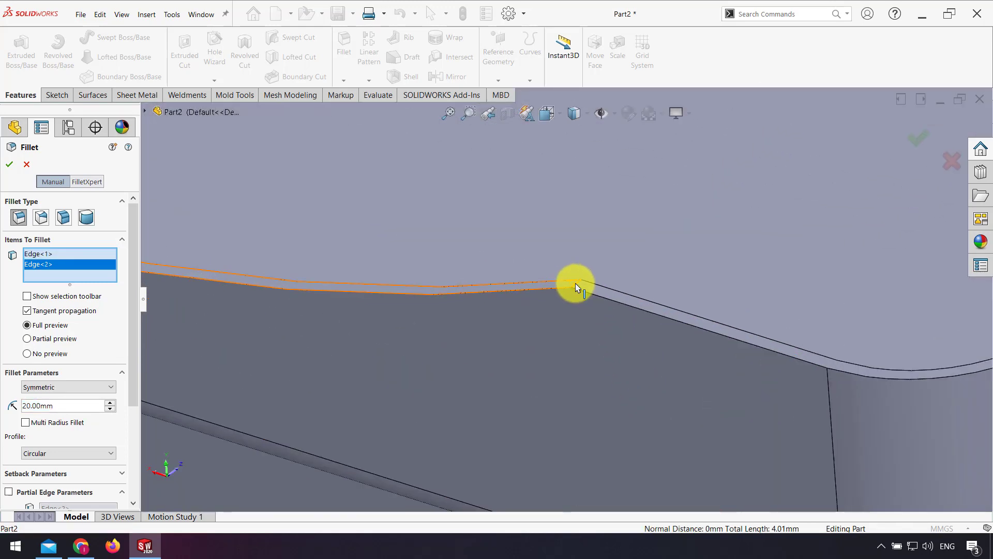
{"action": "left_click", "coordinate": [577, 284]}
{"action": "scroll", "coordinate": [620, 269], "scroll_direction": "up", "scroll_amount": 4}
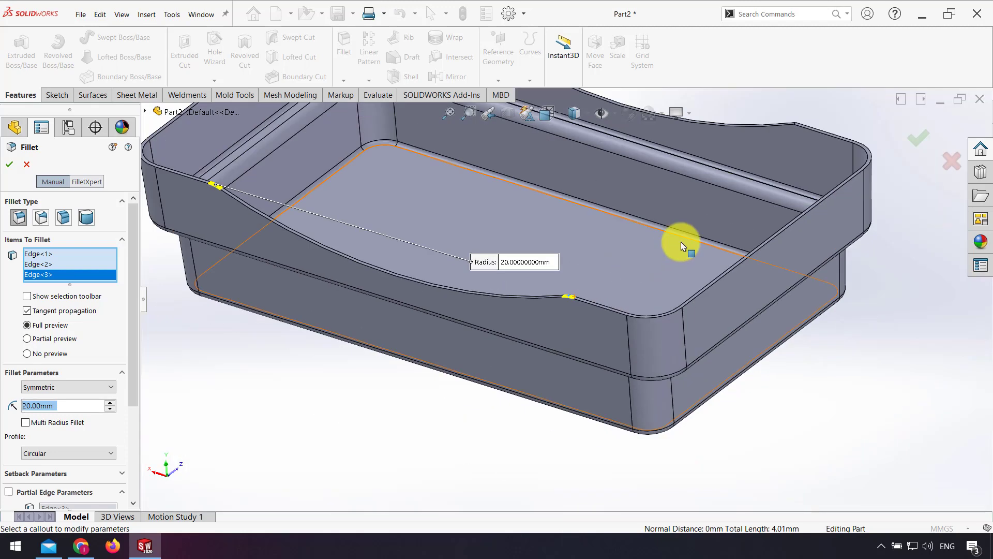
{"action": "scroll", "coordinate": [688, 232], "scroll_direction": "down", "scroll_amount": 2}
{"action": "scroll", "coordinate": [695, 196], "scroll_direction": "down", "scroll_amount": 2}
{"action": "left_click", "coordinate": [708, 161]}
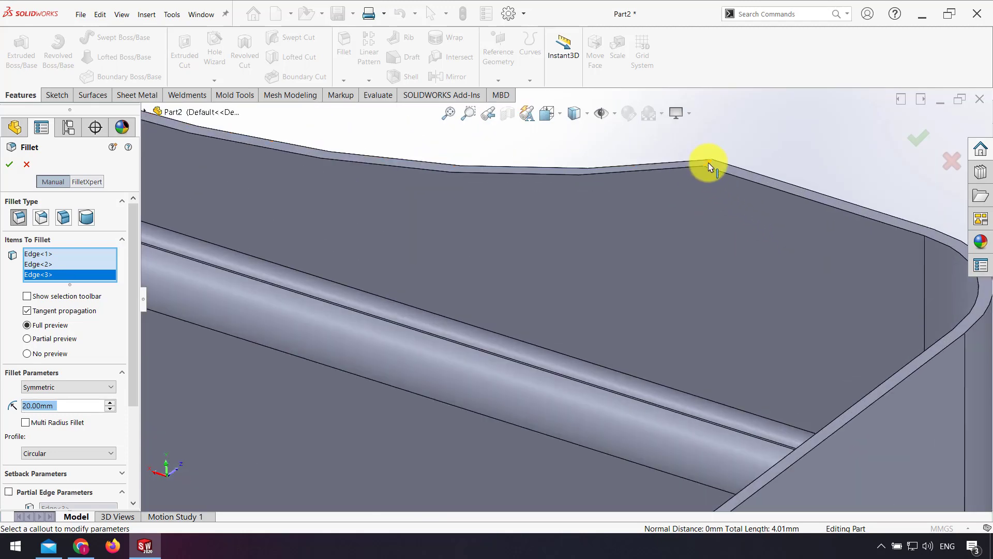
{"action": "scroll", "coordinate": [654, 224], "scroll_direction": "up", "scroll_amount": 1}
{"action": "scroll", "coordinate": [513, 280], "scroll_direction": "up", "scroll_amount": 3}
{"action": "scroll", "coordinate": [310, 287], "scroll_direction": "up", "scroll_amount": 2}
{"action": "mouse_move", "coordinate": [252, 287]}
{"action": "middle_mouse_down"}
{"action": "mouse_move", "coordinate": [454, 337]}
{"action": "mouse_move", "coordinate": [507, 328]}
{"action": "middle_mouse_up"}
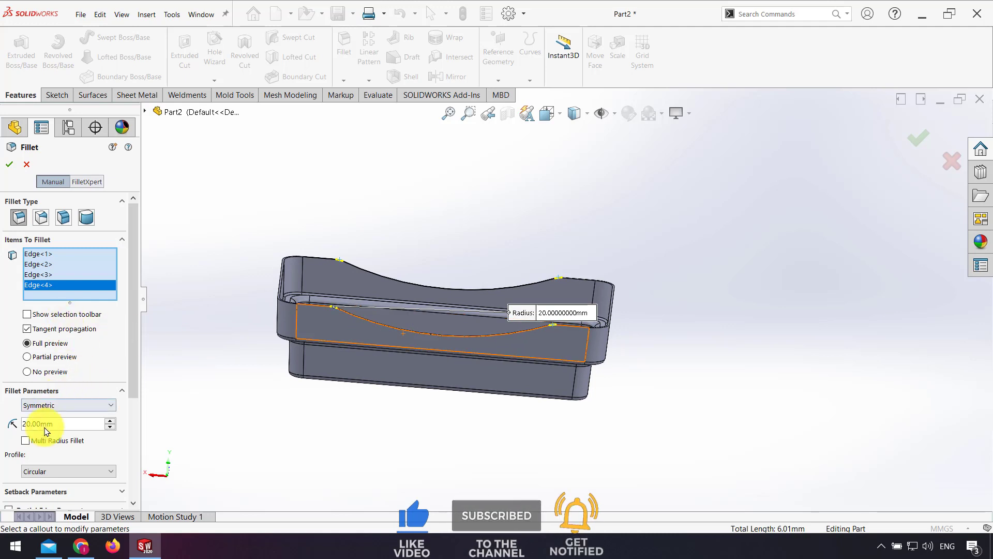
{"action": "type", "text": "25"}
{"action": "key", "text": "Return"}
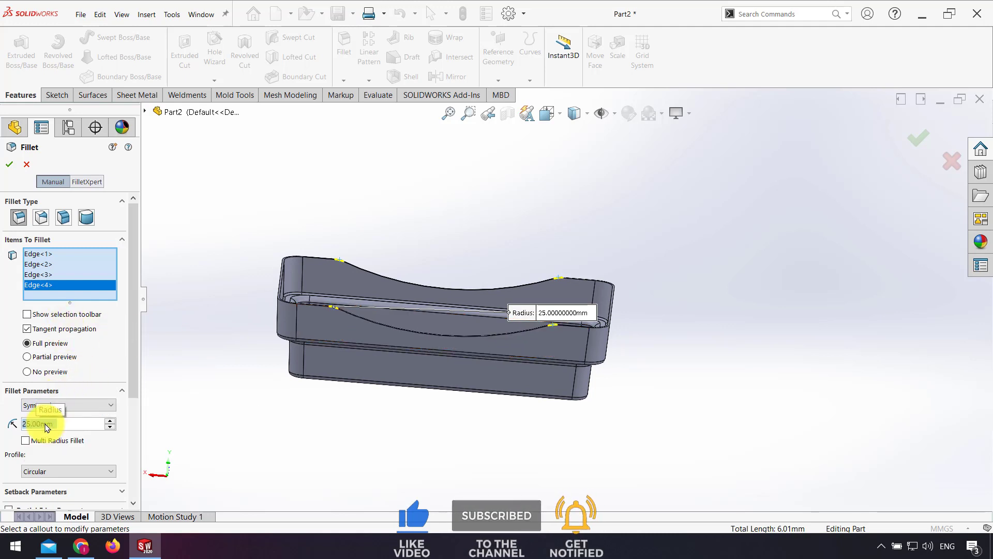
{"action": "left_click", "coordinate": [12, 163]}
{"action": "mouse_move", "coordinate": [454, 421]}
{"action": "middle_mouse_down"}
{"action": "mouse_move", "coordinate": [454, 348]}
{"action": "mouse_move", "coordinate": [501, 337]}
{"action": "mouse_move", "coordinate": [389, 342]}
{"action": "middle_mouse_up"}
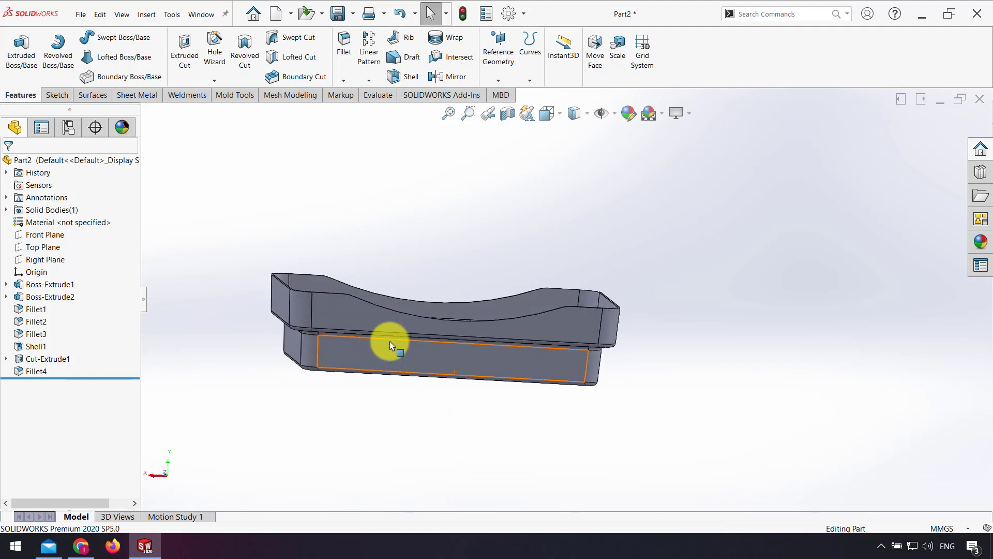
Start a sketch on the Right Plane and draw an ellipse on the tray's upper wall.
{"action": "left_click", "coordinate": [52, 260]}
{"action": "left_click", "coordinate": [60, 246]}
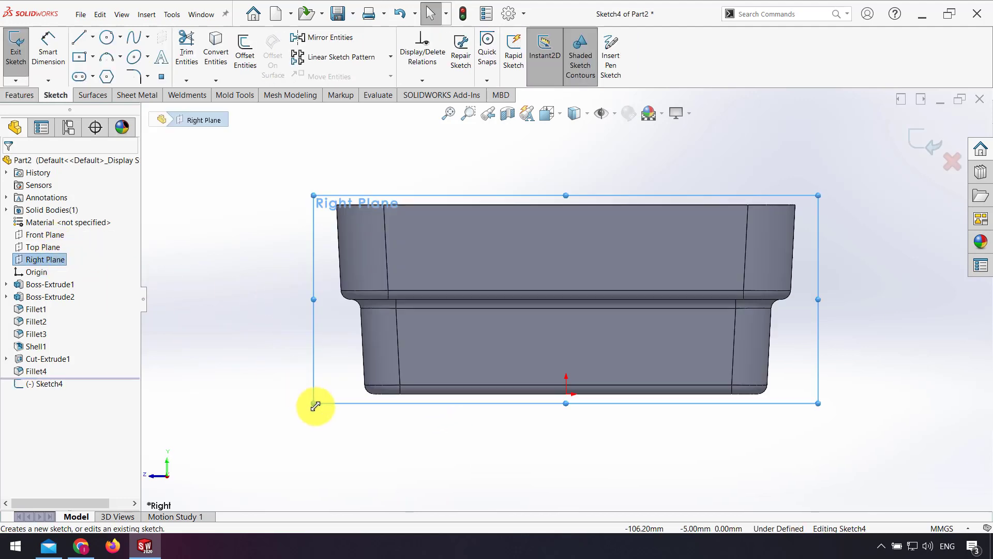
{"action": "key", "text": "Escape"}
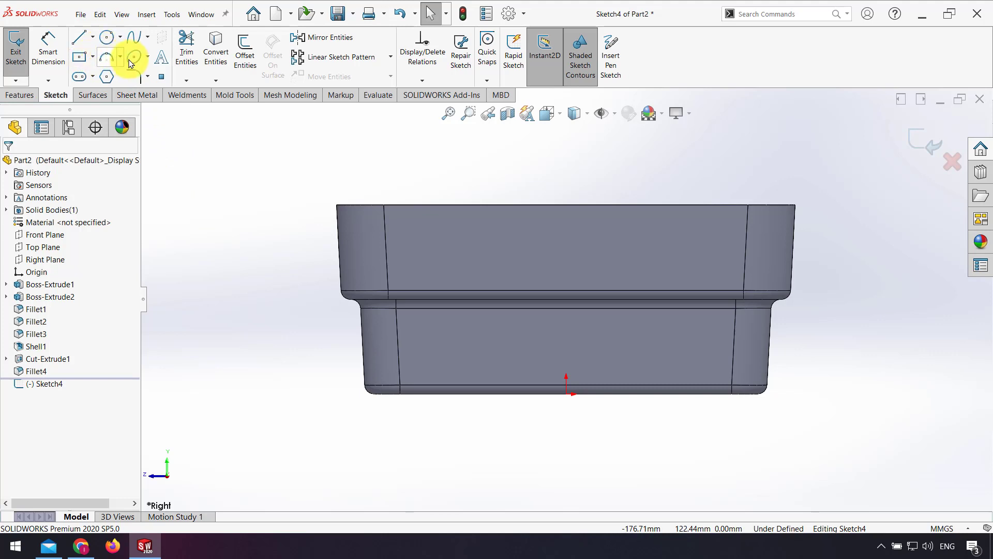
{"action": "left_click", "coordinate": [130, 62]}
{"action": "left_click", "coordinate": [560, 240]}
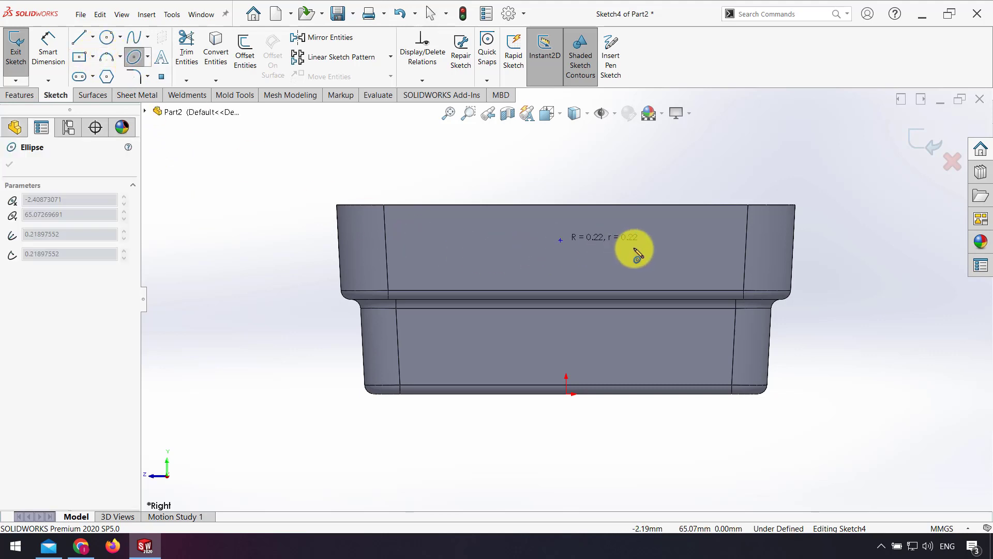
{"action": "left_click", "coordinate": [671, 240]}
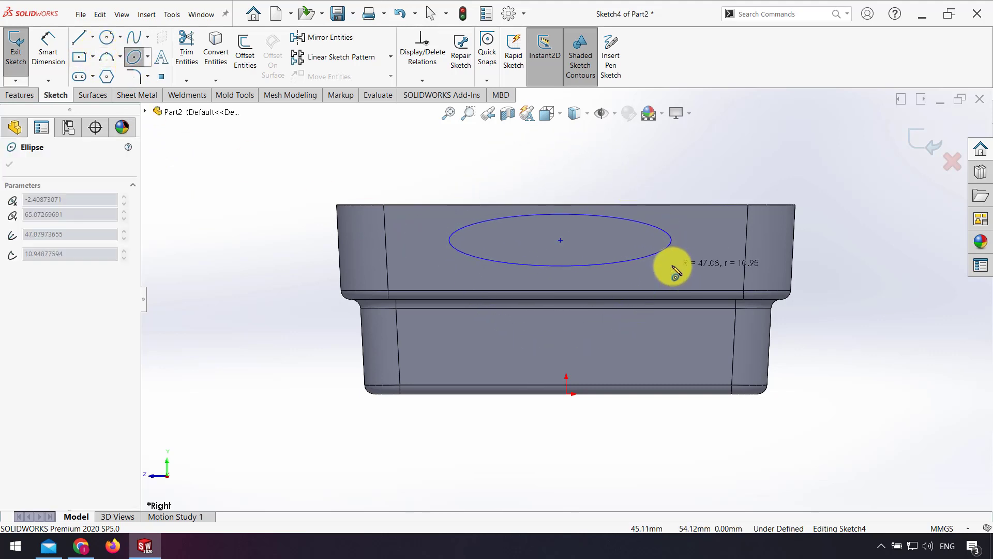
{"action": "left_click", "coordinate": [670, 267]}
{"action": "key", "text": "Escape"}
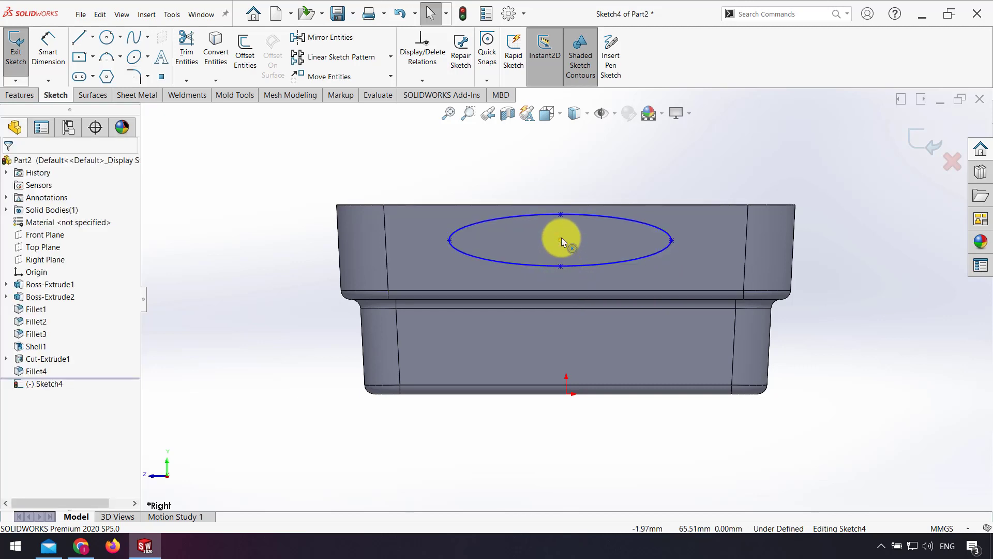
Make the ellipse centre Vertical with the origin and its axis ends Horizontal.
{"action": "left_click", "coordinate": [560, 240]}
{"action": "left_click", "coordinate": [566, 393], "text": "ctrl"}
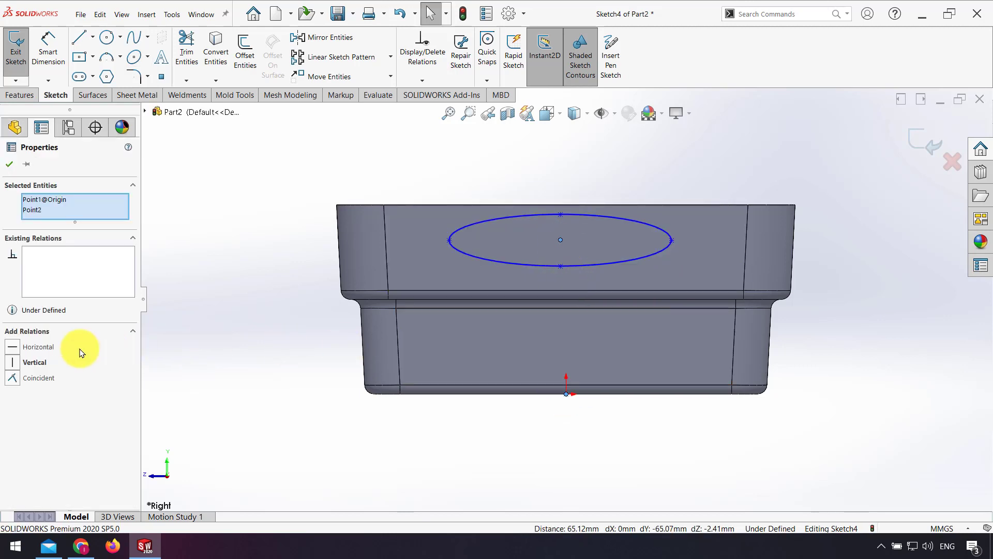
{"action": "left_click", "coordinate": [66, 366]}
{"action": "left_click", "coordinate": [271, 348]}
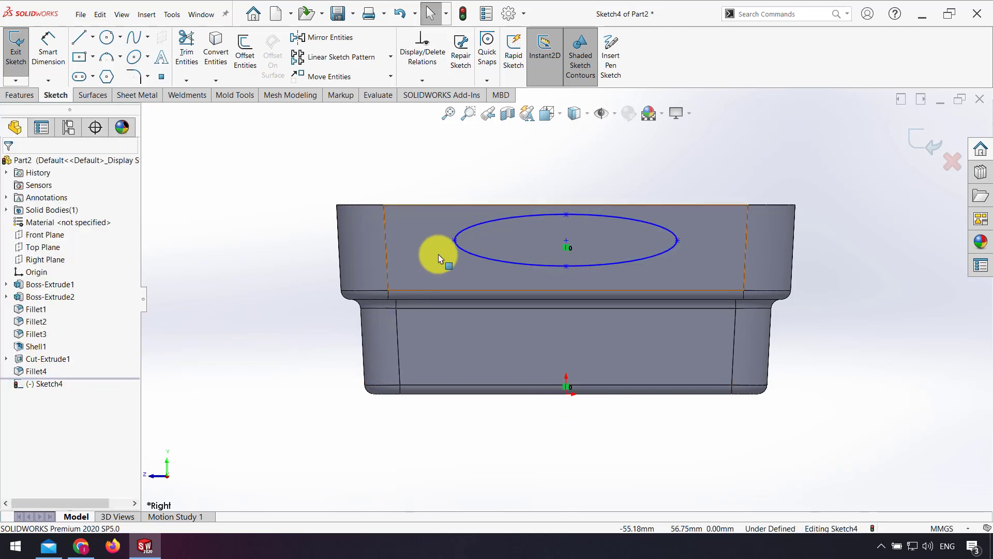
{"action": "left_click", "coordinate": [566, 240]}
{"action": "left_click", "coordinate": [566, 240], "text": "ctrl"}
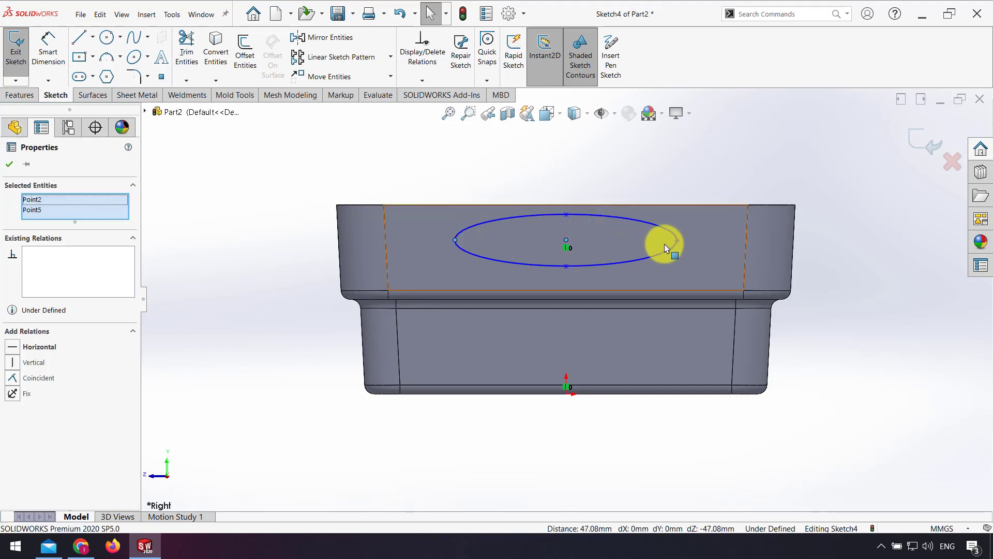
{"action": "left_click", "coordinate": [676, 240], "text": "ctrl"}
{"action": "left_click", "coordinate": [705, 195]}
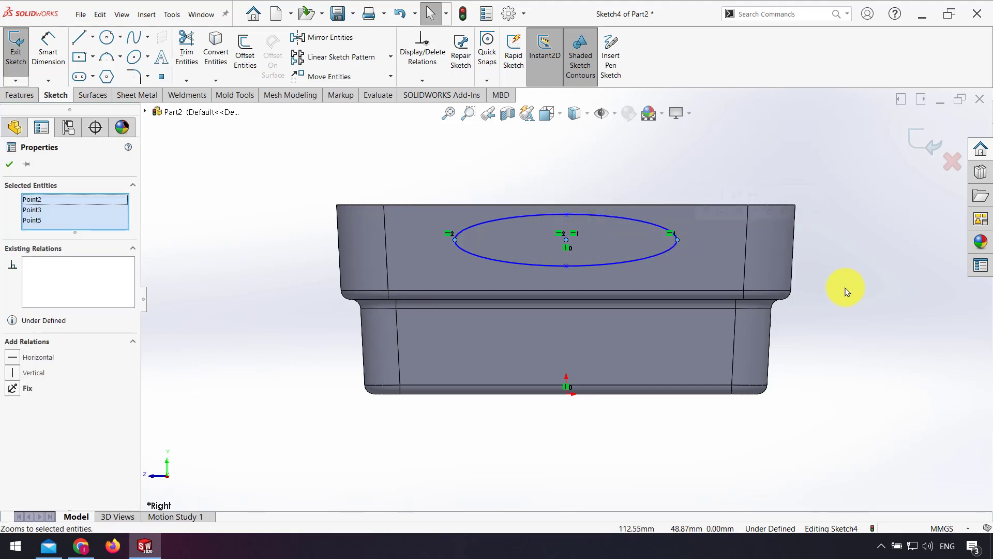
{"action": "left_click", "coordinate": [64, 59]}
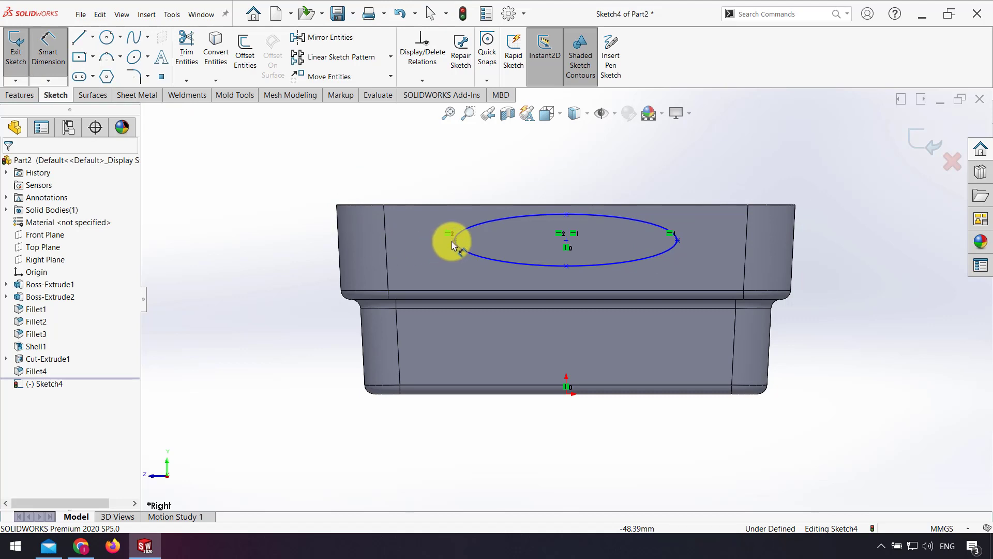
Dimension the ellipse 85 mm wide and 23 mm tall.
{"action": "left_click", "coordinate": [468, 240]}
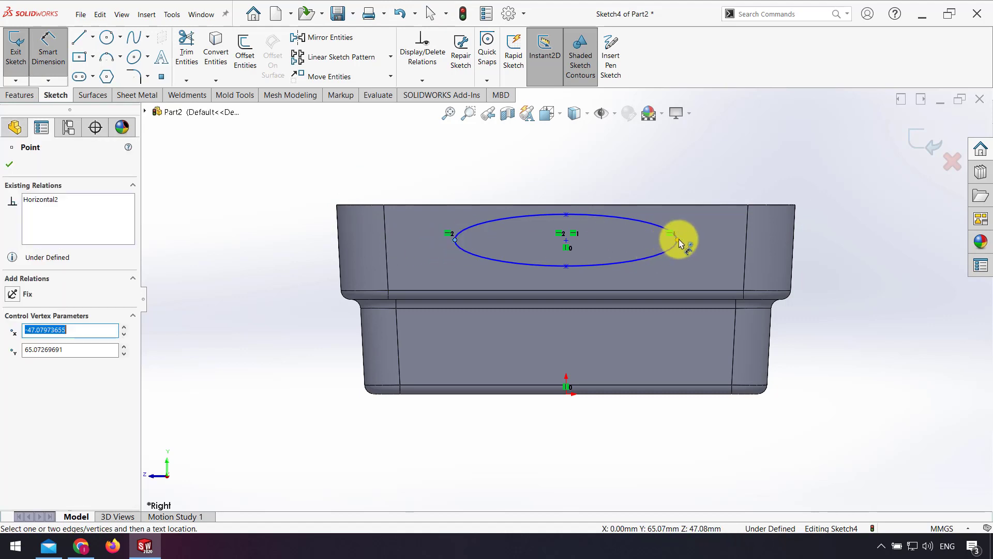
{"action": "left_click", "coordinate": [677, 239]}
{"action": "left_click", "coordinate": [545, 153]}
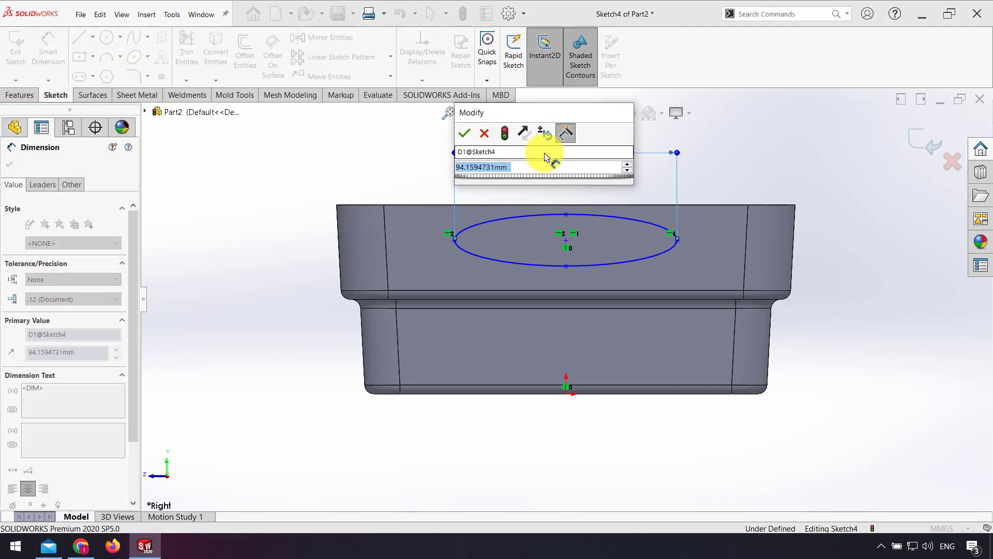
{"action": "type", "text": "85"}
{"action": "key", "text": "Return"}
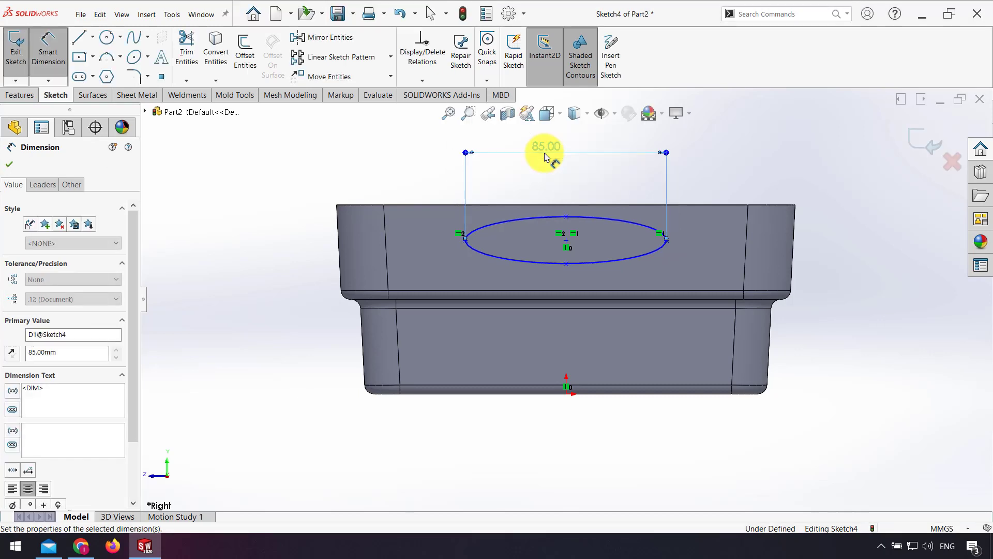
{"action": "key", "text": "f"}
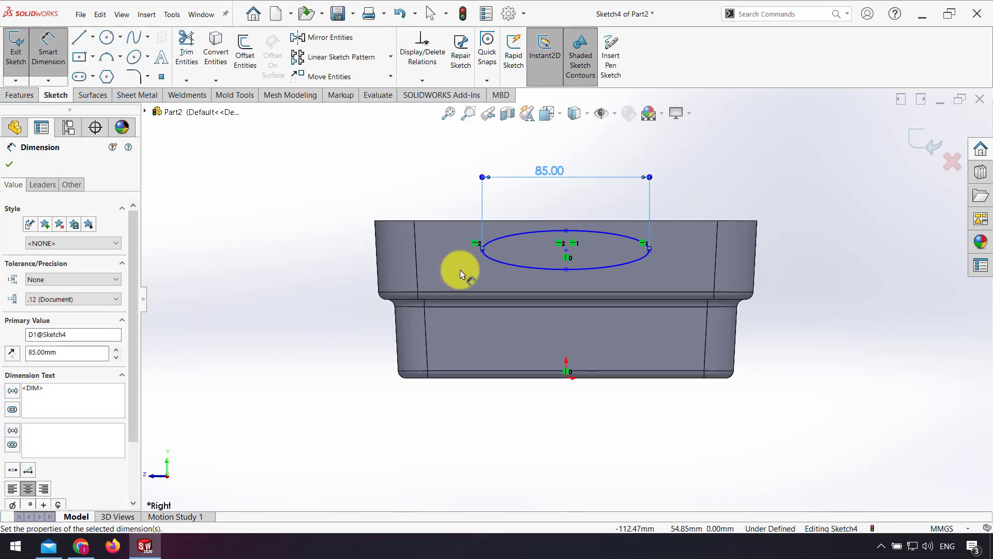
{"action": "left_click", "coordinate": [569, 234]}
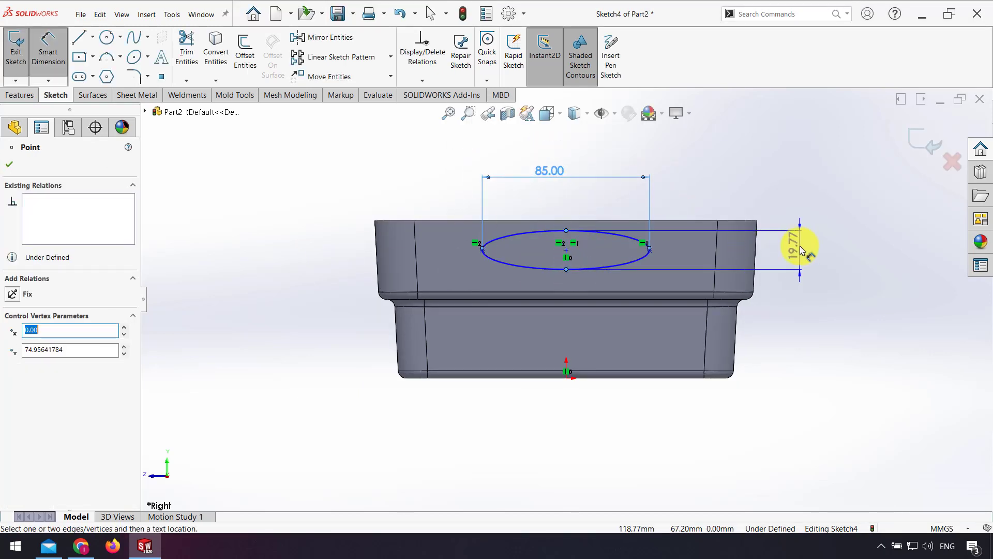
{"action": "left_click", "coordinate": [801, 249]}
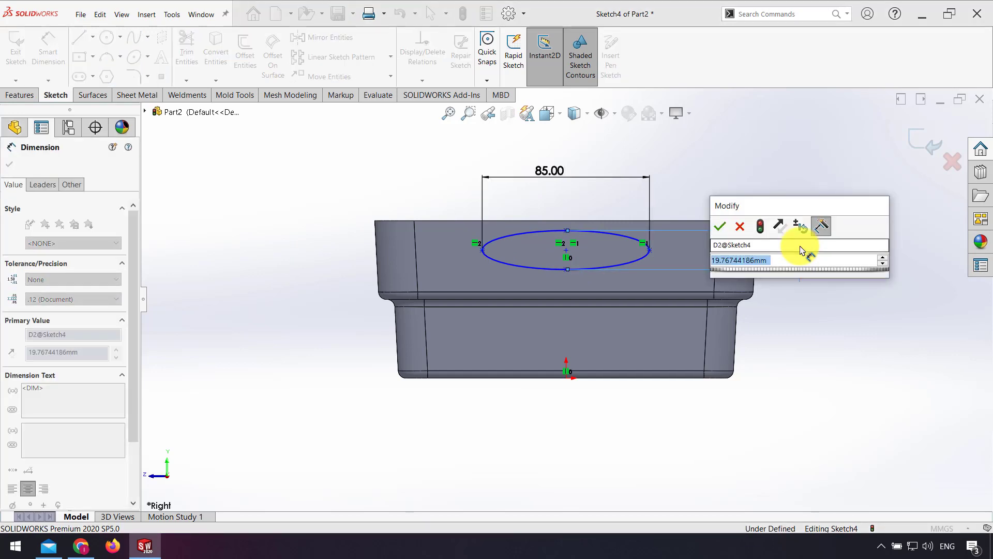
{"action": "key", "text": "Return"}
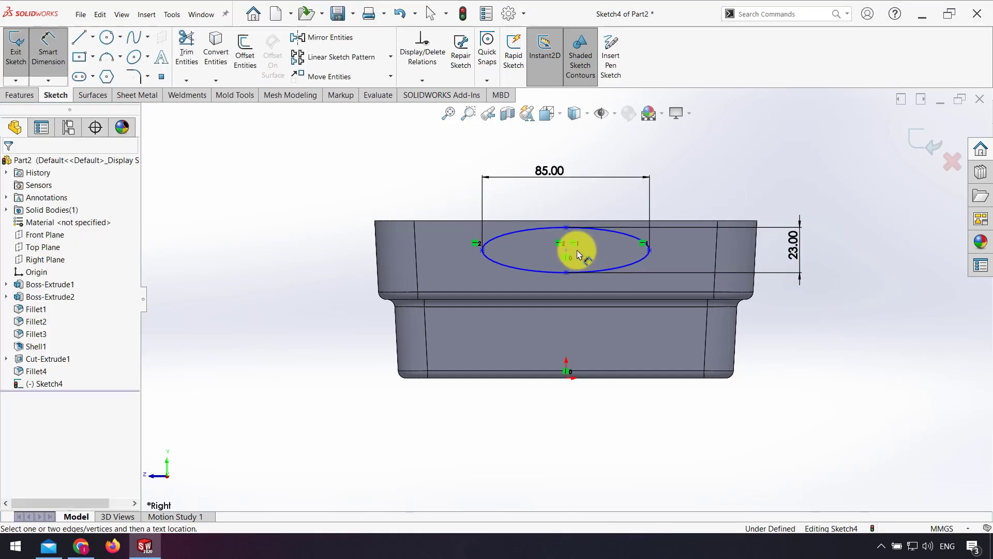
Dimension the ellipse centre 60 mm above the origin to fully define the sketch.
{"action": "left_click", "coordinate": [565, 250]}
{"action": "left_click", "coordinate": [566, 378]}
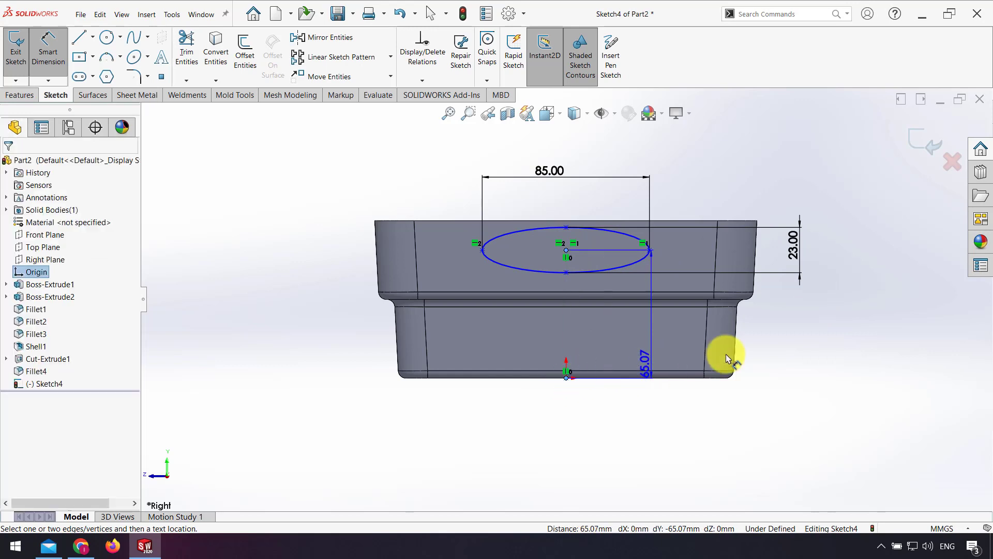
{"action": "left_click", "coordinate": [857, 332]}
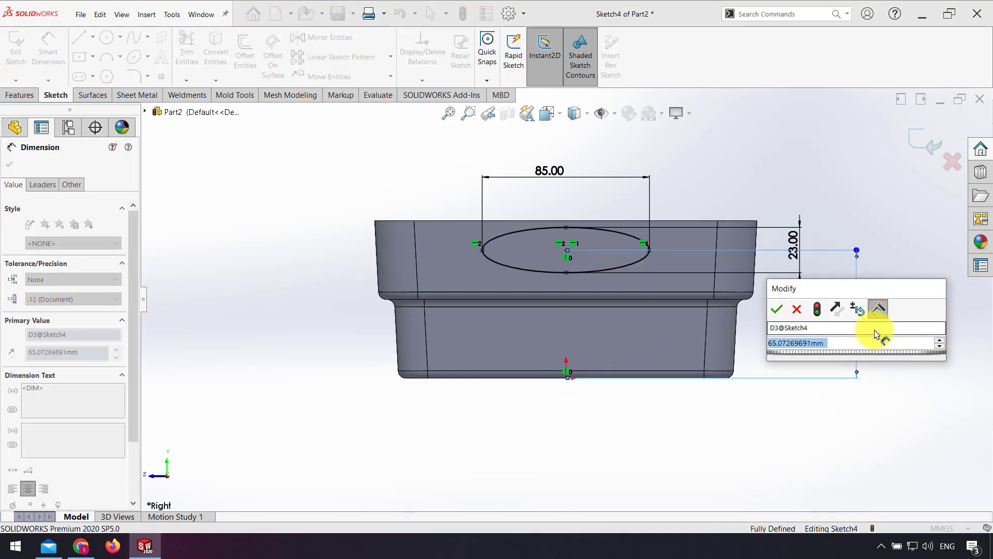
{"action": "type", "text": "60"}
{"action": "key", "text": "Return"}
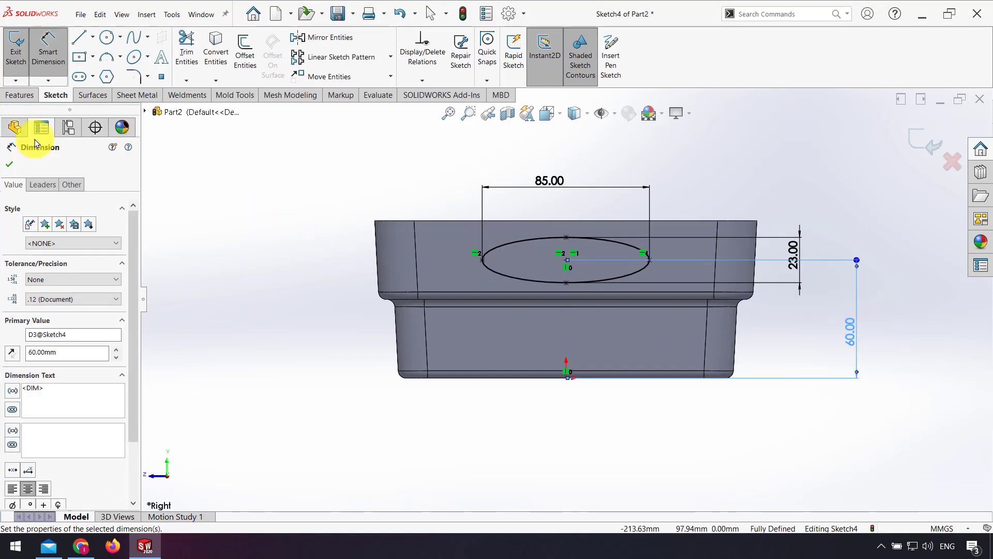
{"action": "left_click", "coordinate": [4, 97]}
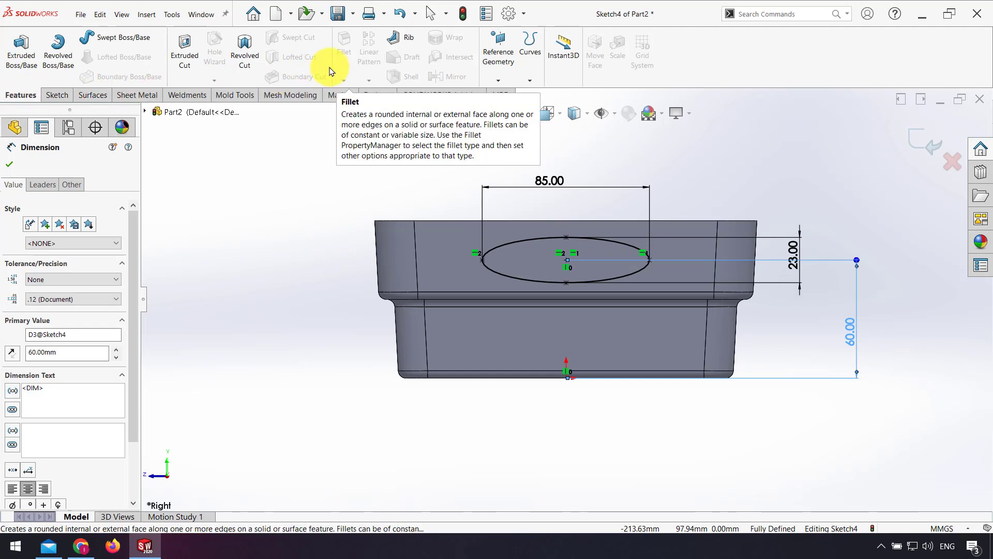
Extruded-cut the ellipse Through All - Both, then select the end wall face.
{"action": "left_click", "coordinate": [173, 64]}
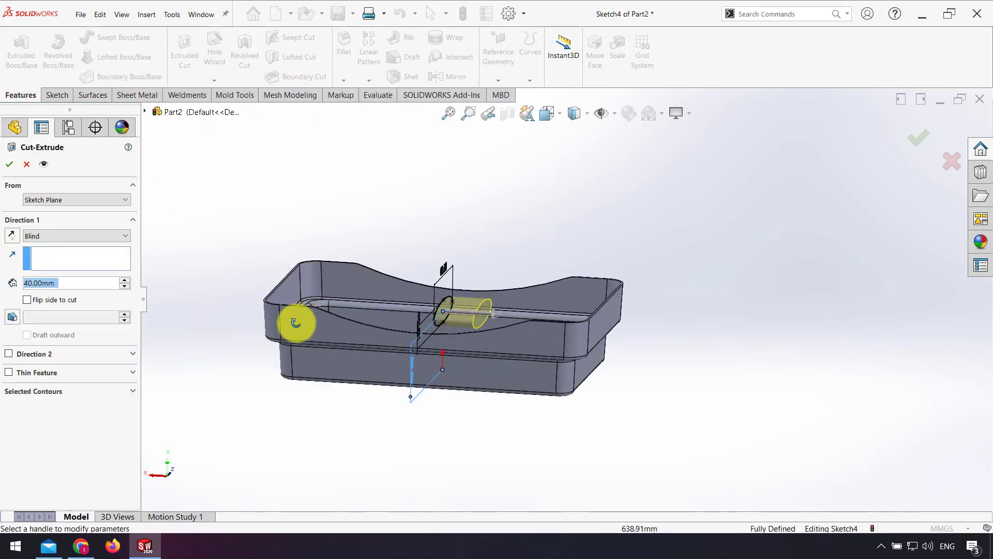
{"action": "left_click", "coordinate": [74, 236]}
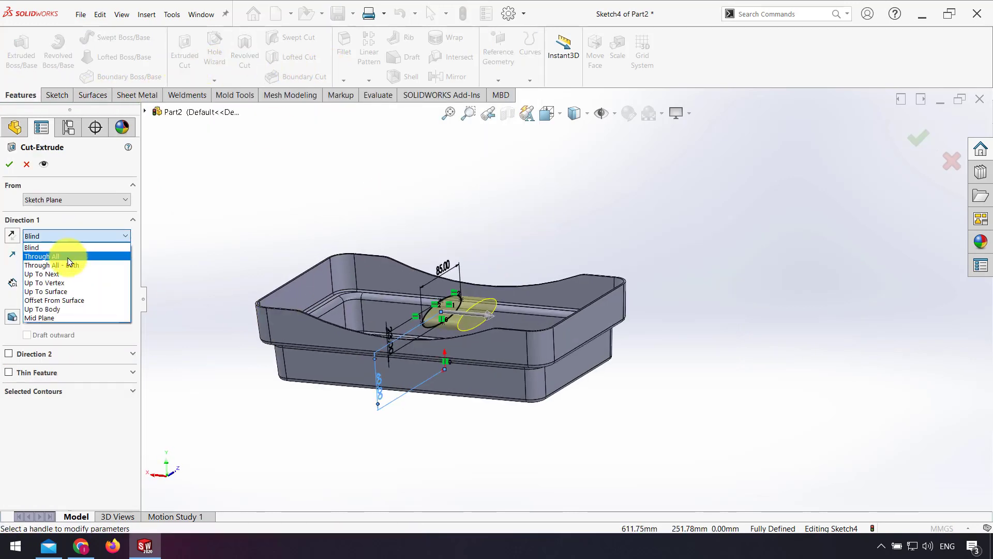
{"action": "left_click", "coordinate": [66, 265]}
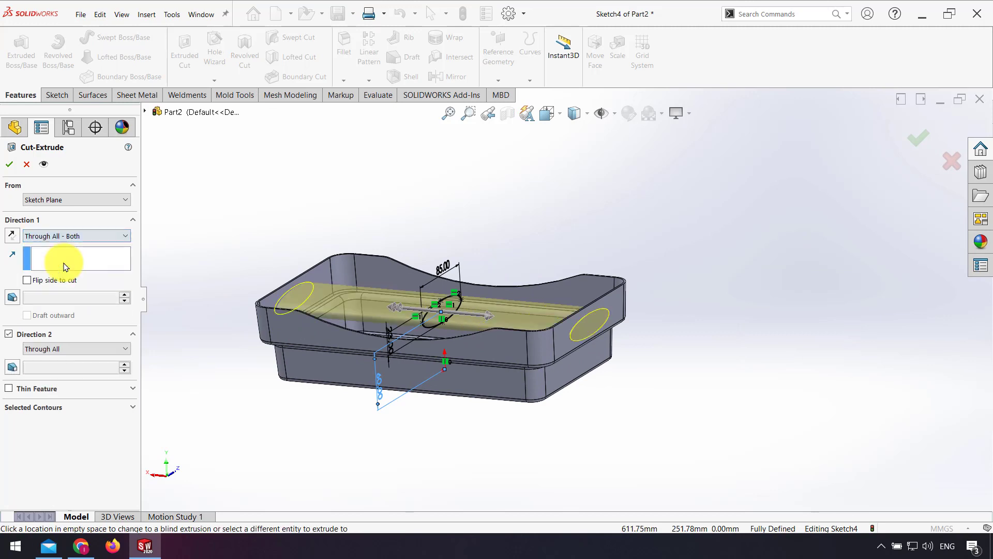
{"action": "left_click", "coordinate": [9, 165]}
{"action": "scroll", "coordinate": [528, 341], "scroll_direction": "down", "scroll_amount": 3}
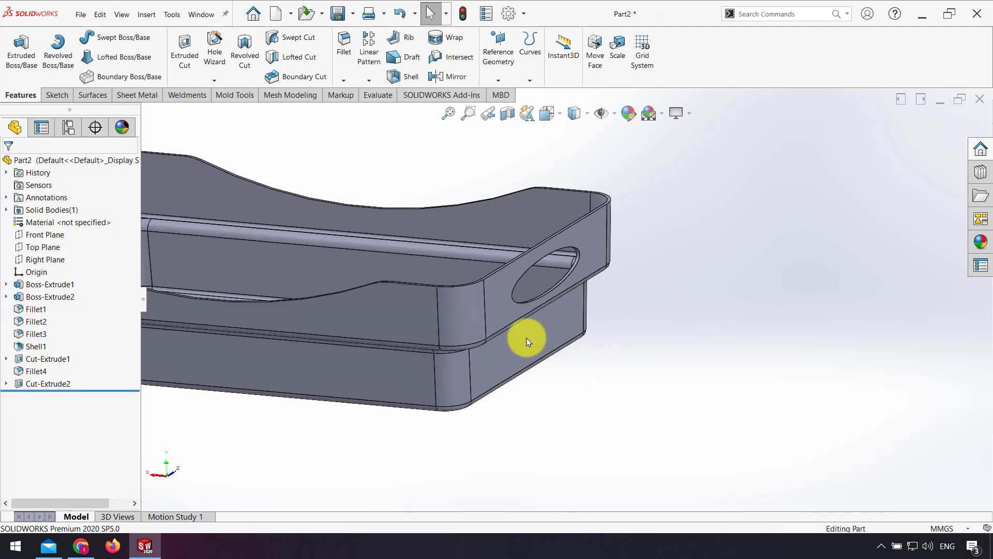
{"action": "left_click", "coordinate": [510, 310]}
Sketch on the end face: convert the hole edge and offset it 2 mm outward.
{"action": "left_click", "coordinate": [567, 267]}
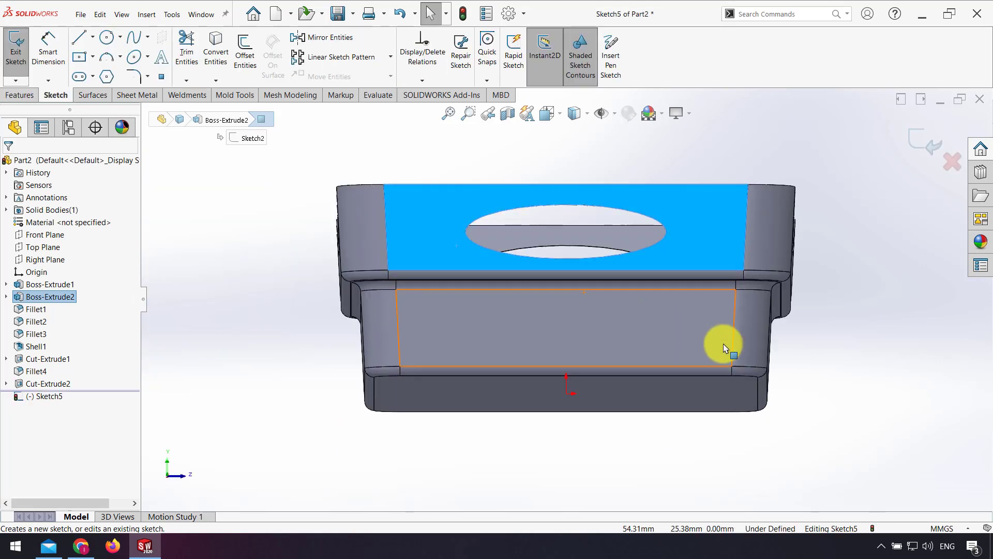
{"action": "mouse_move", "coordinate": [827, 344]}
{"action": "middle_mouse_down"}
{"action": "mouse_move", "coordinate": [538, 300]}
{"action": "mouse_move", "coordinate": [581, 300]}
{"action": "middle_mouse_up"}
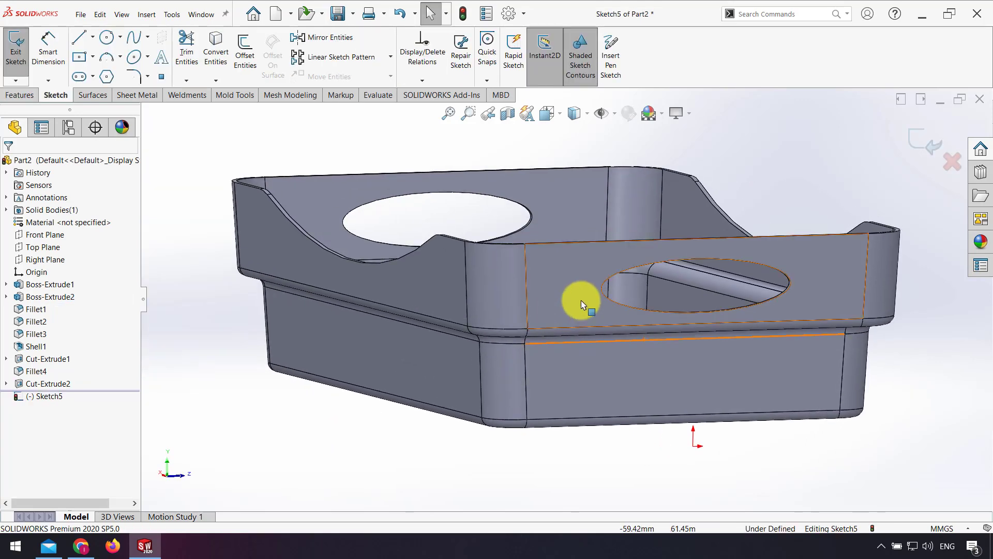
{"action": "left_click", "coordinate": [622, 269]}
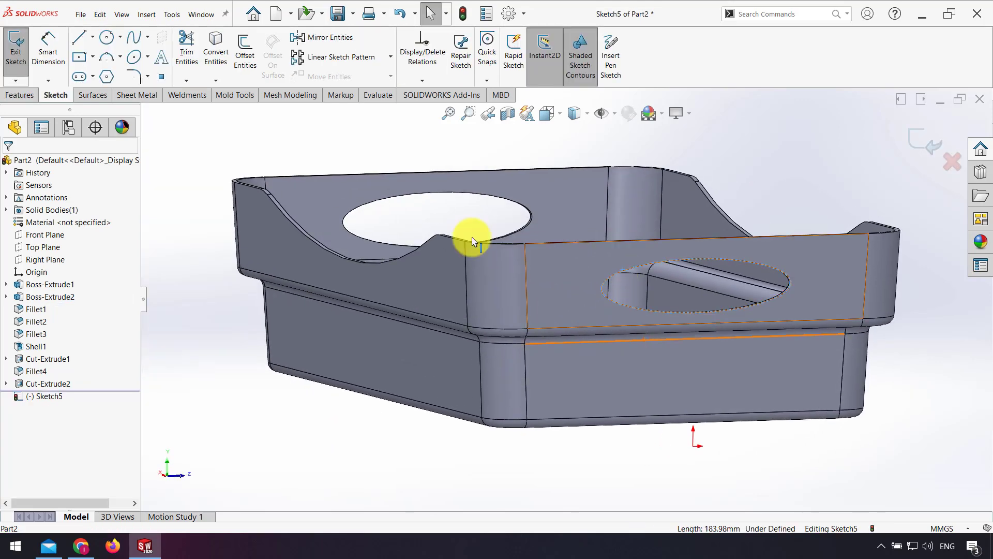
{"action": "left_click", "coordinate": [215, 50]}
{"action": "left_click", "coordinate": [251, 61]}
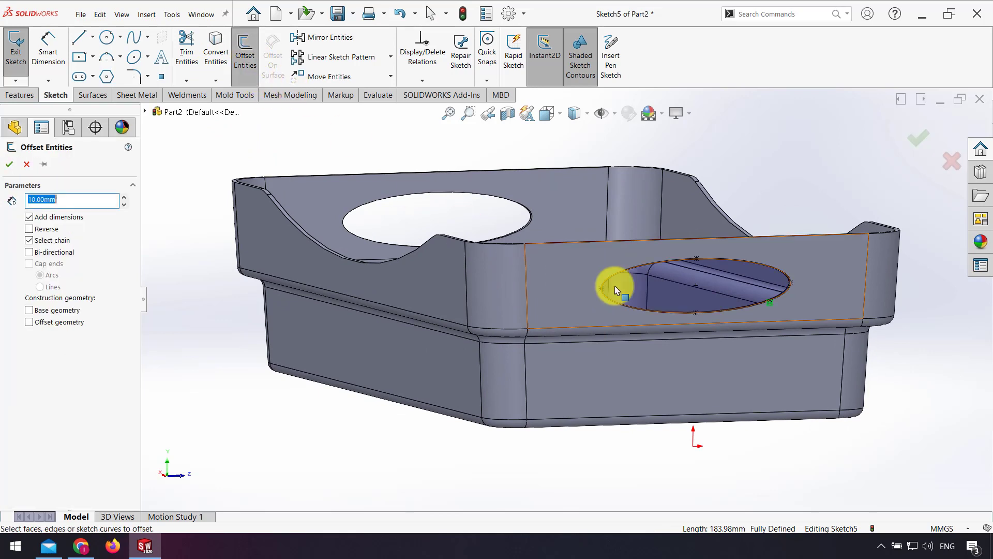
{"action": "left_click", "coordinate": [670, 265]}
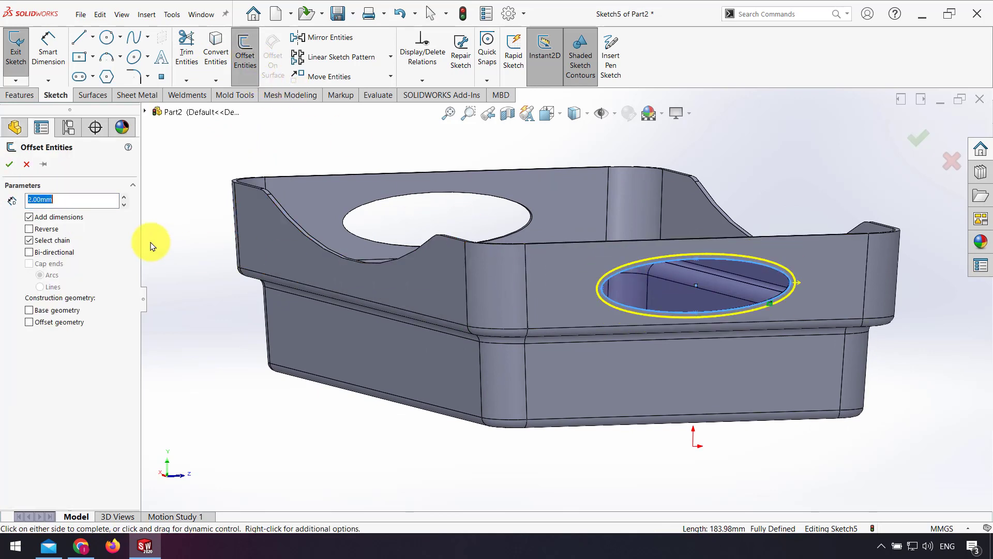
{"action": "left_click", "coordinate": [9, 164]}
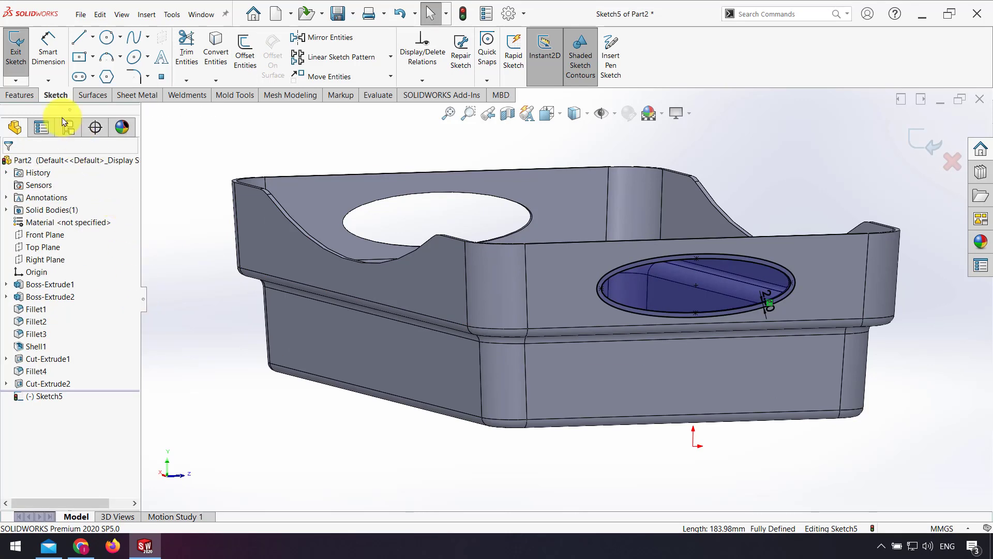
Extrude the ring between the two ellipses 2 mm as a raised rim.
{"action": "left_click", "coordinate": [31, 96]}
{"action": "left_click", "coordinate": [29, 71]}
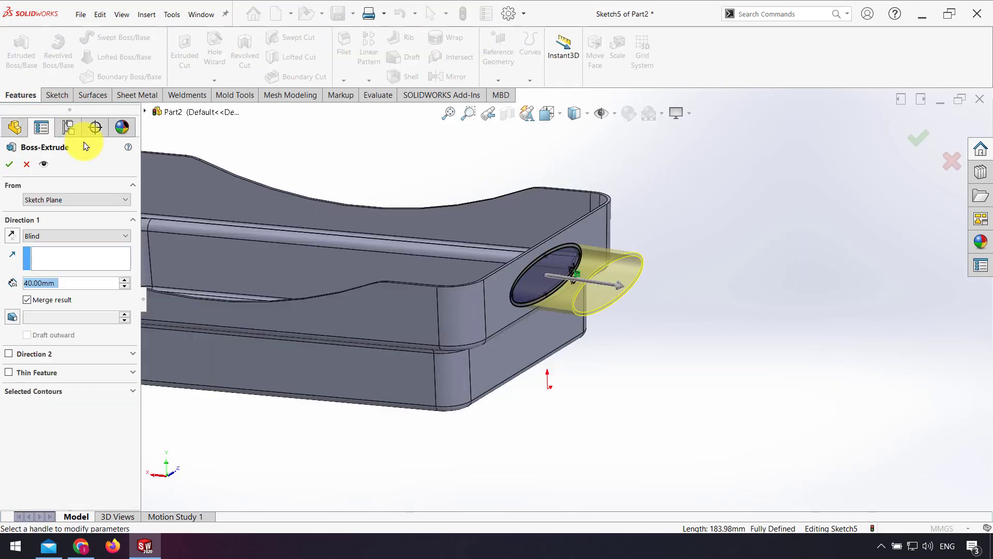
{"action": "type", "text": "2"}
{"action": "key", "text": "Return"}
{"action": "scroll", "coordinate": [632, 299], "scroll_direction": "down", "scroll_amount": 3}
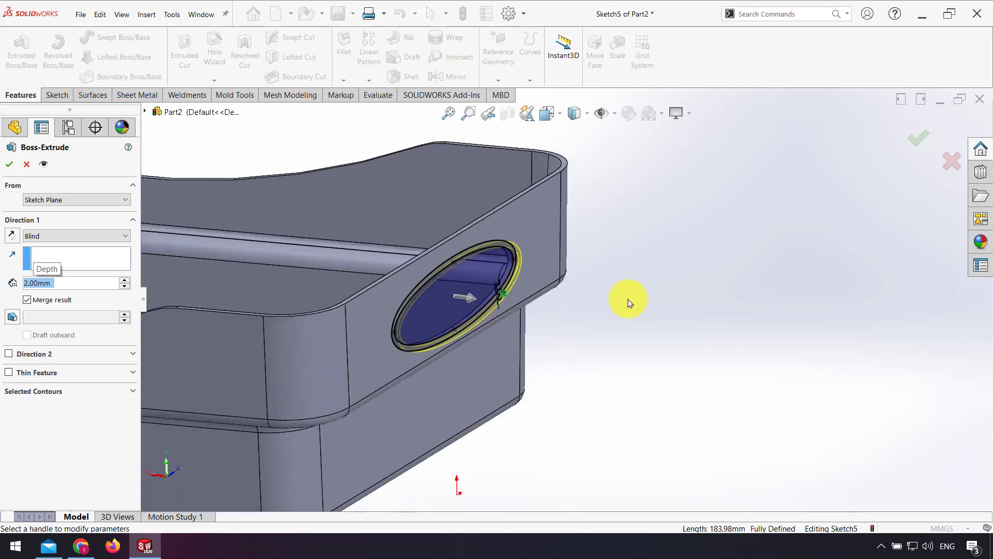
{"action": "scroll", "coordinate": [632, 299], "scroll_direction": "down", "scroll_amount": 2}
{"action": "left_click", "coordinate": [8, 164]}
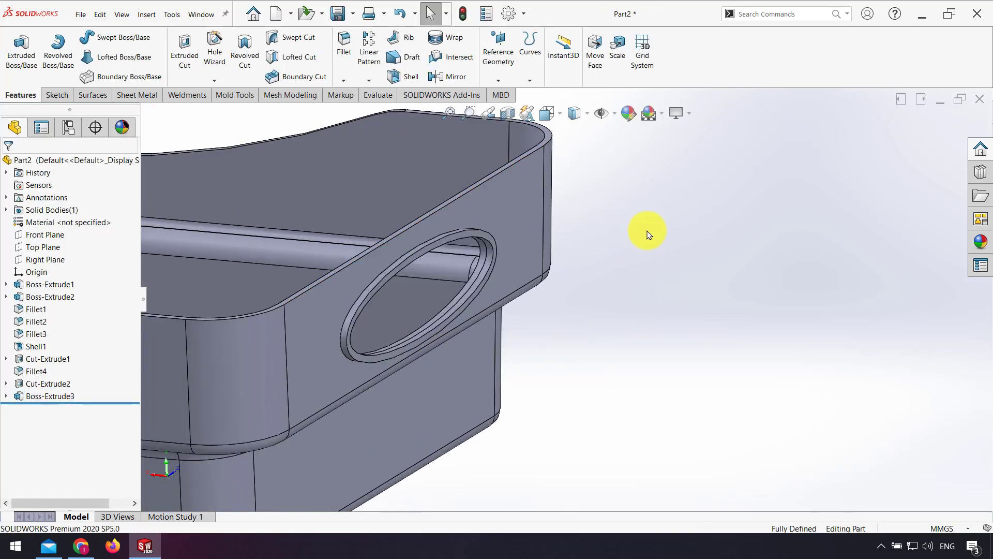
Fillet the rim's two edges with a 1 mm radius.
{"action": "left_click", "coordinate": [342, 44]}
{"action": "type", "text": "1"}
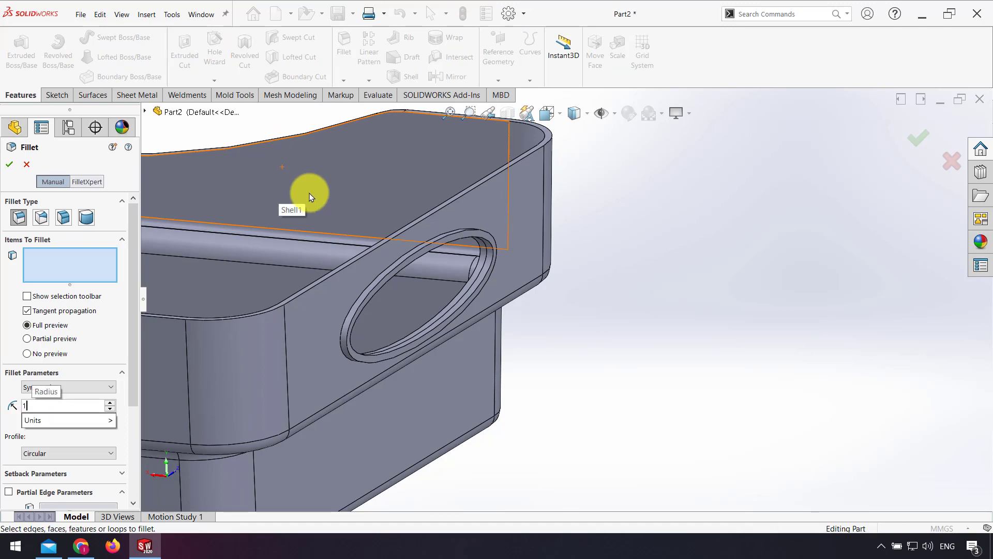
{"action": "left_click", "coordinate": [362, 302]}
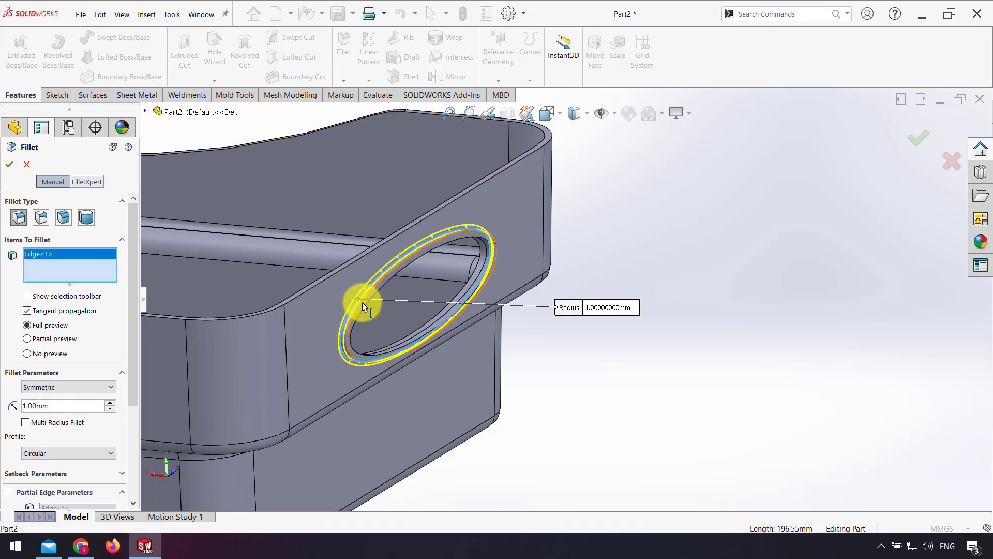
{"action": "left_click", "coordinate": [363, 305]}
{"action": "scroll", "coordinate": [364, 313], "scroll_direction": "down", "scroll_amount": 1}
{"action": "scroll", "coordinate": [388, 325], "scroll_direction": "down", "scroll_amount": 3}
{"action": "scroll", "coordinate": [404, 339], "scroll_direction": "down", "scroll_amount": 3}
{"action": "middle_click_drag", "start_coordinate": [397, 339], "coordinate": [431, 340]}
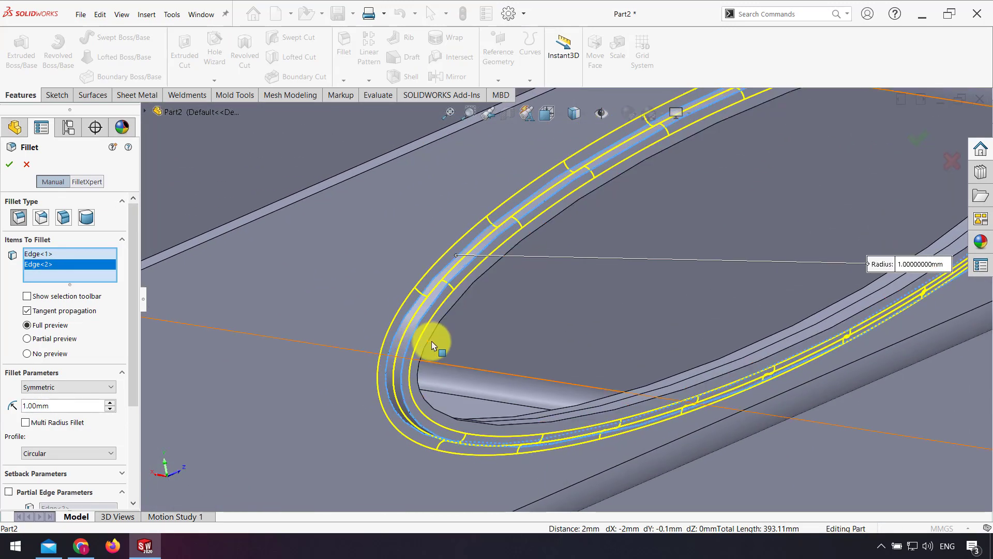
{"action": "left_click", "coordinate": [432, 336]}
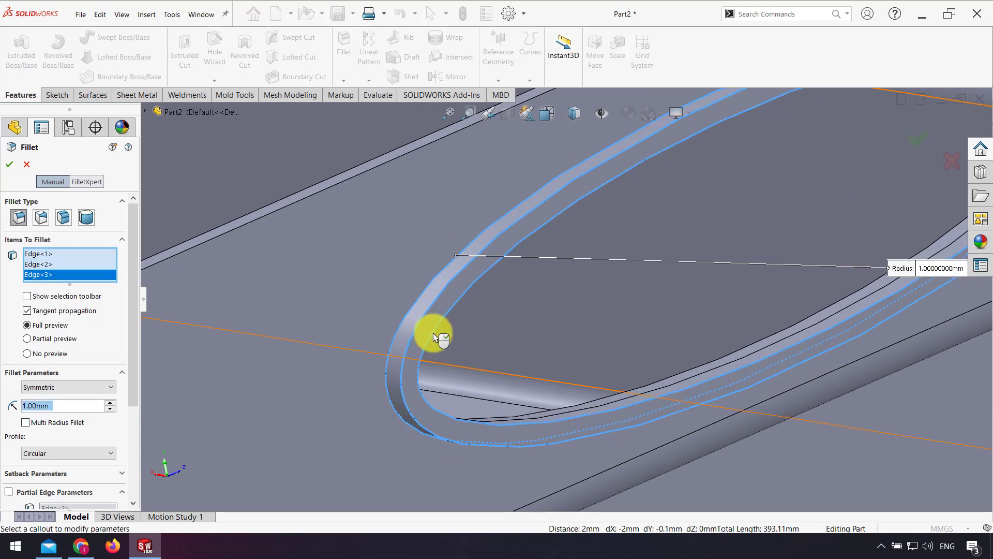
{"action": "right_click", "coordinate": [43, 281]}
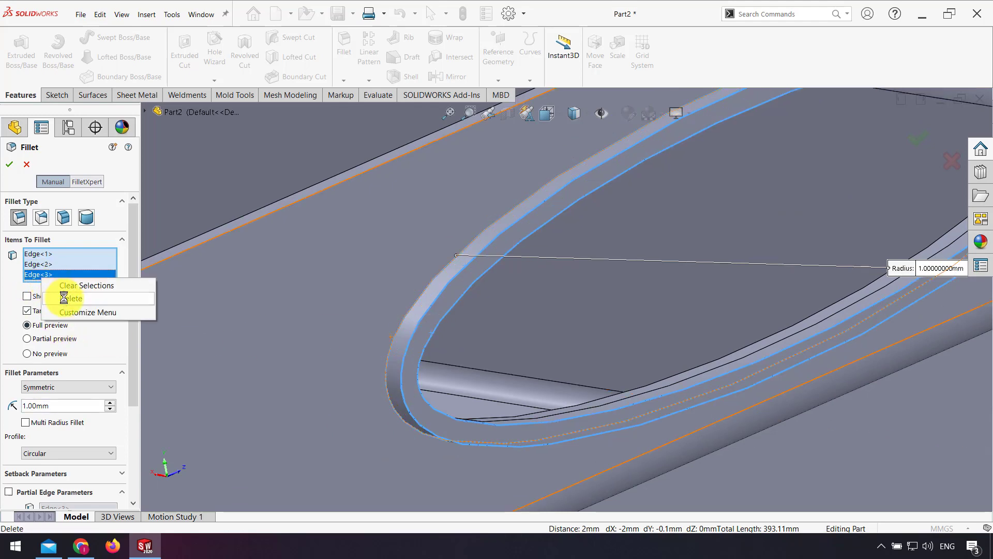
{"action": "left_click", "coordinate": [64, 297]}
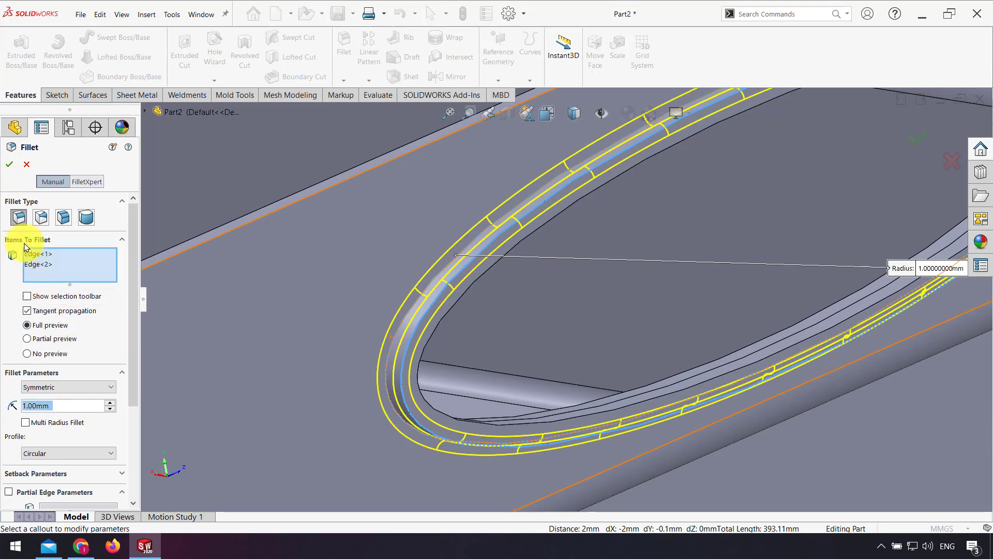
{"action": "left_click", "coordinate": [9, 165]}
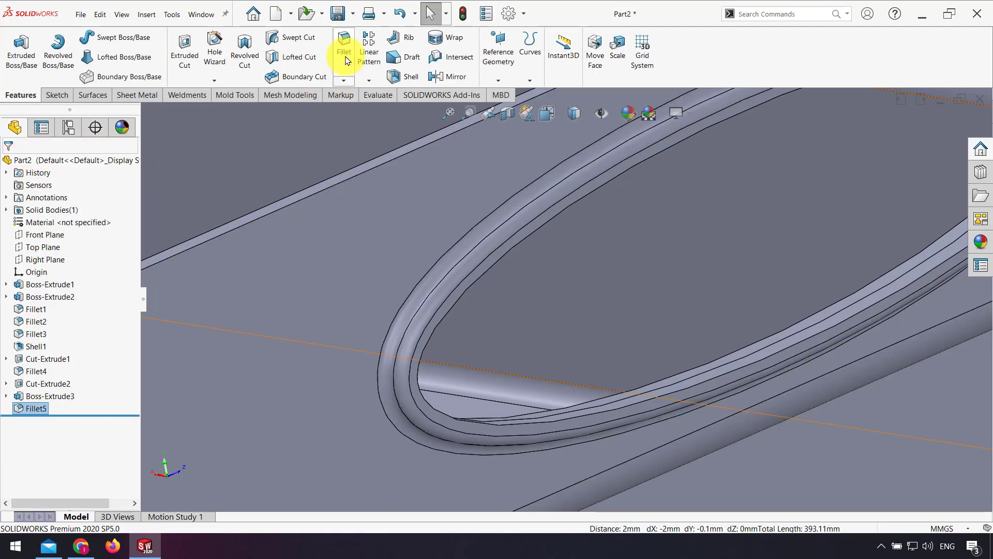
Fillet the hole's two inner edges with a 0.5 mm radius.
{"action": "left_click", "coordinate": [346, 60]}
{"action": "type", "text": "0.5"}
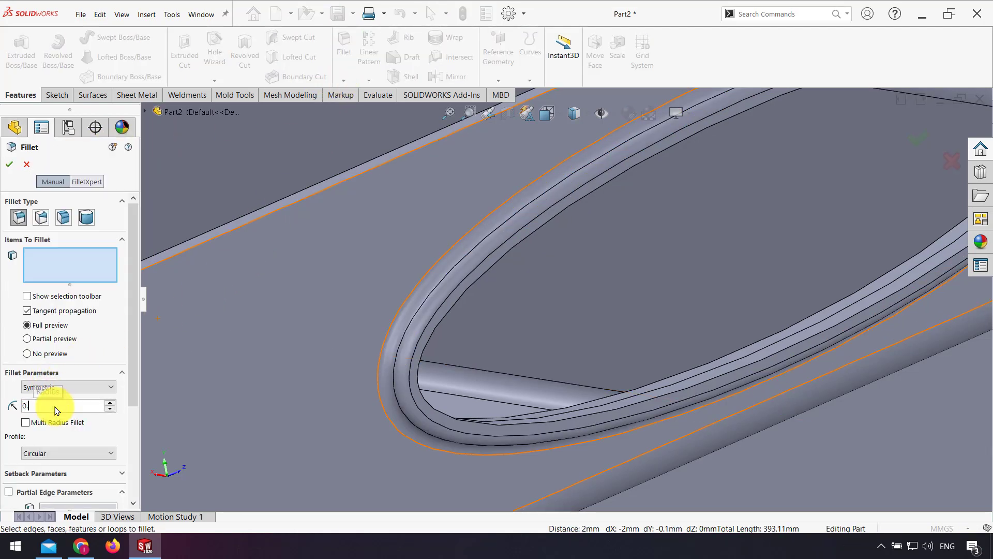
{"action": "left_click", "coordinate": [427, 341]}
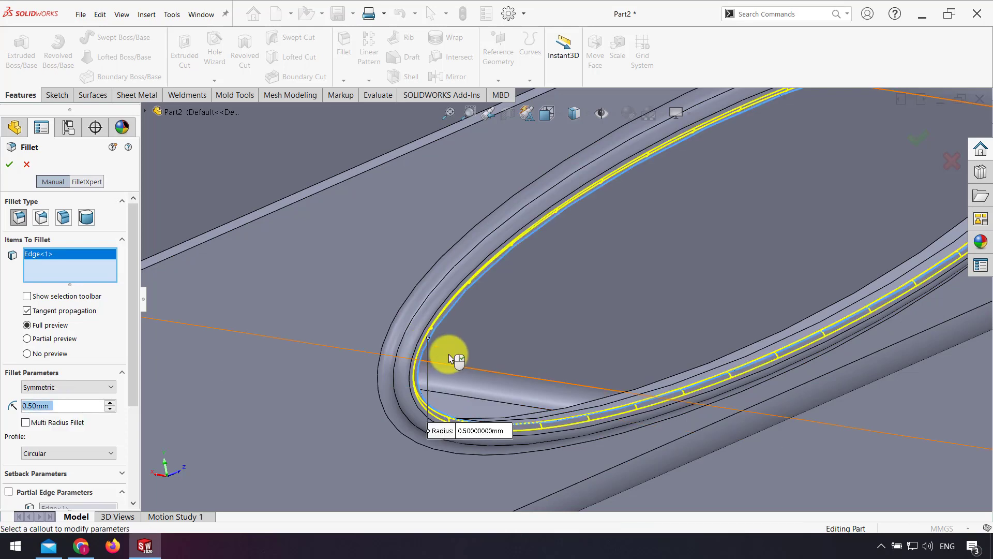
{"action": "mouse_move", "coordinate": [444, 355]}
{"action": "middle_mouse_down"}
{"action": "mouse_move", "coordinate": [394, 365]}
{"action": "mouse_move", "coordinate": [329, 337]}
{"action": "mouse_move", "coordinate": [357, 356]}
{"action": "middle_mouse_up"}
{"action": "scroll", "coordinate": [360, 336], "scroll_direction": "down", "scroll_amount": 5}
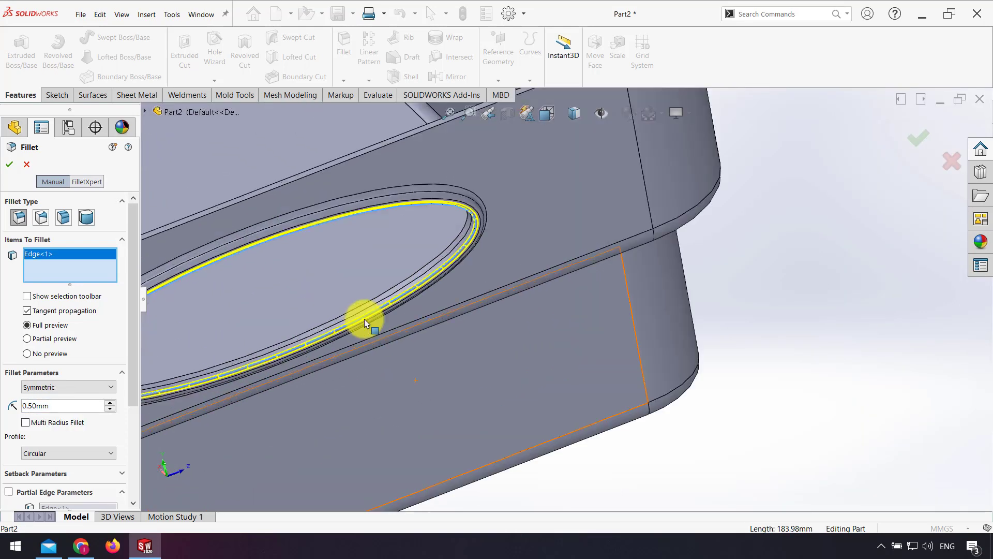
{"action": "scroll", "coordinate": [372, 314], "scroll_direction": "down", "scroll_amount": 5}
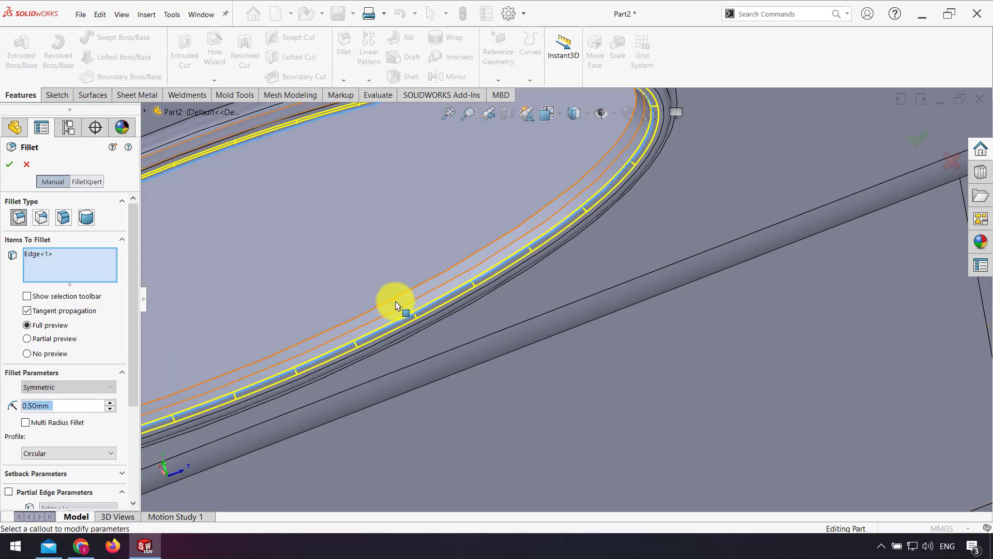
{"action": "mouse_move", "coordinate": [394, 301]}
{"action": "middle_mouse_down"}
{"action": "mouse_move", "coordinate": [470, 295]}
{"action": "mouse_move", "coordinate": [410, 322]}
{"action": "mouse_move", "coordinate": [366, 288]}
{"action": "middle_mouse_up"}
{"action": "left_click", "coordinate": [387, 327]}
{"action": "scroll", "coordinate": [388, 328], "scroll_direction": "up", "scroll_amount": 5}
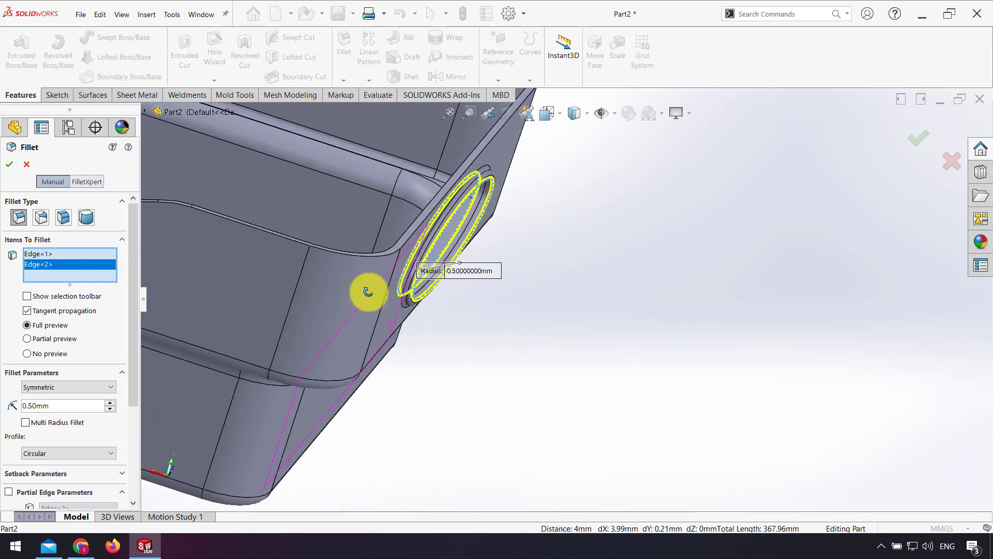
{"action": "left_click", "coordinate": [6, 166]}
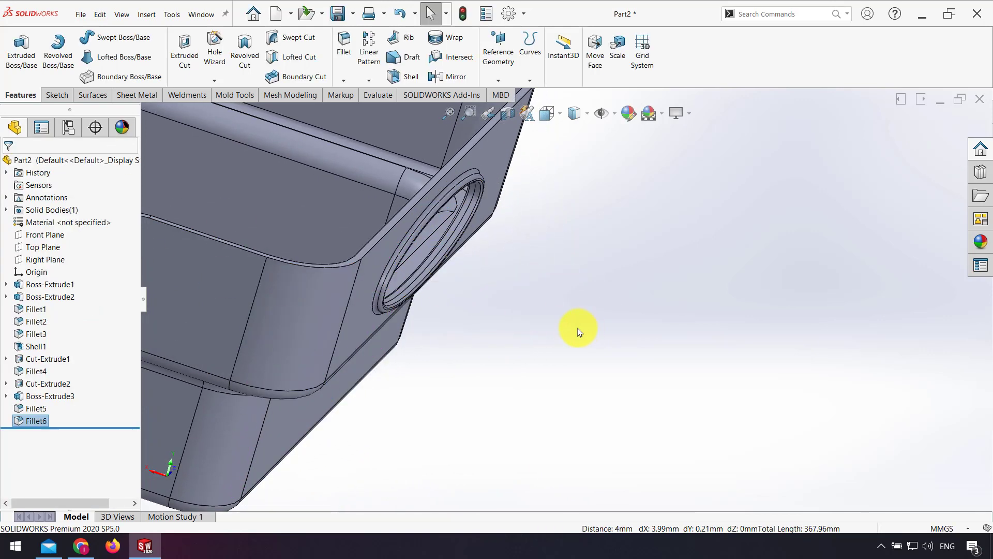
{"action": "mouse_move", "coordinate": [576, 330]}
{"action": "middle_mouse_down"}
{"action": "mouse_move", "coordinate": [325, 242]}
{"action": "mouse_move", "coordinate": [355, 275]}
{"action": "mouse_move", "coordinate": [335, 272]}
{"action": "middle_mouse_up"}
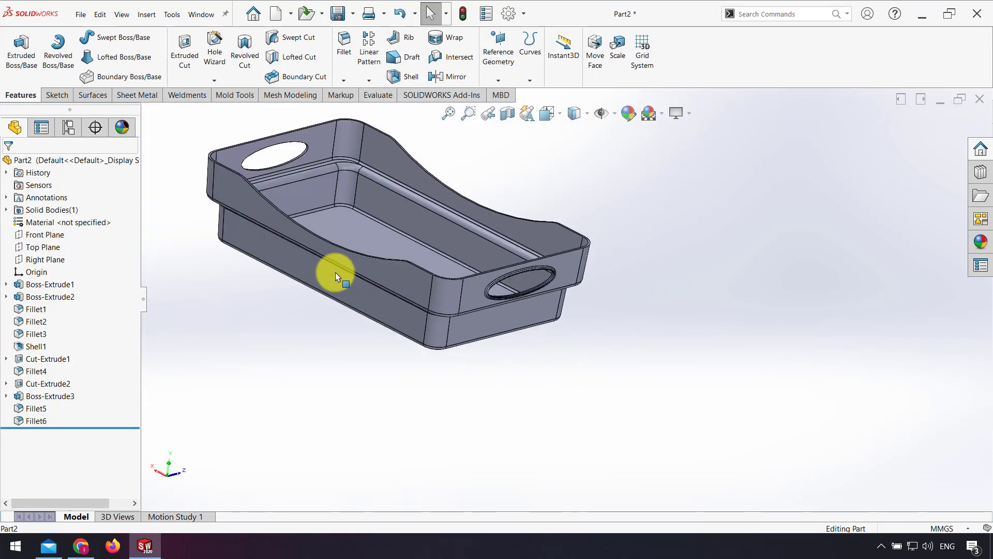
Mirror the Boss-Extrude3 rim about the Right Plane onto the opposite tray end.
{"action": "middle_click_drag", "start_coordinate": [298, 339], "coordinate": [97, 388]}
{"action": "left_click", "coordinate": [42, 413]}
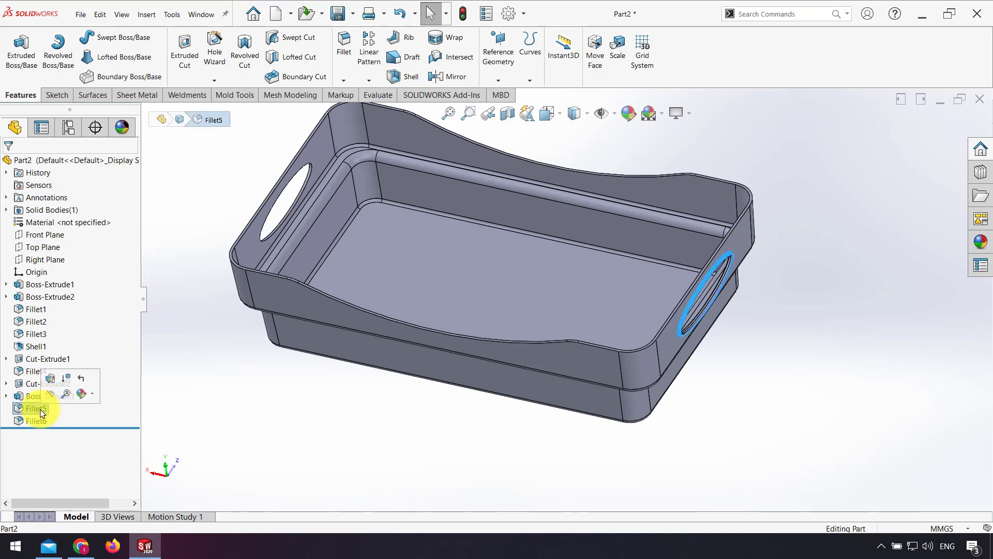
{"action": "left_click", "coordinate": [166, 244]}
{"action": "left_click", "coordinate": [448, 77]}
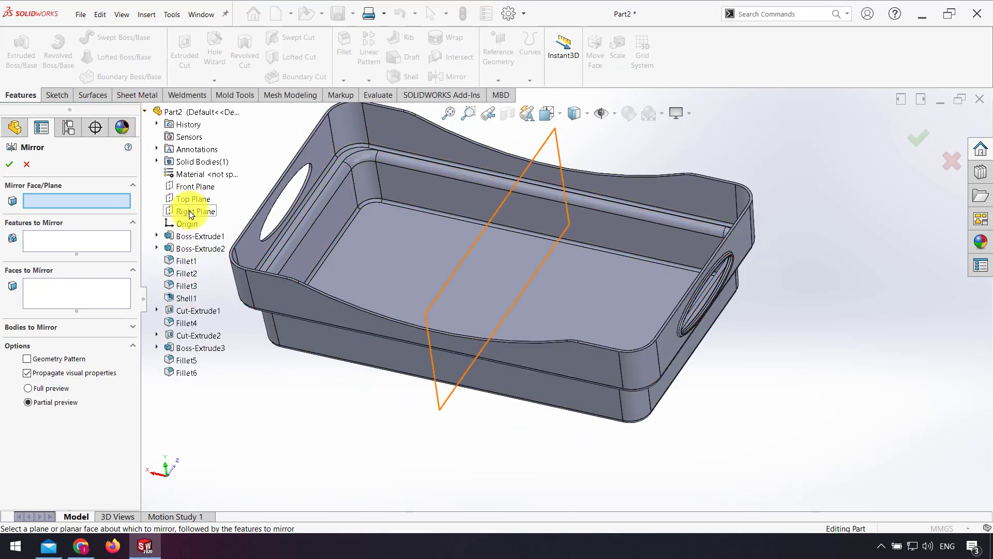
{"action": "left_click", "coordinate": [191, 212]}
{"action": "left_click", "coordinate": [184, 347]}
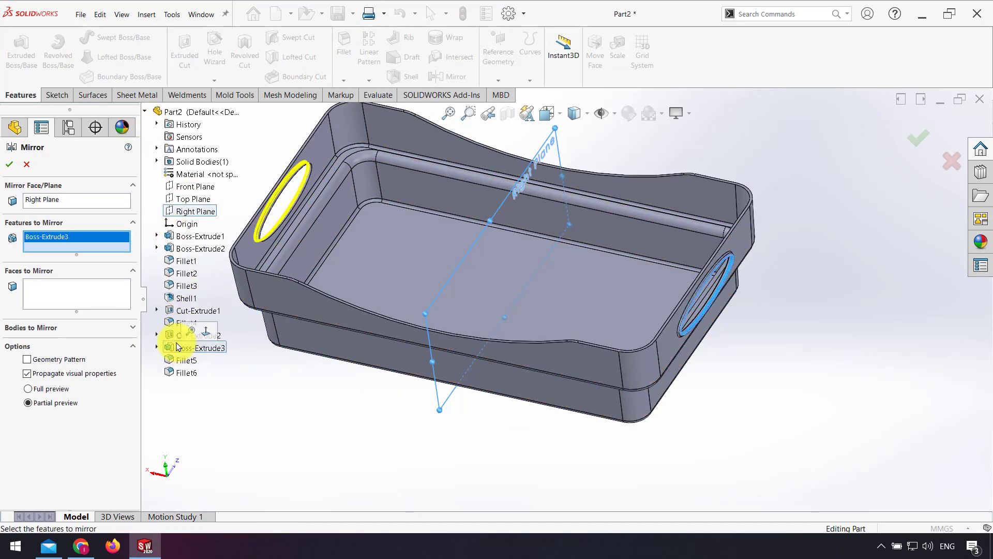
{"action": "left_click", "coordinate": [11, 165]}
{"action": "middle_click_drag", "start_coordinate": [272, 336], "coordinate": [281, 251]}
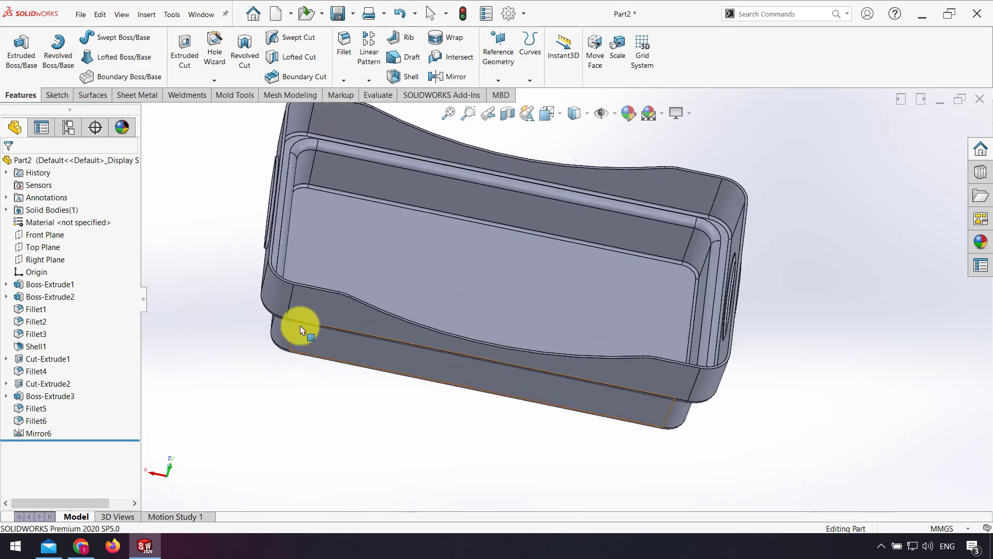
{"action": "scroll", "coordinate": [281, 250], "scroll_direction": "down", "scroll_amount": 1}
{"action": "left_click", "coordinate": [91, 94]}
Fillet two edges around the mirrored handle hole with a 1 mm radius.
{"action": "left_click", "coordinate": [333, 75]}
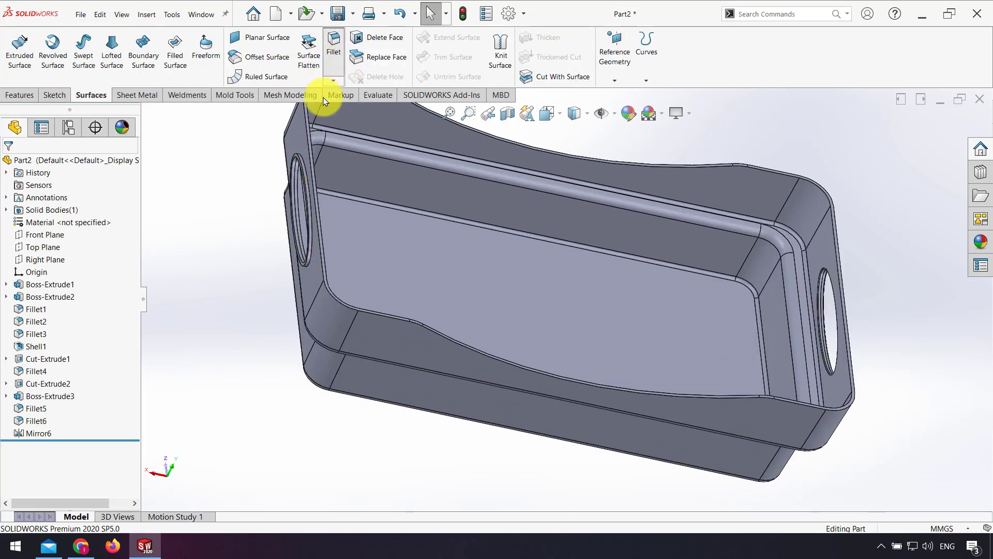
{"action": "left_click", "coordinate": [26, 164]}
{"action": "left_click", "coordinate": [19, 95]}
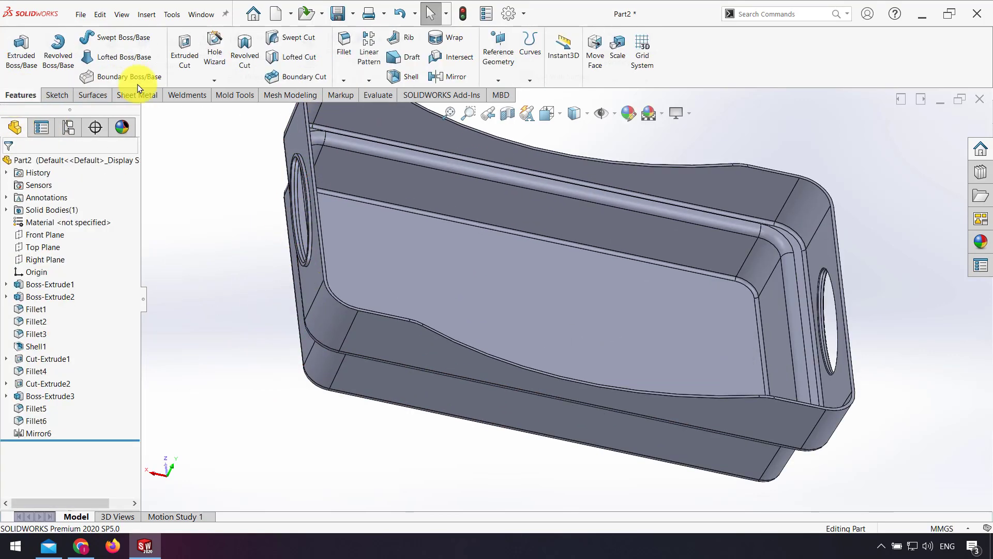
{"action": "key", "text": "Return"}
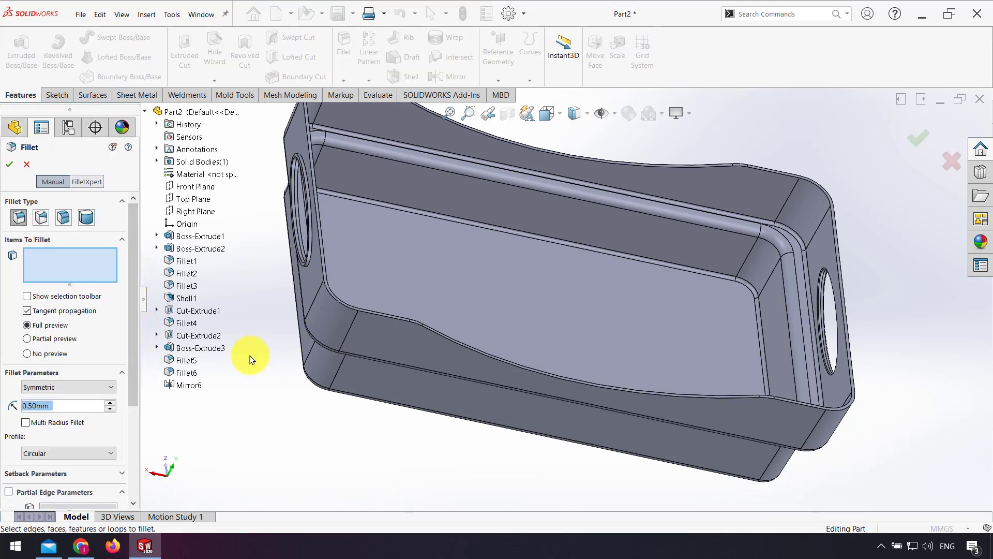
{"action": "type", "text": "1"}
{"action": "scroll", "coordinate": [322, 254], "scroll_direction": "down", "scroll_amount": 5}
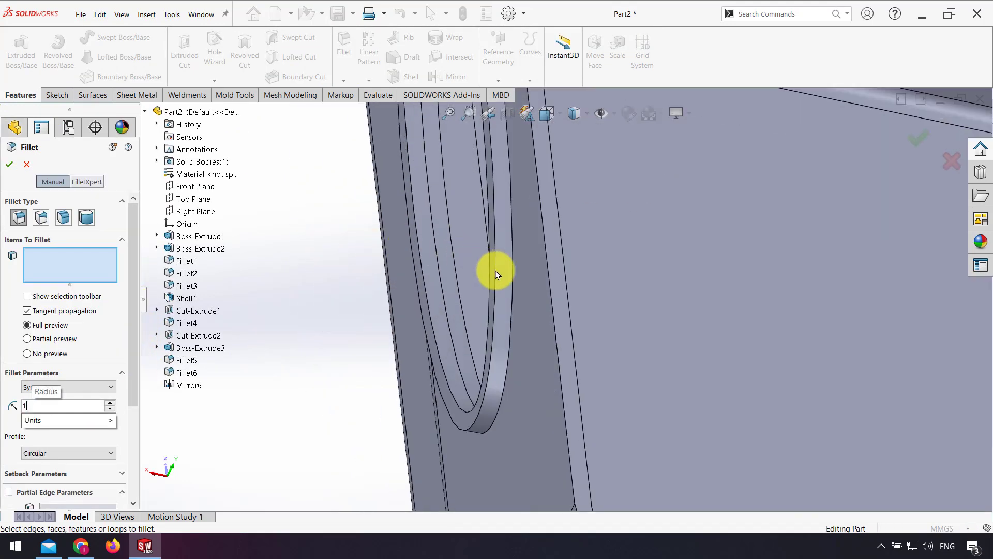
{"action": "left_click", "coordinate": [495, 274]}
{"action": "left_click", "coordinate": [463, 269]}
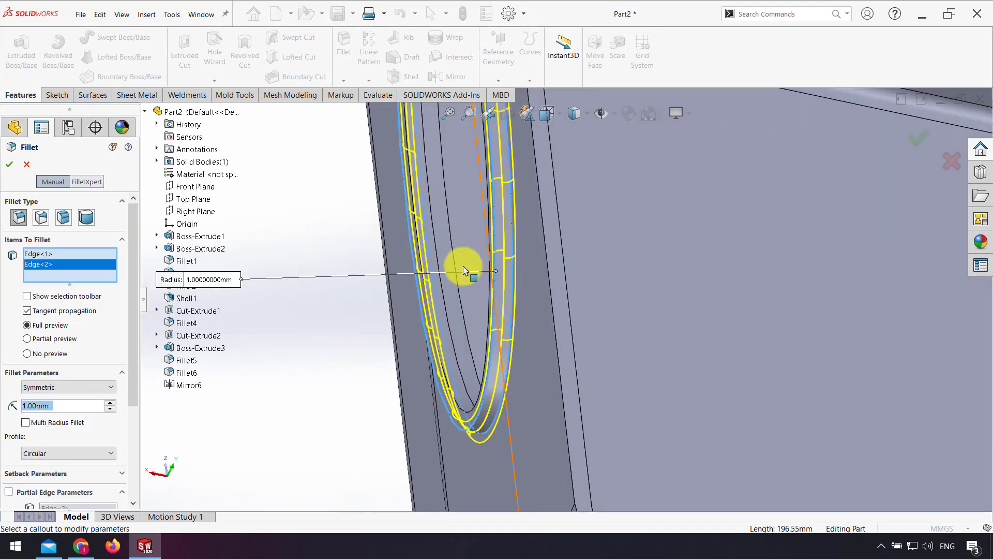
{"action": "left_click", "coordinate": [8, 167]}
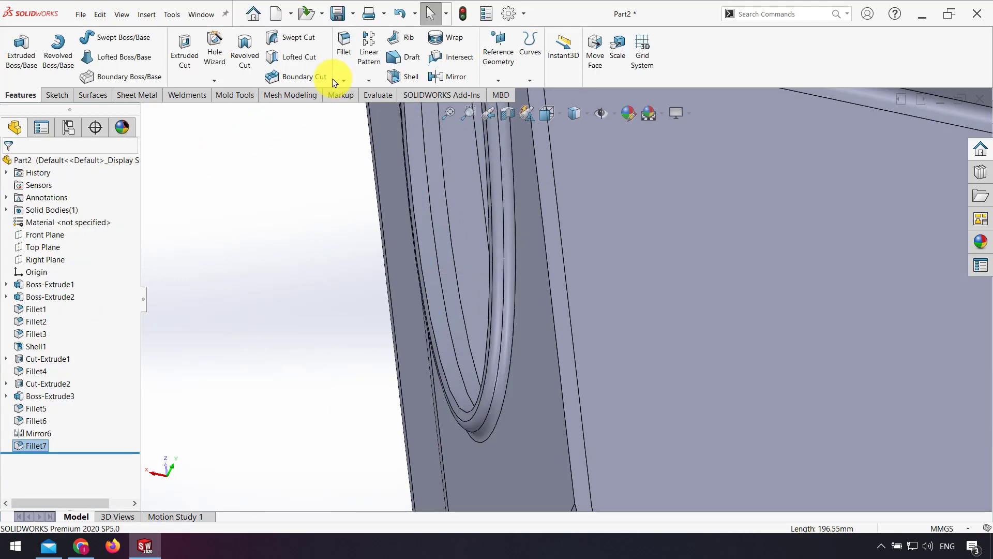
Fillet the hole's two edge loops with a 0.5 mm radius.
{"action": "left_click", "coordinate": [337, 64]}
{"action": "type", "text": "0.5"}
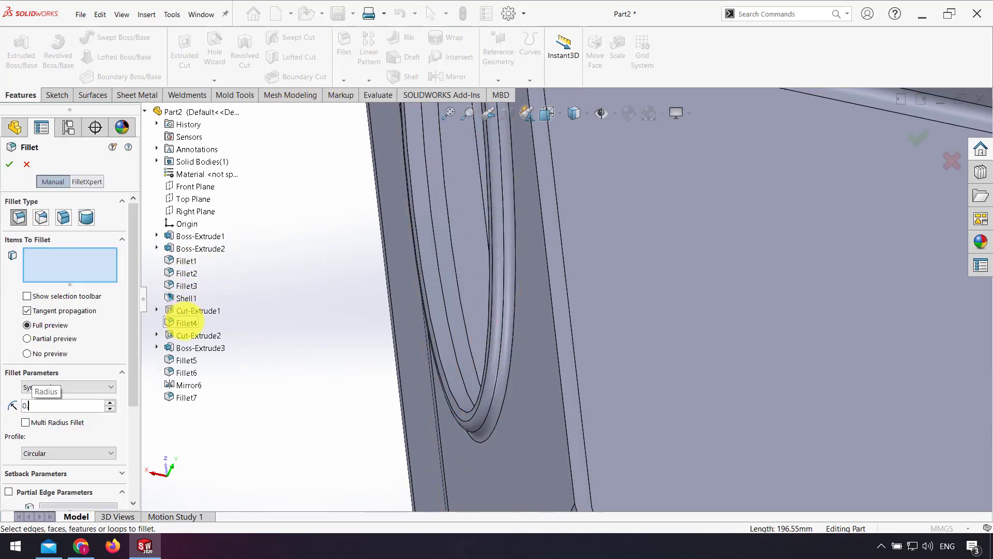
{"action": "left_click", "coordinate": [466, 410]}
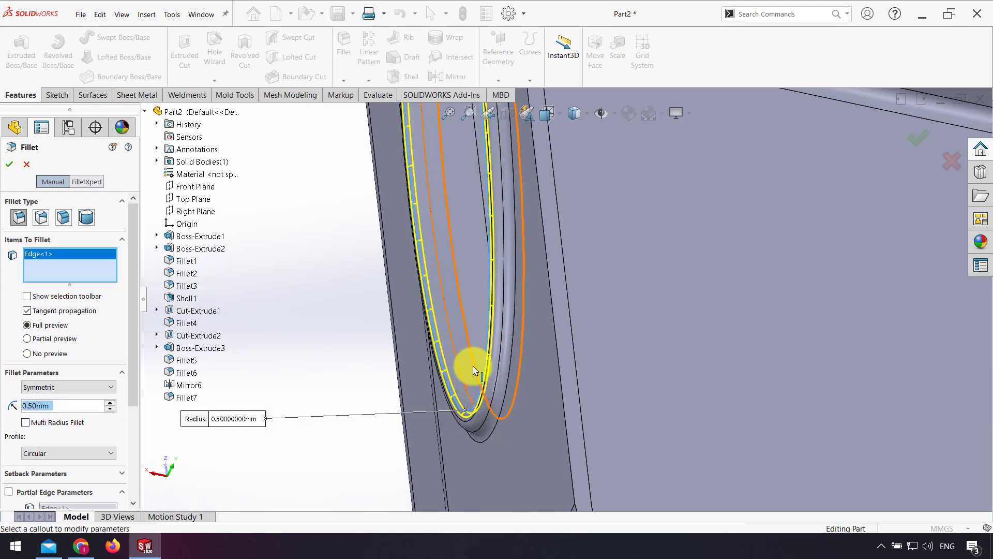
{"action": "left_click", "coordinate": [473, 365]}
{"action": "left_click", "coordinate": [9, 165]}
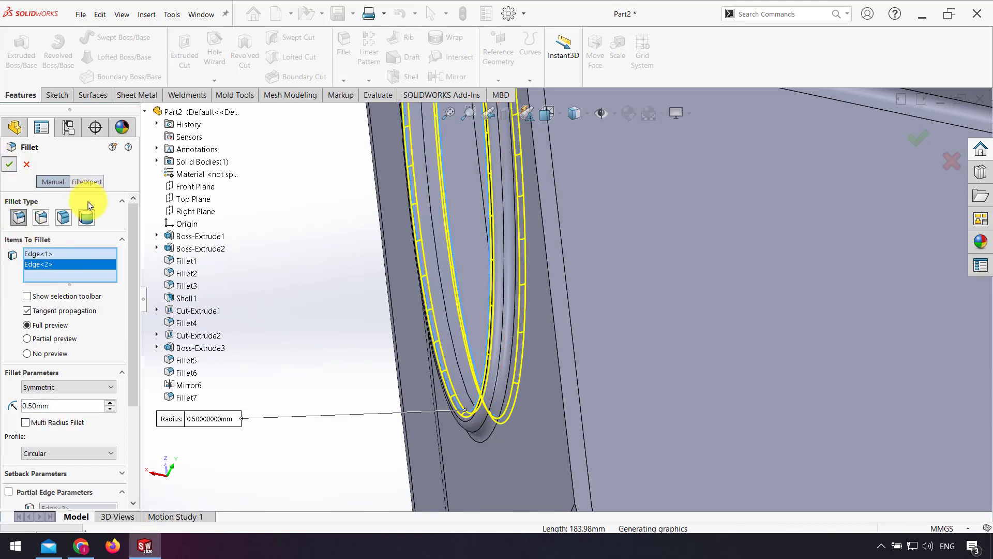
{"action": "middle_click_drag", "start_coordinate": [517, 298], "coordinate": [608, 321]}
{"action": "scroll", "coordinate": [609, 322], "scroll_direction": "up", "scroll_amount": 6}
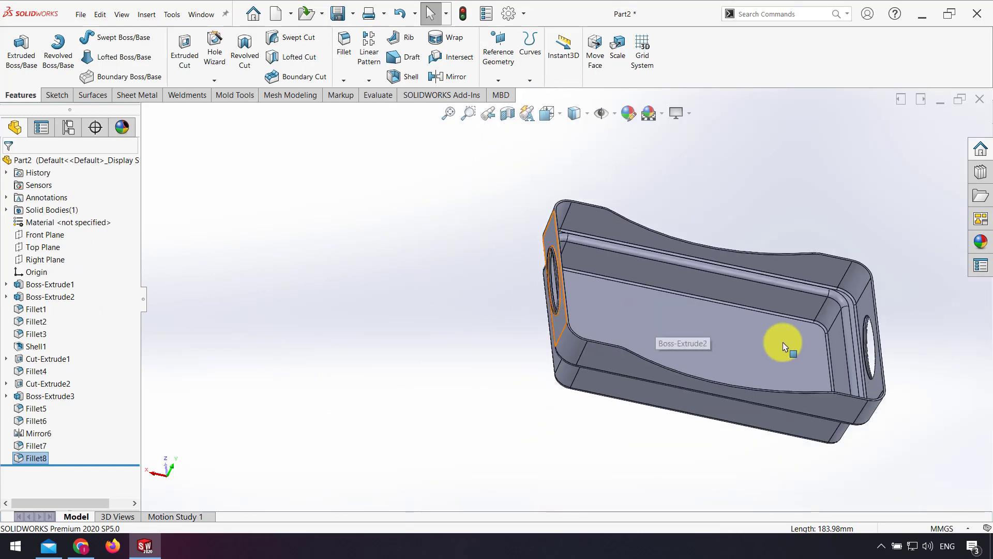
{"action": "mouse_move", "coordinate": [780, 343]}
{"action": "middle_mouse_down"}
{"action": "mouse_move", "coordinate": [599, 350]}
{"action": "mouse_move", "coordinate": [643, 333]}
{"action": "mouse_move", "coordinate": [681, 346]}
{"action": "middle_mouse_up"}
Sketch a Ø30 mm circle near a corner of the tray's bottom face.
{"action": "left_click", "coordinate": [722, 317]}
{"action": "left_click", "coordinate": [723, 297]}
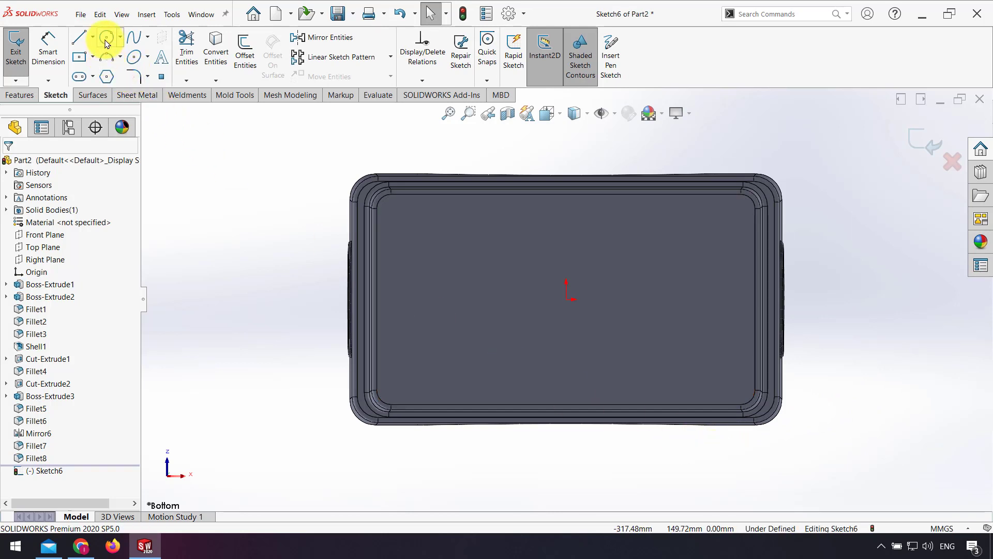
{"action": "left_click", "coordinate": [106, 43]}
{"action": "left_click", "coordinate": [423, 220]}
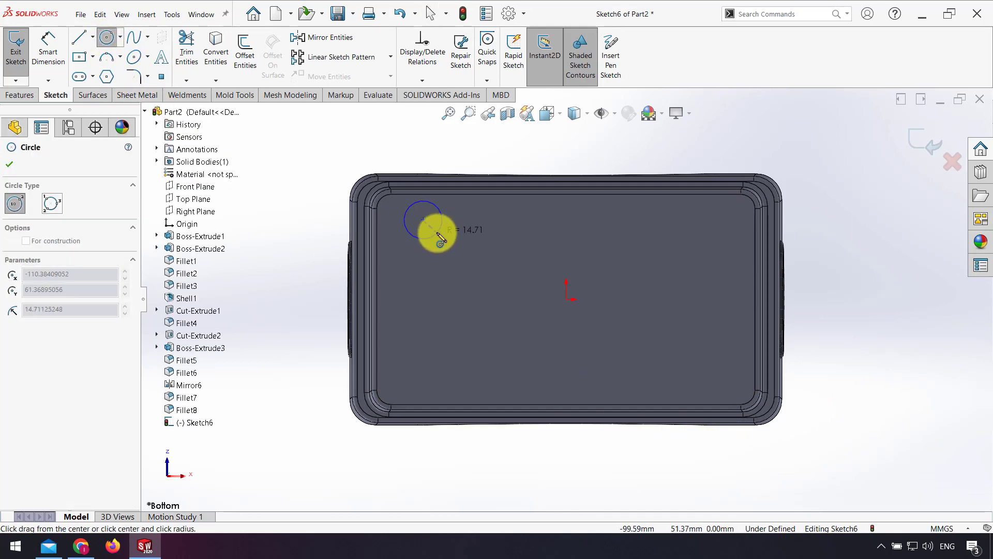
{"action": "left_click", "coordinate": [437, 233]}
{"action": "key", "text": "d"}
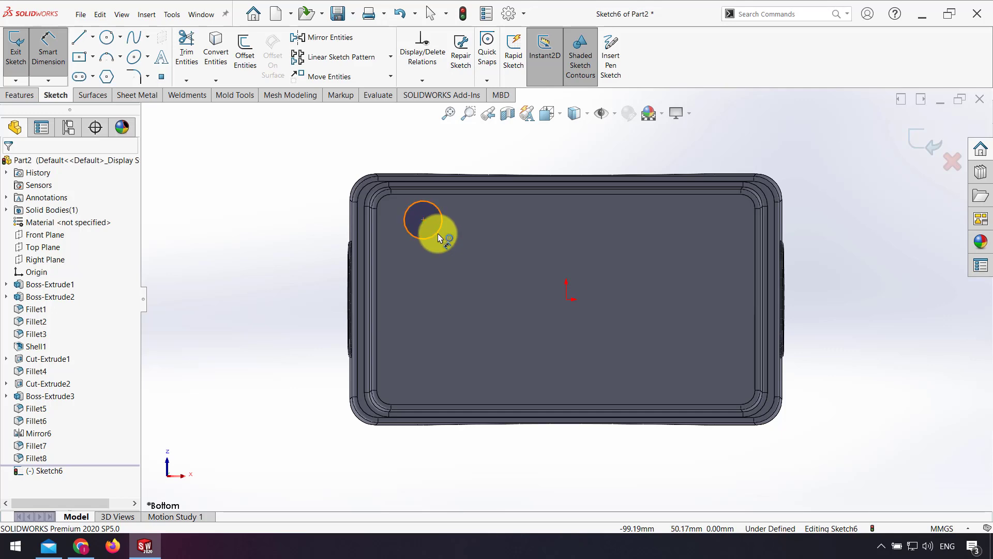
{"action": "left_click", "coordinate": [437, 234]}
{"action": "left_click", "coordinate": [462, 151]}
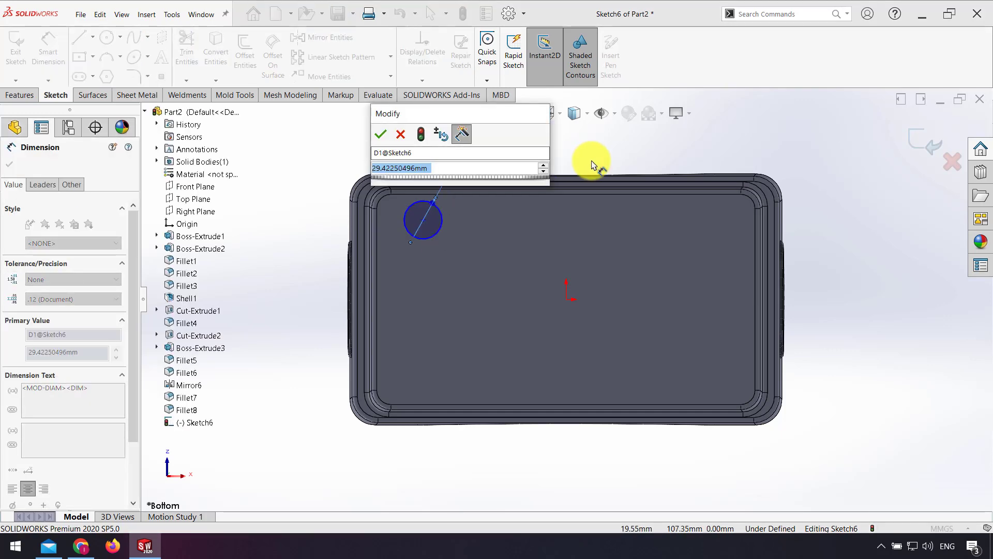
{"action": "type", "text": "30"}
{"action": "key", "text": "Return"}
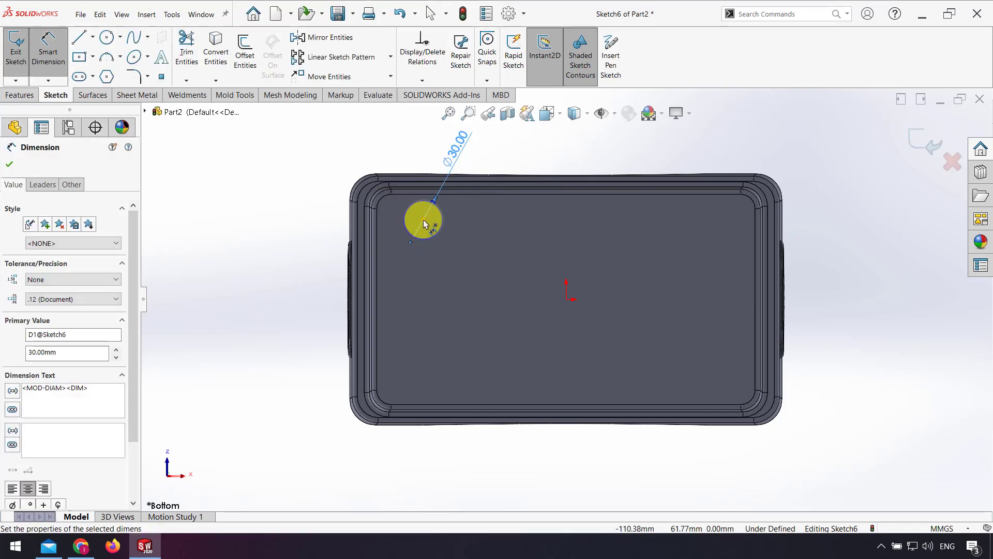
Position the circle centre 110 mm horizontally and 55 mm vertically from the origin.
{"action": "left_click", "coordinate": [423, 220]}
{"action": "left_click", "coordinate": [567, 299]}
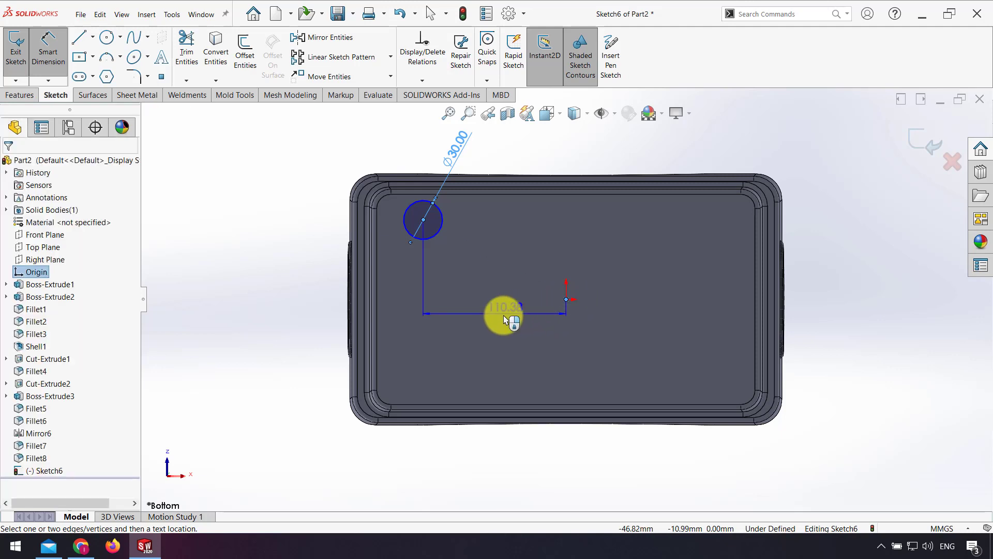
{"action": "left_click", "coordinate": [529, 328]}
{"action": "left_click_drag", "start_coordinate": [509, 281], "coordinate": [501, 337]}
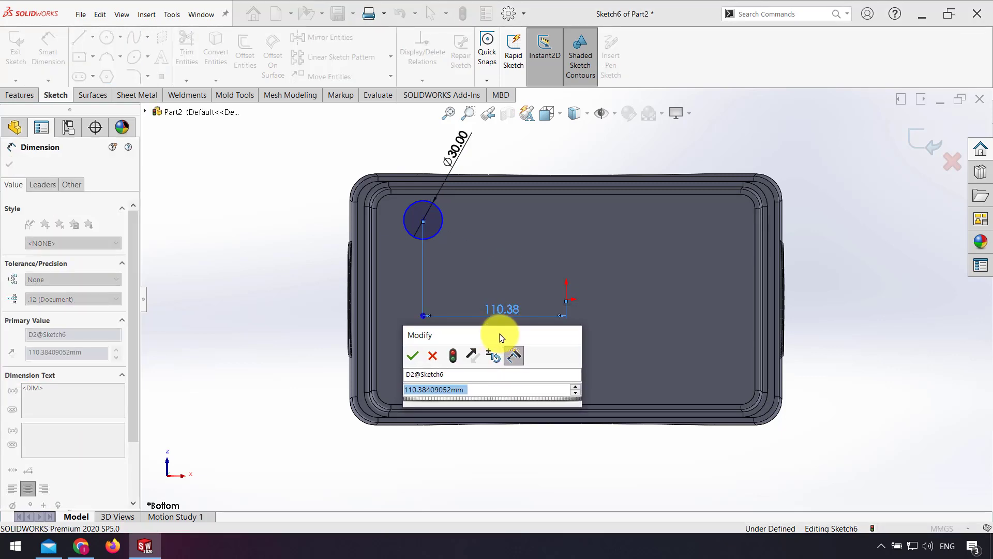
{"action": "type", "text": "110"}
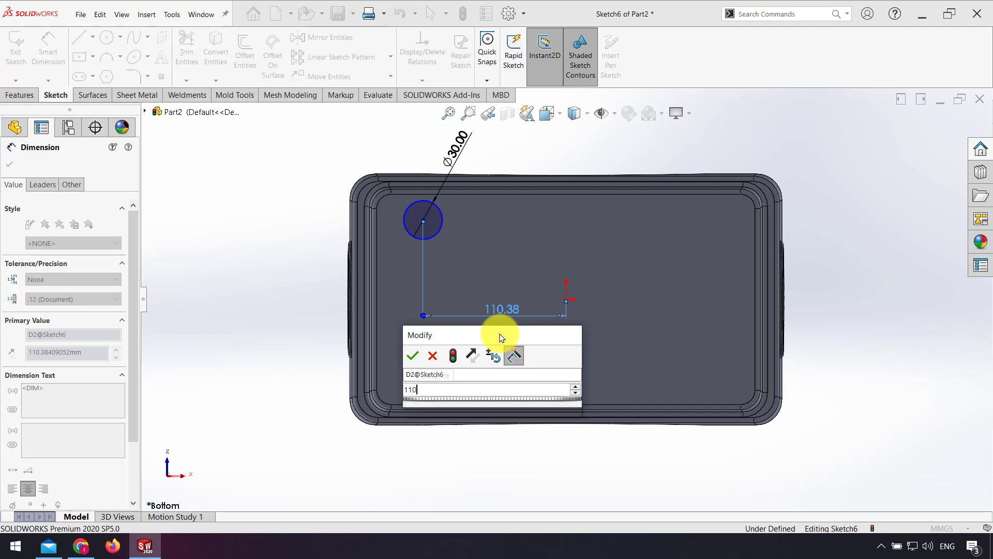
{"action": "key", "text": "Return"}
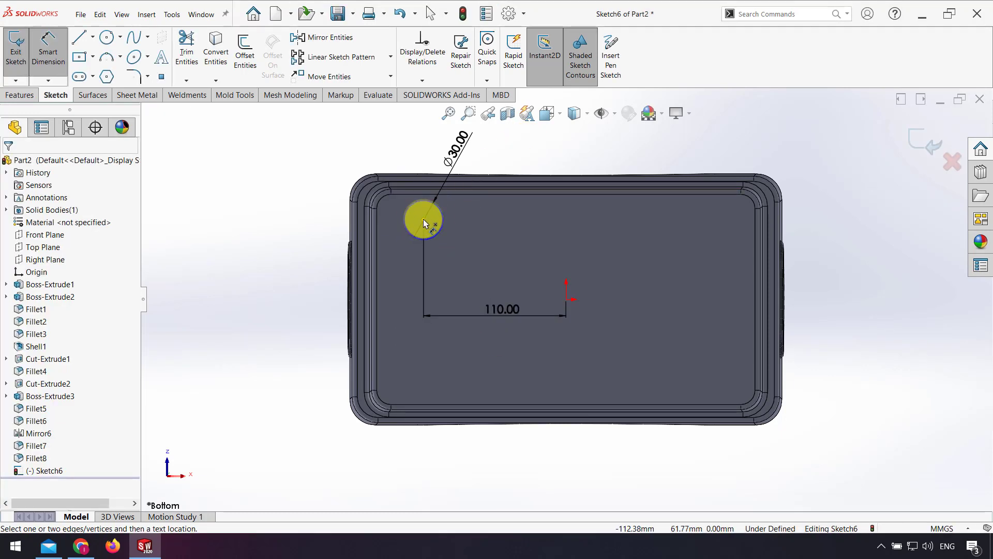
{"action": "left_click", "coordinate": [423, 218]}
{"action": "left_click", "coordinate": [566, 298]}
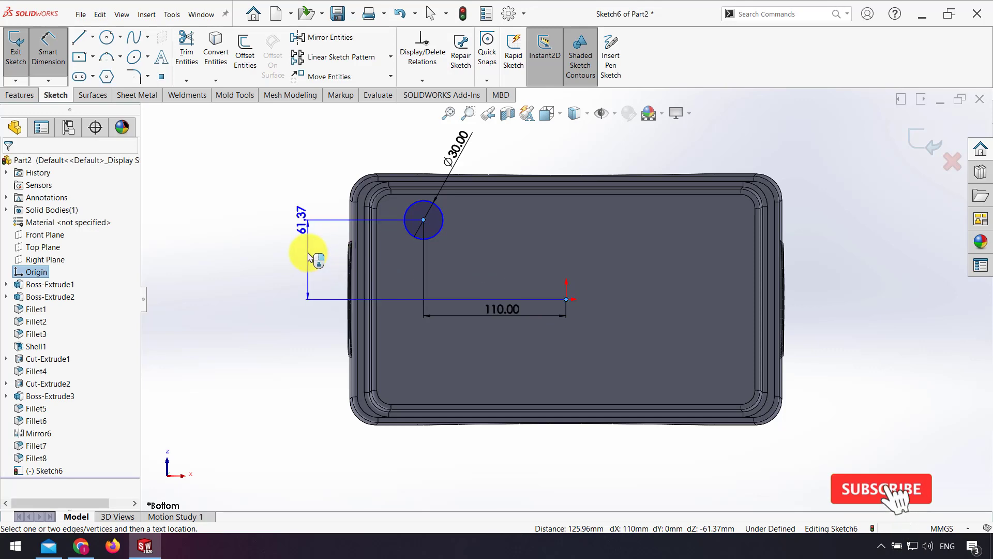
{"action": "left_click", "coordinate": [309, 258]}
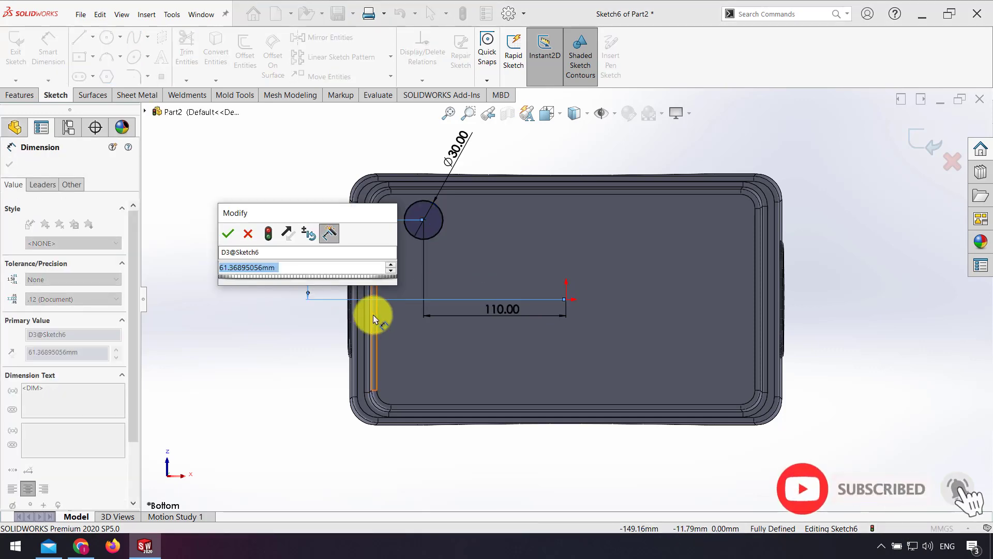
{"action": "type", "text": "55"}
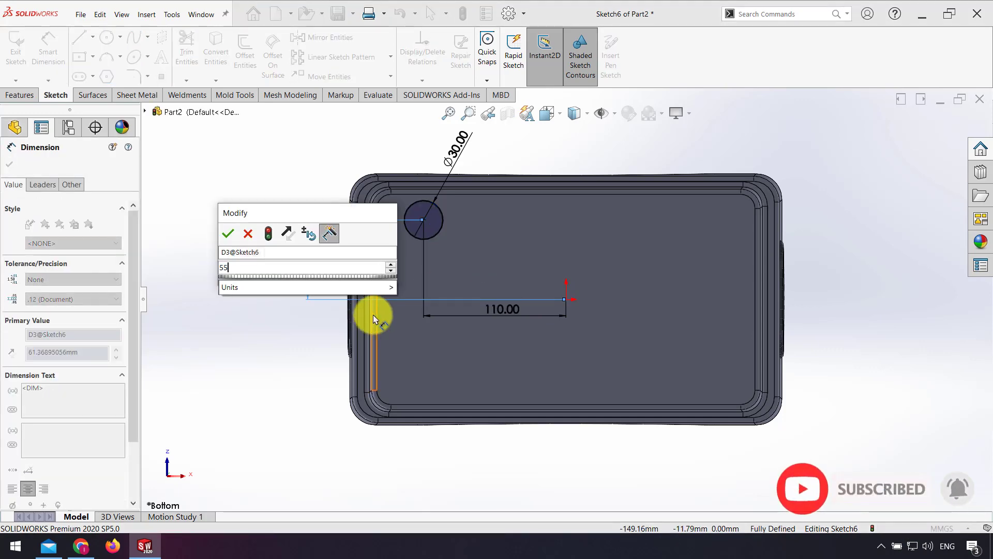
{"action": "key", "text": "Return"}
{"action": "key", "text": "Escape"}
{"action": "left_click", "coordinate": [92, 37]}
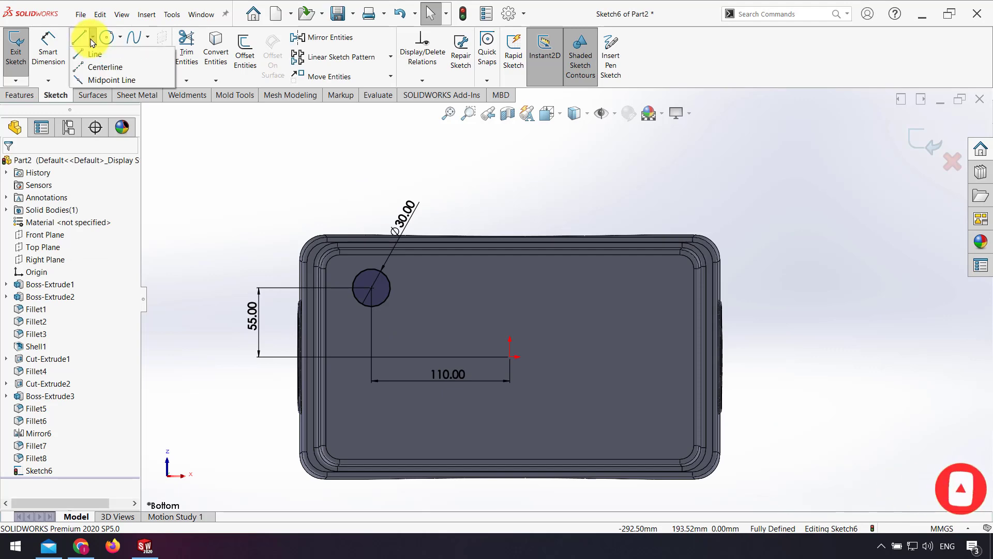
Draw vertical and horizontal construction centerlines from the origin across the tray's base sketch.
{"action": "left_click", "coordinate": [101, 66]}
{"action": "left_click", "coordinate": [510, 357]}
{"action": "left_click", "coordinate": [511, 193]}
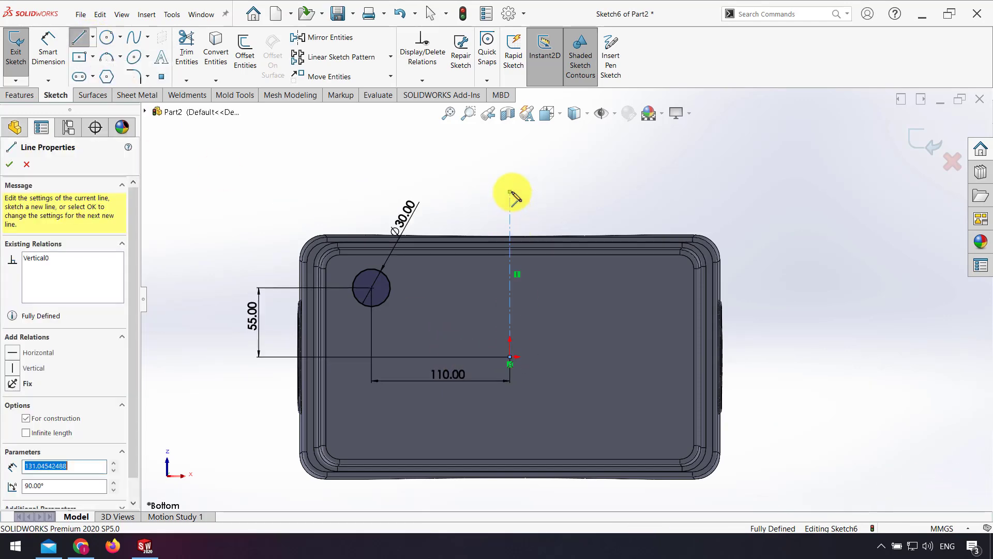
{"action": "key", "text": "Escape"}
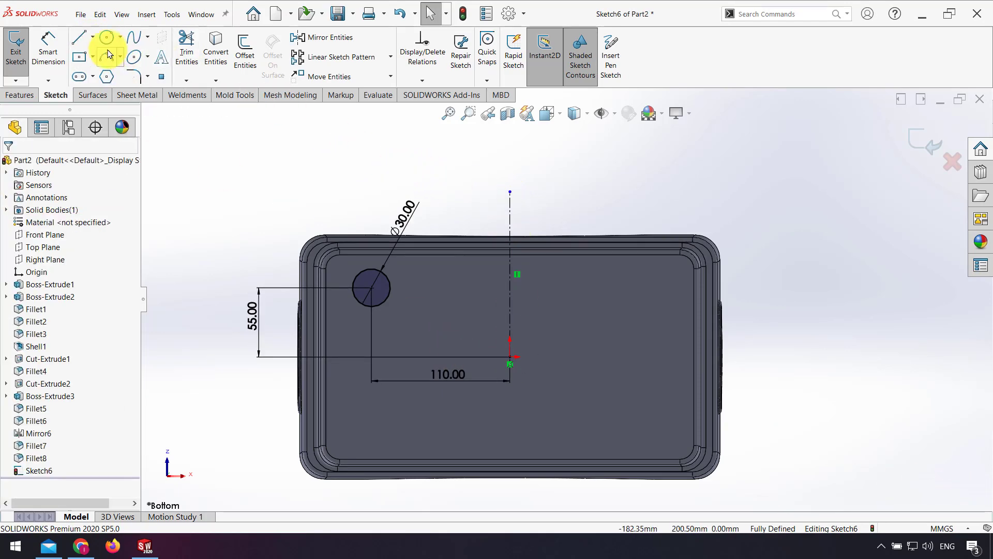
{"action": "left_click", "coordinate": [94, 38]}
{"action": "left_click", "coordinate": [101, 67]}
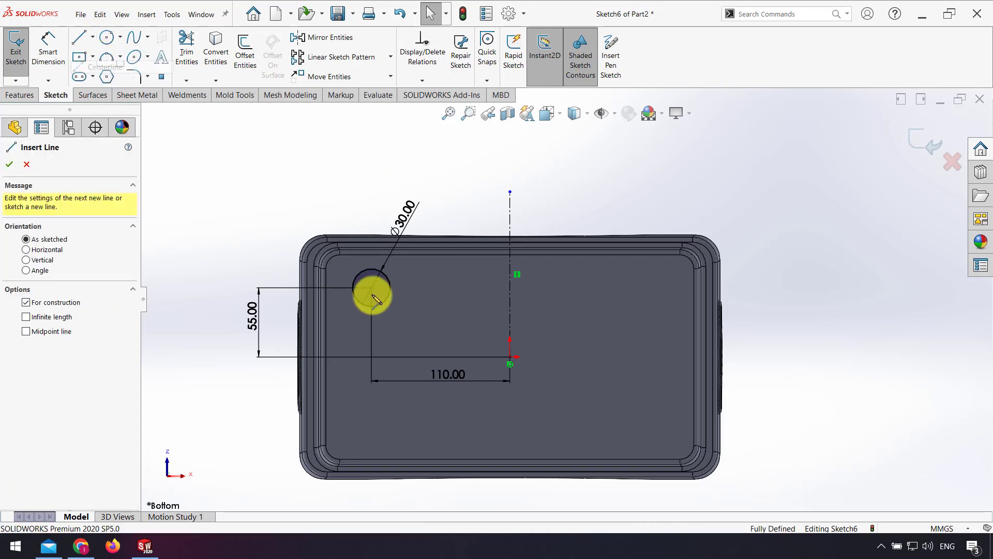
{"action": "left_click", "coordinate": [510, 357]}
{"action": "left_click", "coordinate": [776, 357]}
{"action": "key", "text": "Escape"}
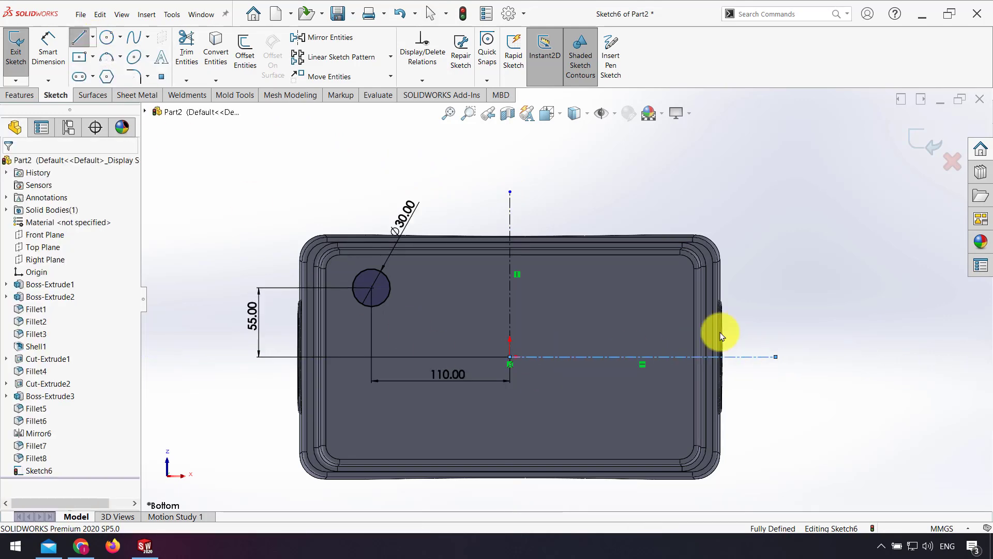
Mirror the Ø30 mm circle about the vertical centerline to the right side.
{"action": "left_click", "coordinate": [321, 38]}
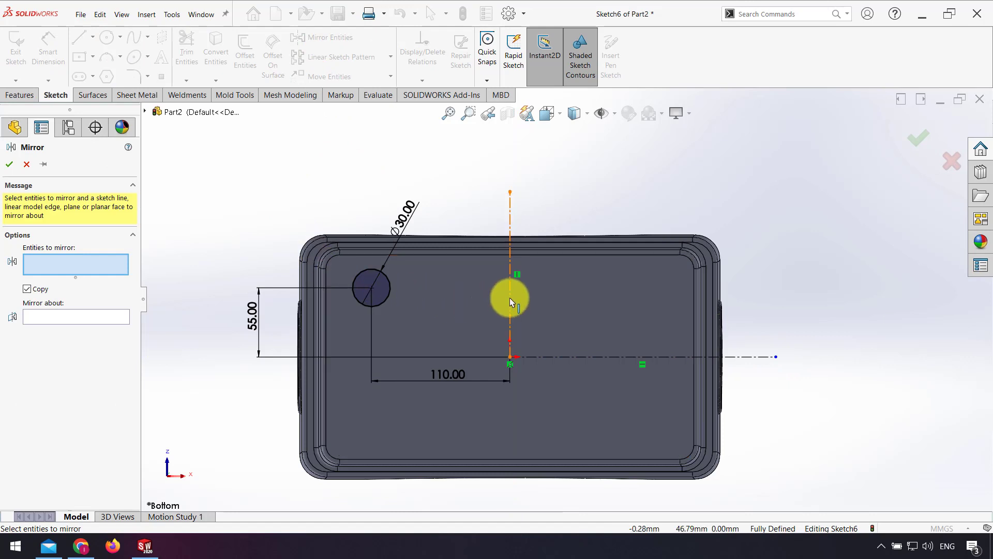
{"action": "left_click", "coordinate": [374, 305]}
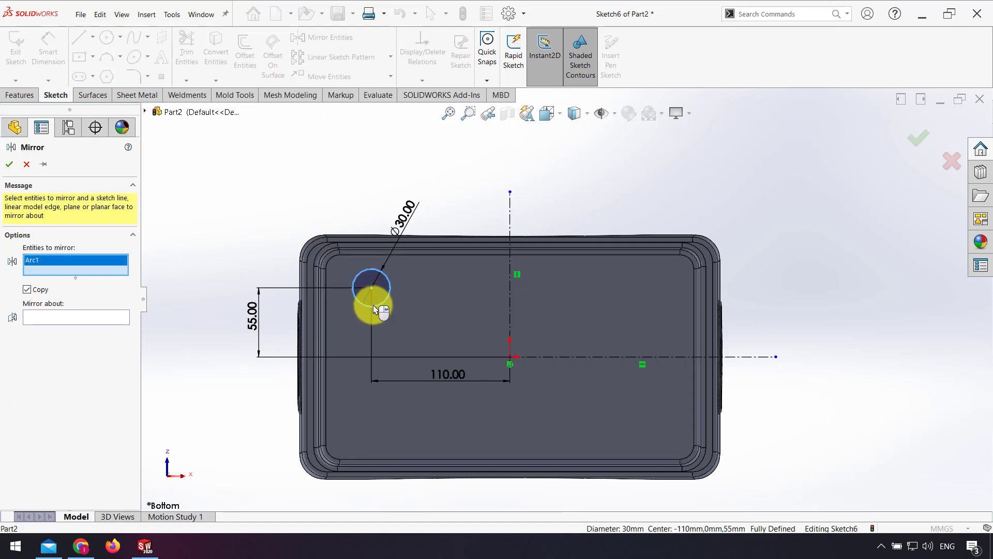
{"action": "left_click", "coordinate": [89, 316]}
{"action": "left_click", "coordinate": [507, 296]}
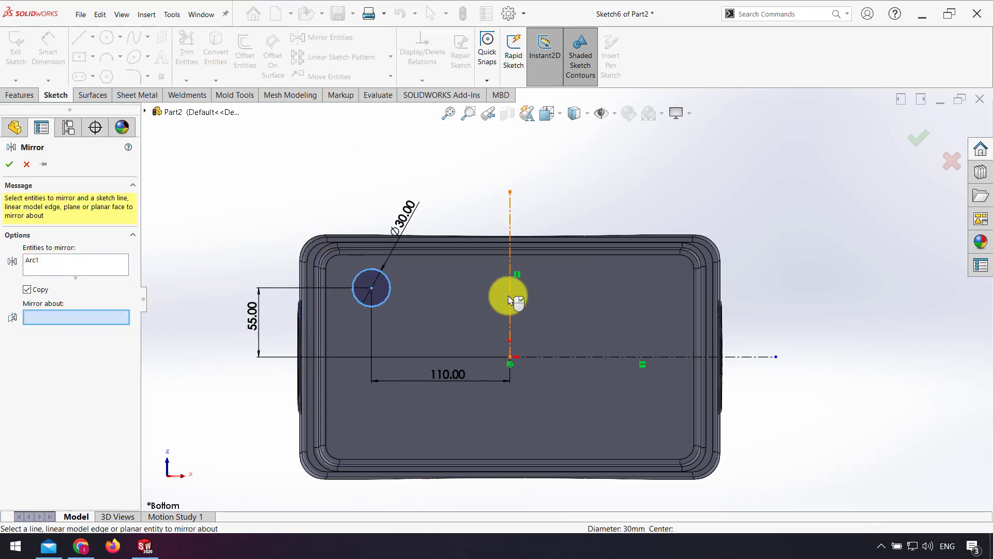
{"action": "left_click", "coordinate": [9, 164]}
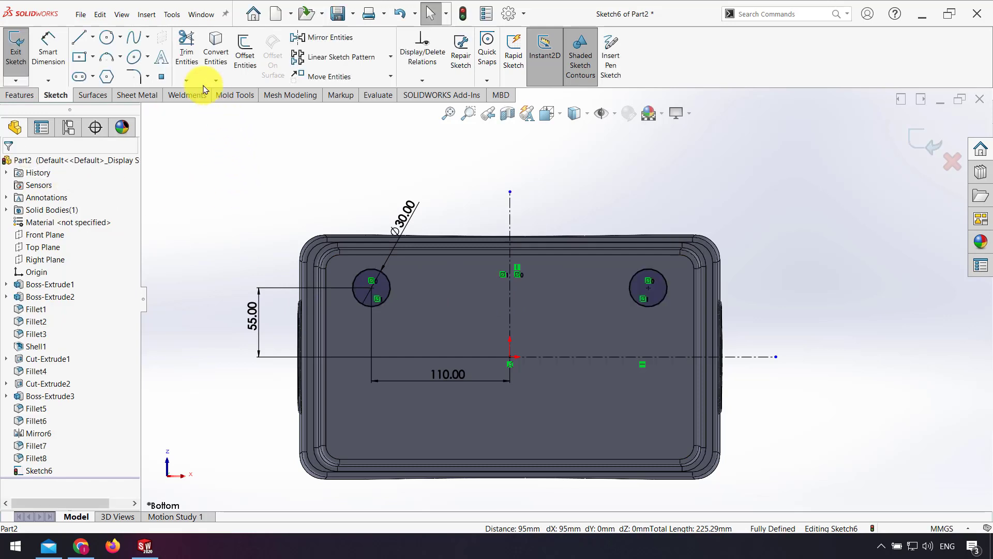
Mirror both circles about the horizontal centerline to get four circles.
{"action": "left_click", "coordinate": [319, 38]}
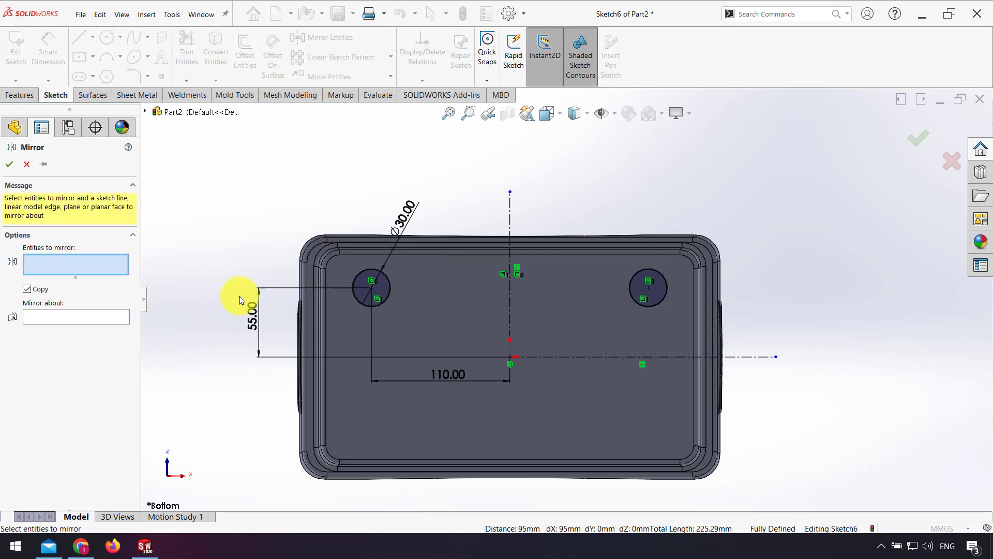
{"action": "left_click", "coordinate": [377, 305]}
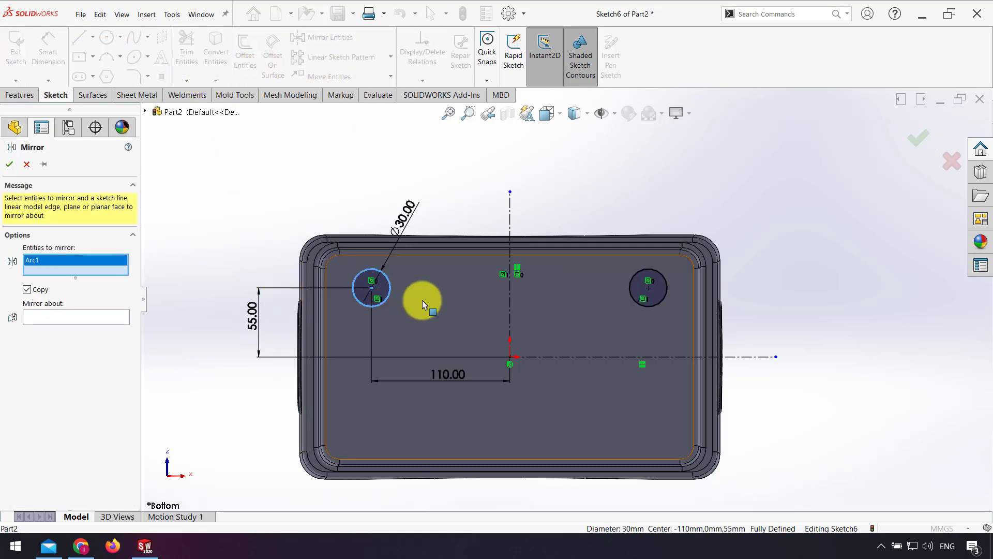
{"action": "left_click", "coordinate": [652, 300]}
{"action": "left_click", "coordinate": [74, 330]}
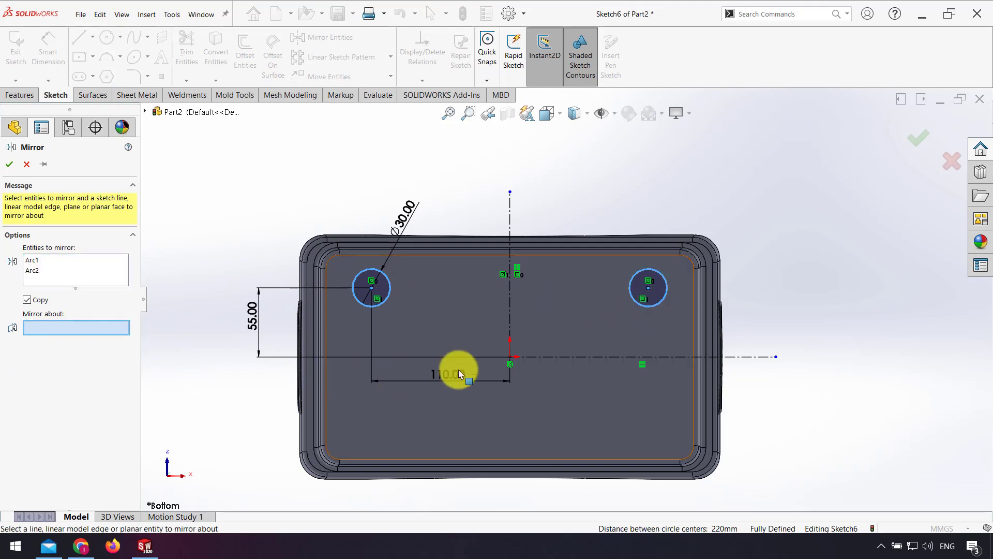
{"action": "left_click", "coordinate": [539, 356]}
{"action": "left_click", "coordinate": [920, 143]}
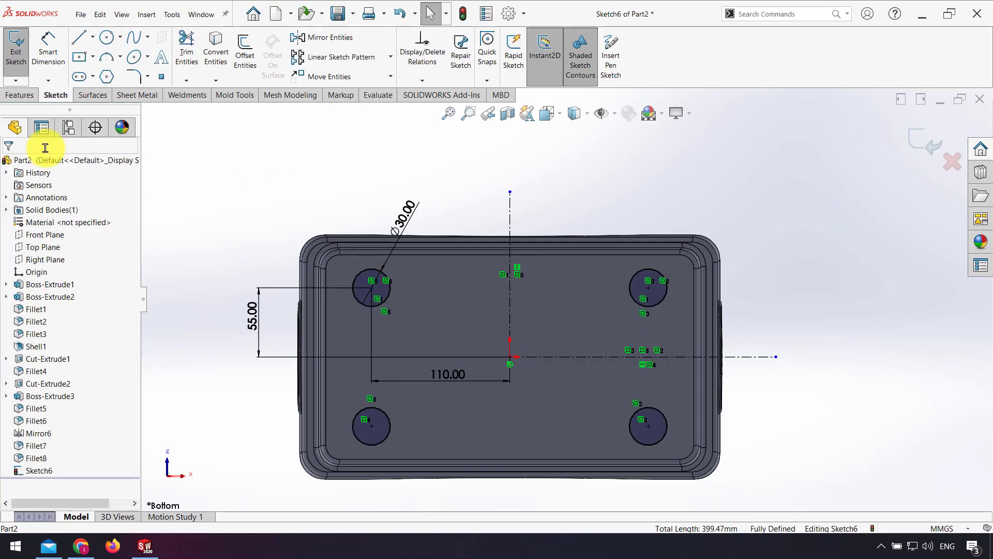
Extrude the four Ø30 mm circles 1 mm as raised pads, creating Boss-Extrude4.
{"action": "left_click", "coordinate": [20, 95]}
{"action": "left_click", "coordinate": [20, 51]}
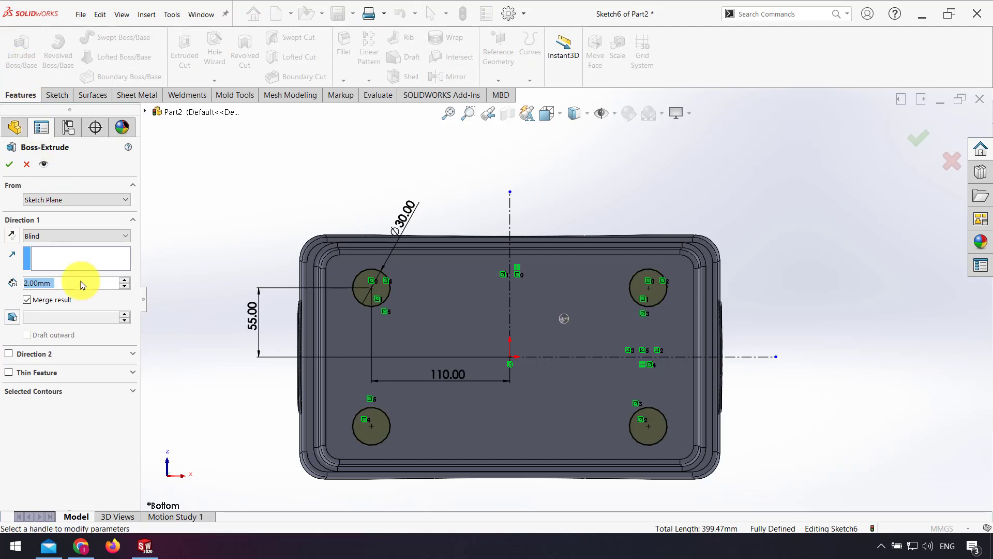
{"action": "middle_click_drag", "start_coordinate": [262, 289], "coordinate": [268, 401]}
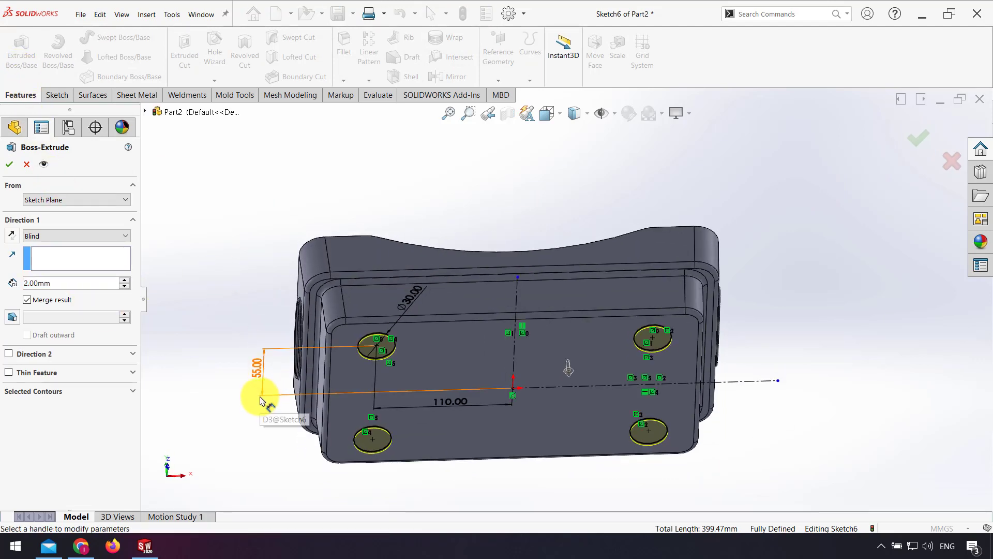
{"action": "middle_click_drag", "start_coordinate": [721, 322], "coordinate": [744, 449]}
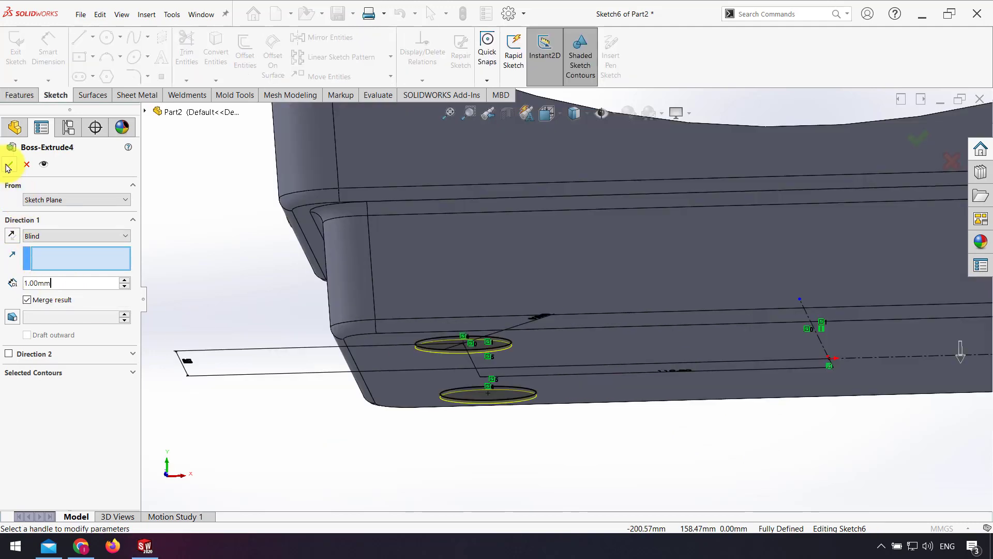
{"action": "left_click", "coordinate": [9, 165]}
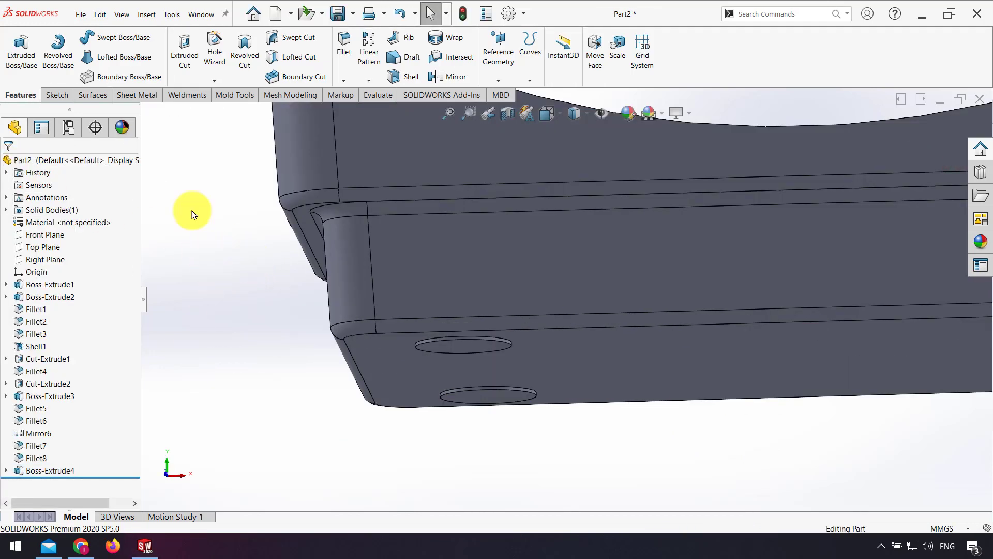
Start a fillet and select the edges of the first round pads.
{"action": "left_click", "coordinate": [477, 339]}
{"action": "scroll", "coordinate": [473, 350], "scroll_direction": "down", "scroll_amount": 2}
{"action": "scroll", "coordinate": [471, 346], "scroll_direction": "down", "scroll_amount": 3}
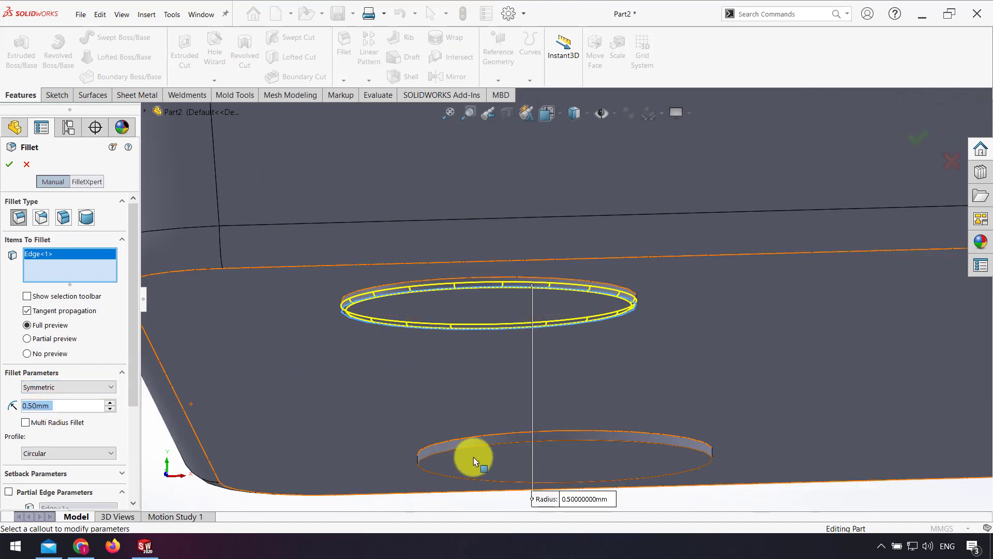
{"action": "scroll", "coordinate": [434, 313], "scroll_direction": "down", "scroll_amount": 5}
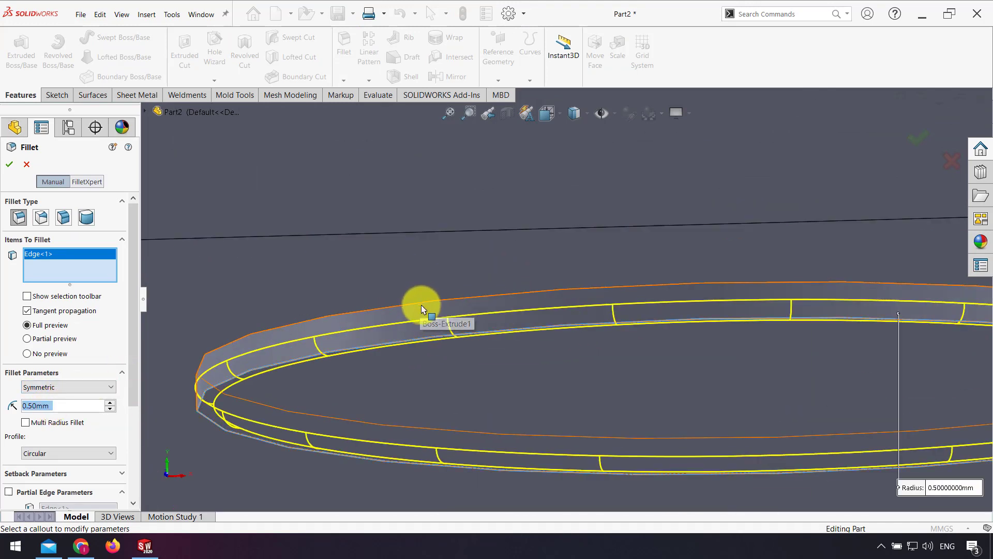
{"action": "left_click", "coordinate": [423, 302]}
{"action": "scroll", "coordinate": [507, 331], "scroll_direction": "up", "scroll_amount": 5}
{"action": "scroll", "coordinate": [642, 432], "scroll_direction": "down", "scroll_amount": 5}
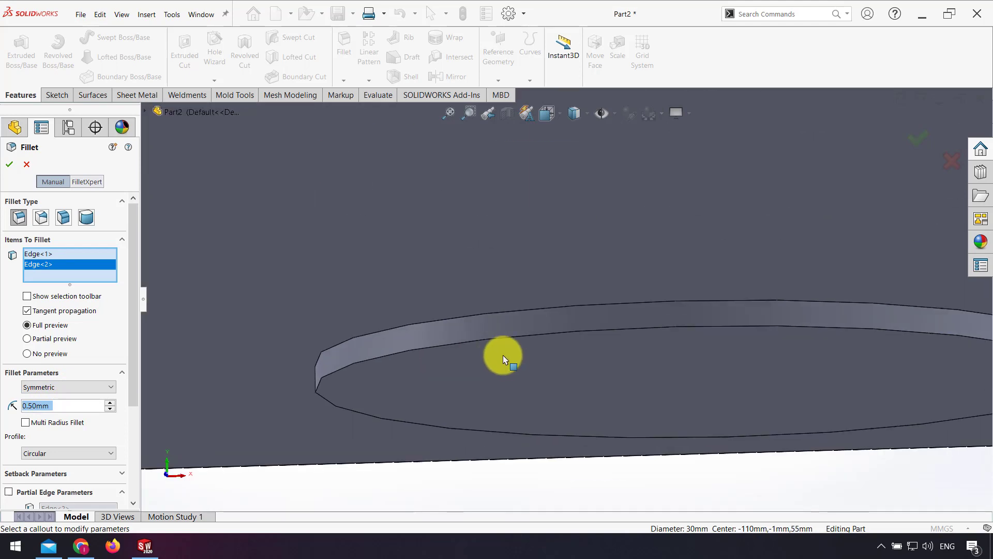
{"action": "left_click", "coordinate": [476, 340]}
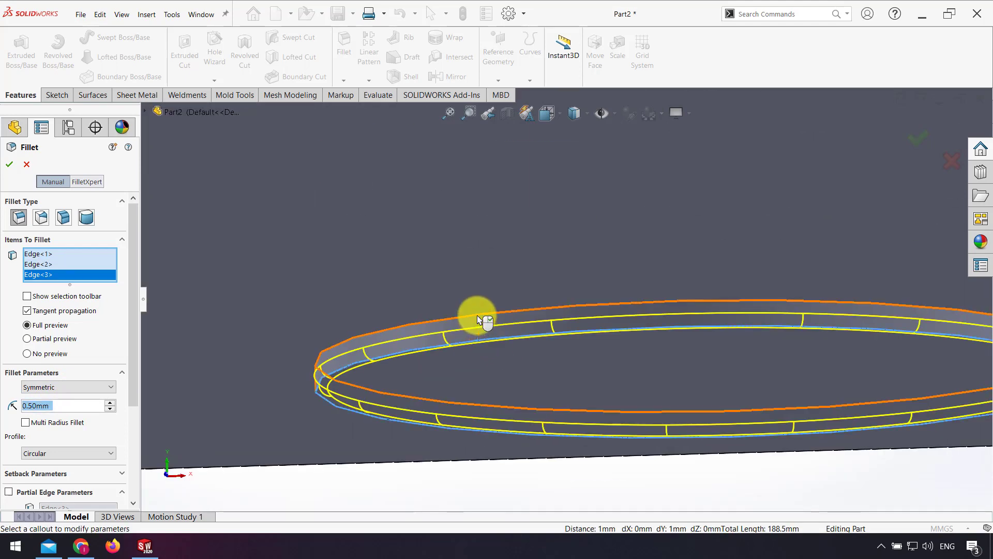
{"action": "left_click", "coordinate": [477, 315]}
Add the upper and lower pad edges and apply the 0.50 mm fillet as Fillet9.
{"action": "scroll", "coordinate": [560, 309], "scroll_direction": "up", "scroll_amount": 5}
{"action": "scroll", "coordinate": [782, 284], "scroll_direction": "up", "scroll_amount": 1}
{"action": "scroll", "coordinate": [871, 238], "scroll_direction": "up", "scroll_amount": 2}
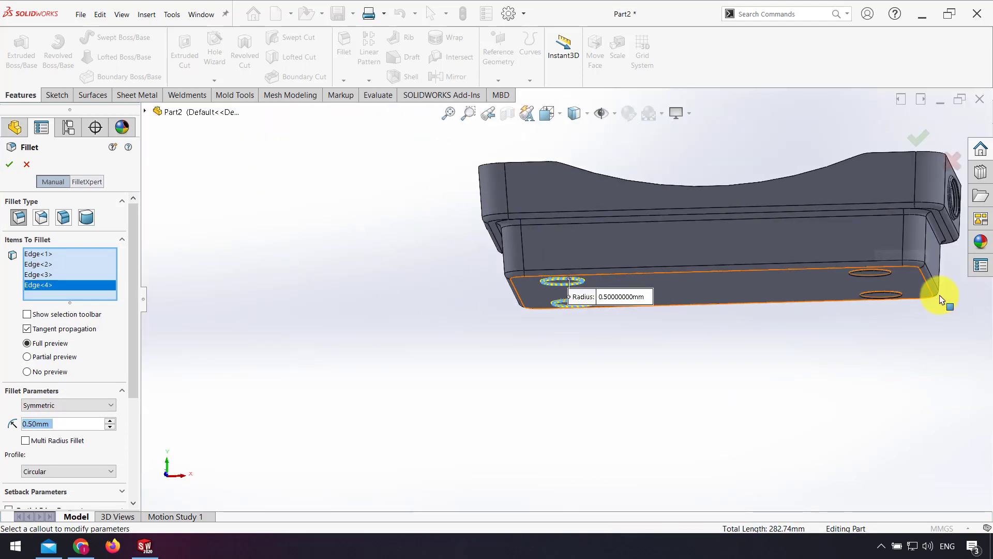
{"action": "scroll", "coordinate": [743, 239], "scroll_direction": "down", "scroll_amount": 5}
{"action": "scroll", "coordinate": [724, 233], "scroll_direction": "down", "scroll_amount": 2}
{"action": "left_click", "coordinate": [572, 210]}
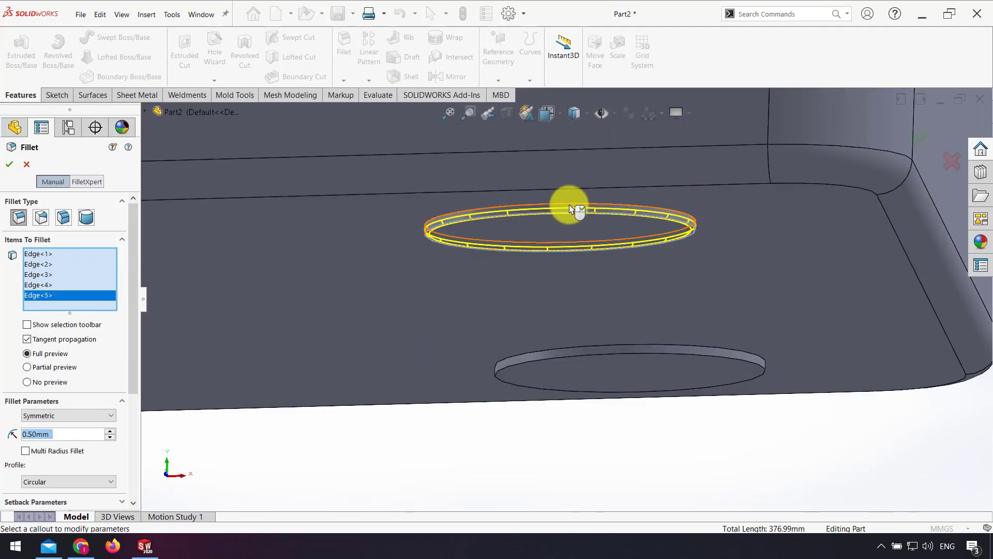
{"action": "left_click", "coordinate": [569, 209]}
{"action": "left_click", "coordinate": [614, 353]}
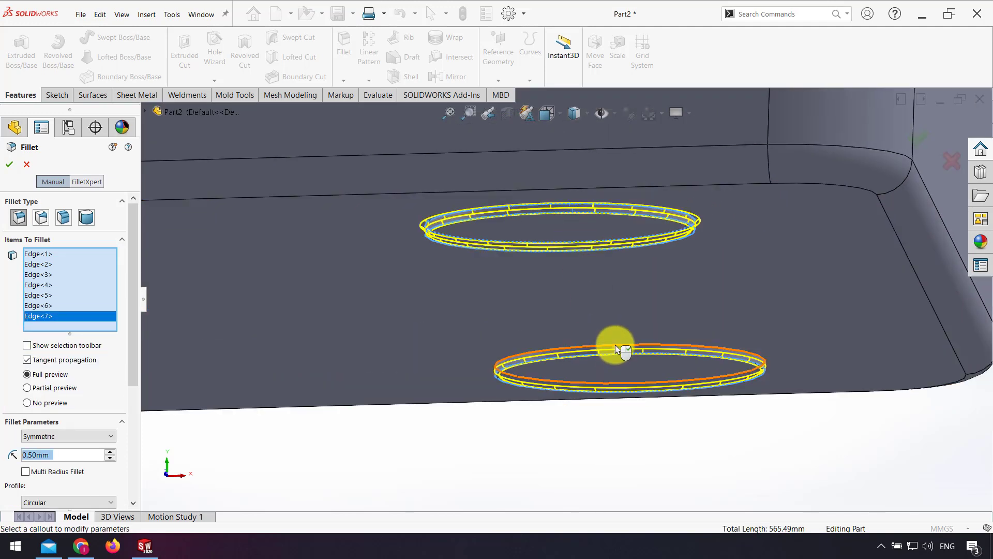
{"action": "left_click", "coordinate": [11, 163]}
{"action": "mouse_move", "coordinate": [450, 434]}
{"action": "middle_mouse_down"}
{"action": "mouse_move", "coordinate": [436, 365]}
{"action": "mouse_move", "coordinate": [274, 234]}
{"action": "middle_mouse_up"}
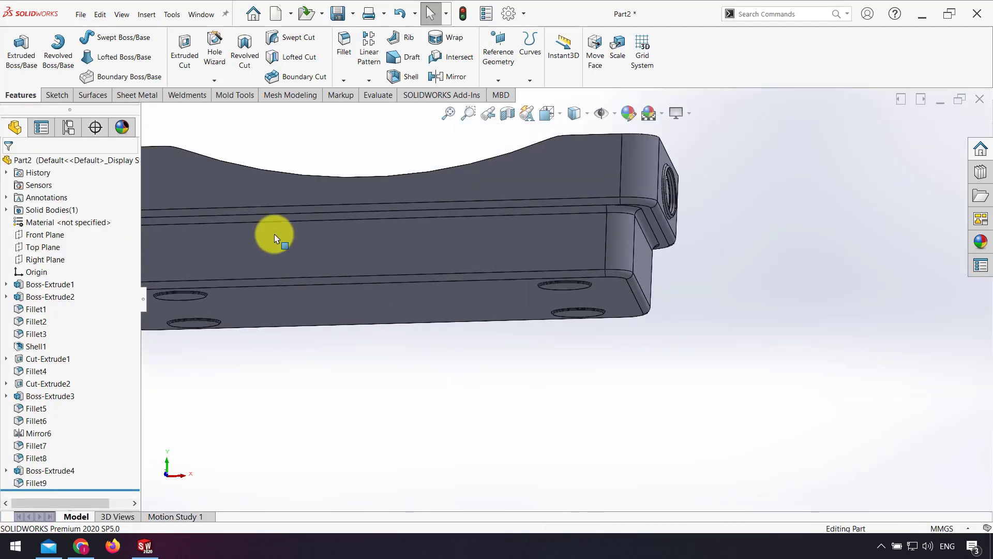
{"action": "scroll", "coordinate": [274, 238], "scroll_direction": "up", "scroll_amount": 3}
Start a Dome feature on the first pad face with a 2 mm distance.
{"action": "left_click", "coordinate": [146, 16]}
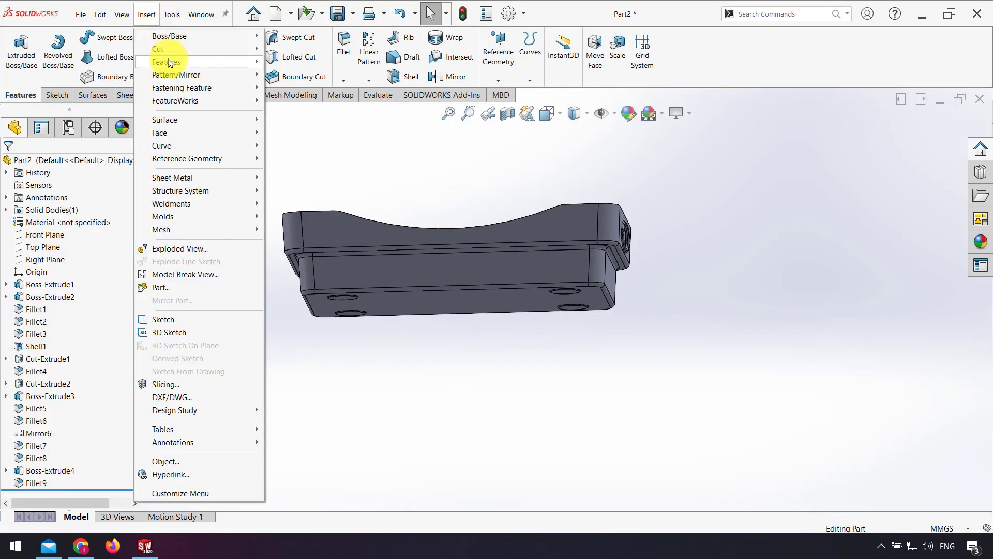
{"action": "mouse_move", "coordinate": [166, 62]}
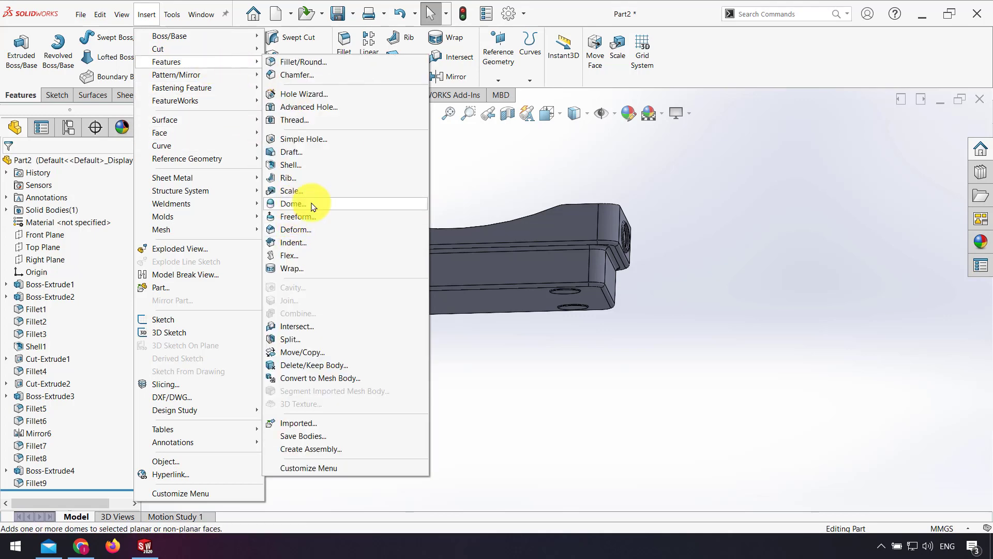
{"action": "left_click", "coordinate": [330, 203]}
{"action": "scroll", "coordinate": [344, 322], "scroll_direction": "down", "scroll_amount": 5}
{"action": "left_click", "coordinate": [464, 225]}
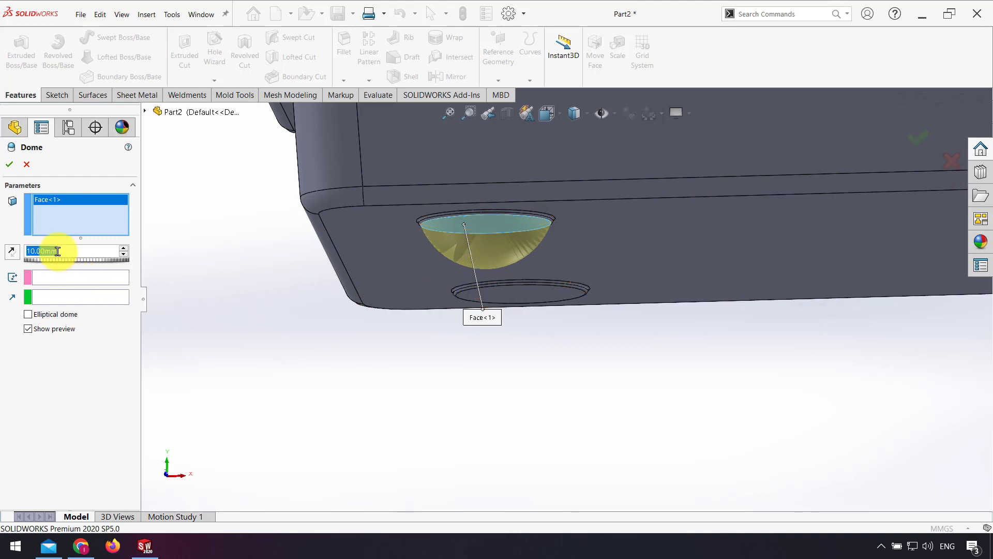
{"action": "type", "text": "1"}
{"action": "key", "text": "Return"}
{"action": "middle_click_drag", "start_coordinate": [443, 281], "coordinate": [439, 266]}
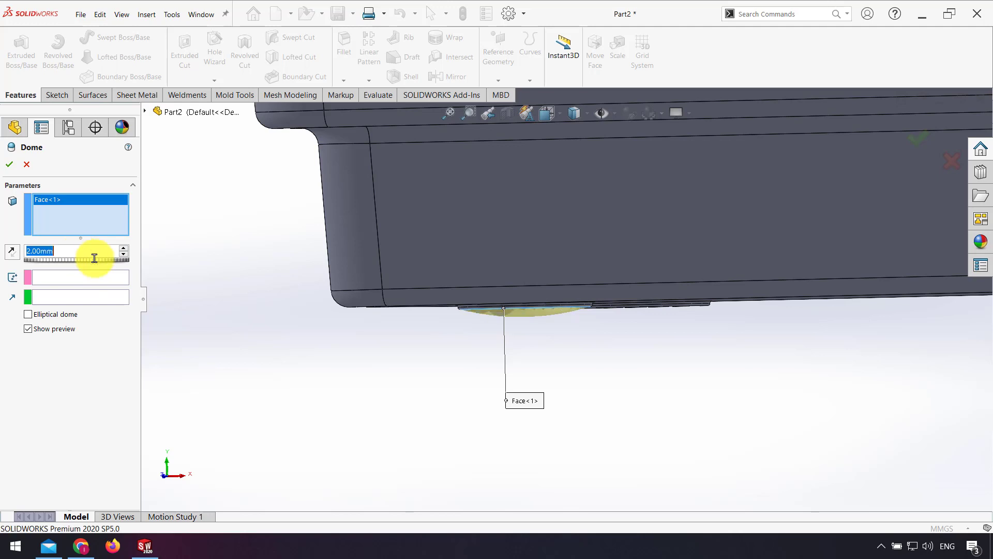
{"action": "mouse_move", "coordinate": [331, 280]}
{"action": "middle_mouse_down"}
{"action": "mouse_move", "coordinate": [372, 288]}
{"action": "mouse_move", "coordinate": [604, 441]}
{"action": "middle_mouse_up"}
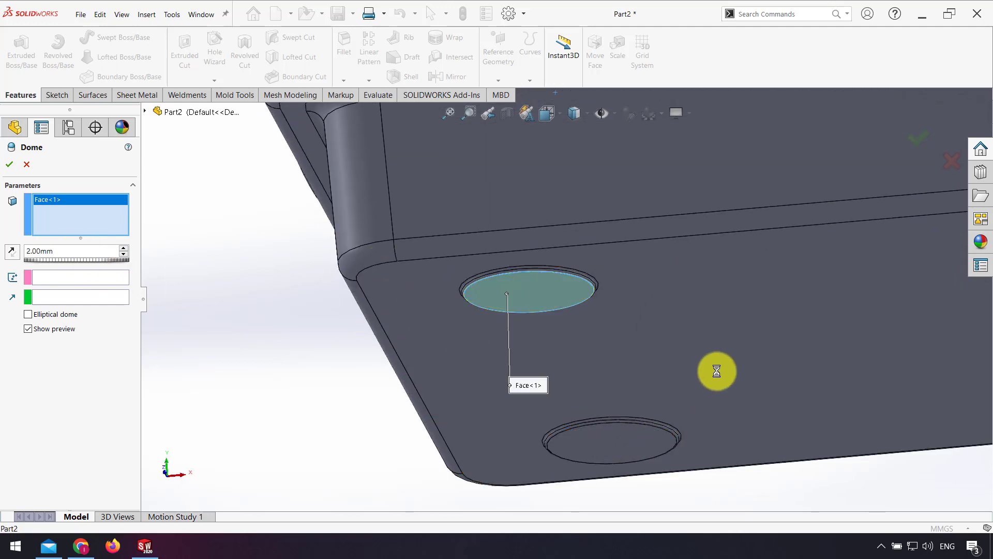
Add the remaining three pad faces and confirm the 2 mm Dome1.
{"action": "left_click", "coordinate": [621, 442]}
{"action": "scroll", "coordinate": [685, 388], "scroll_direction": "up", "scroll_amount": 5}
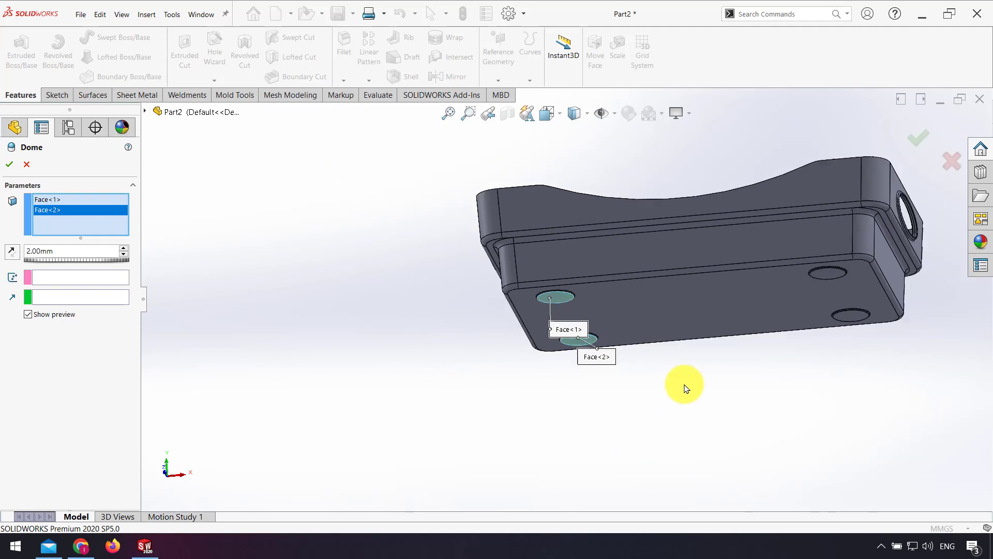
{"action": "left_click", "coordinate": [846, 316]}
{"action": "left_click", "coordinate": [826, 271]}
{"action": "mouse_move", "coordinate": [827, 271]}
{"action": "middle_mouse_down"}
{"action": "mouse_move", "coordinate": [675, 295]}
{"action": "mouse_move", "coordinate": [692, 328]}
{"action": "mouse_move", "coordinate": [687, 320]}
{"action": "middle_mouse_up"}
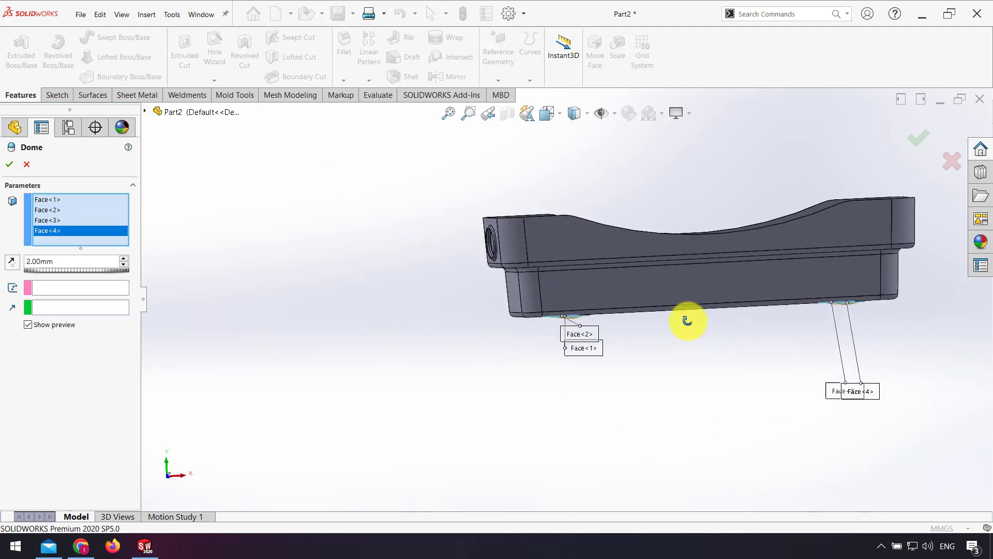
{"action": "left_click", "coordinate": [916, 144]}
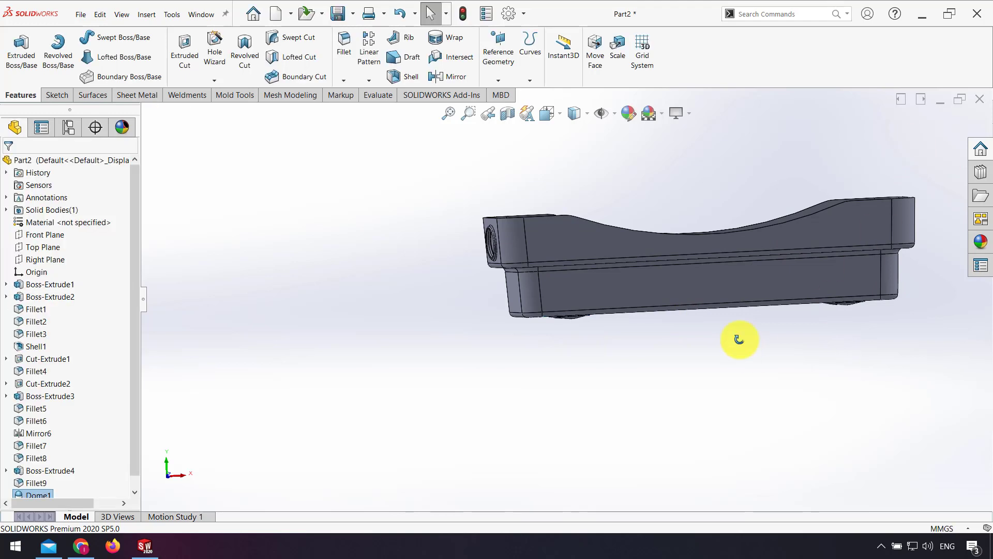
{"action": "mouse_move", "coordinate": [739, 339]}
{"action": "middle_mouse_down"}
{"action": "mouse_move", "coordinate": [720, 314]}
{"action": "mouse_move", "coordinate": [700, 336]}
{"action": "mouse_move", "coordinate": [619, 284]}
{"action": "mouse_move", "coordinate": [739, 275]}
{"action": "mouse_move", "coordinate": [712, 209]}
{"action": "mouse_move", "coordinate": [581, 325]}
{"action": "mouse_move", "coordinate": [774, 316]}
{"action": "mouse_move", "coordinate": [610, 295]}
{"action": "mouse_move", "coordinate": [553, 348]}
{"action": "mouse_move", "coordinate": [543, 343]}
{"action": "mouse_move", "coordinate": [567, 311]}
{"action": "mouse_move", "coordinate": [712, 306]}
{"action": "mouse_move", "coordinate": [682, 234]}
{"action": "mouse_move", "coordinate": [774, 191]}
{"action": "middle_mouse_up"}
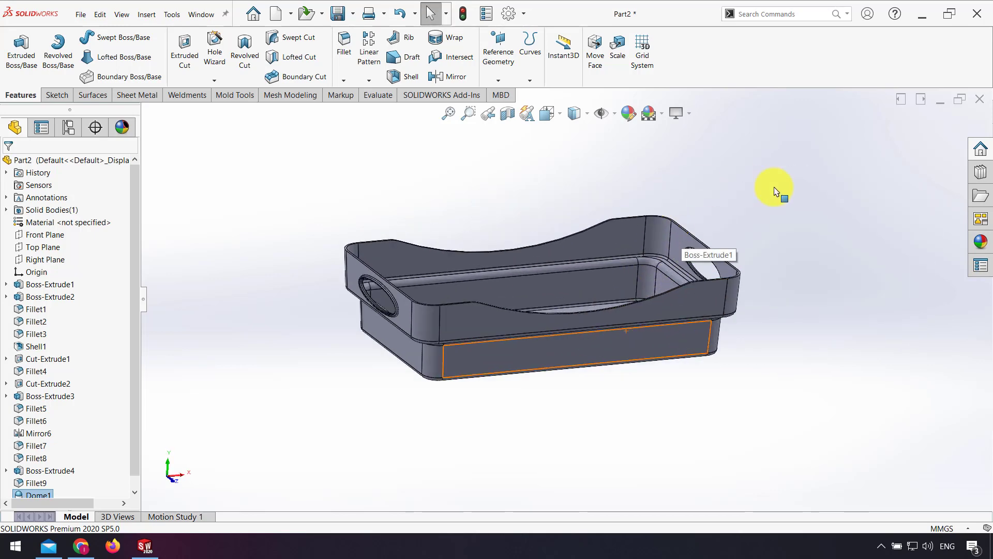